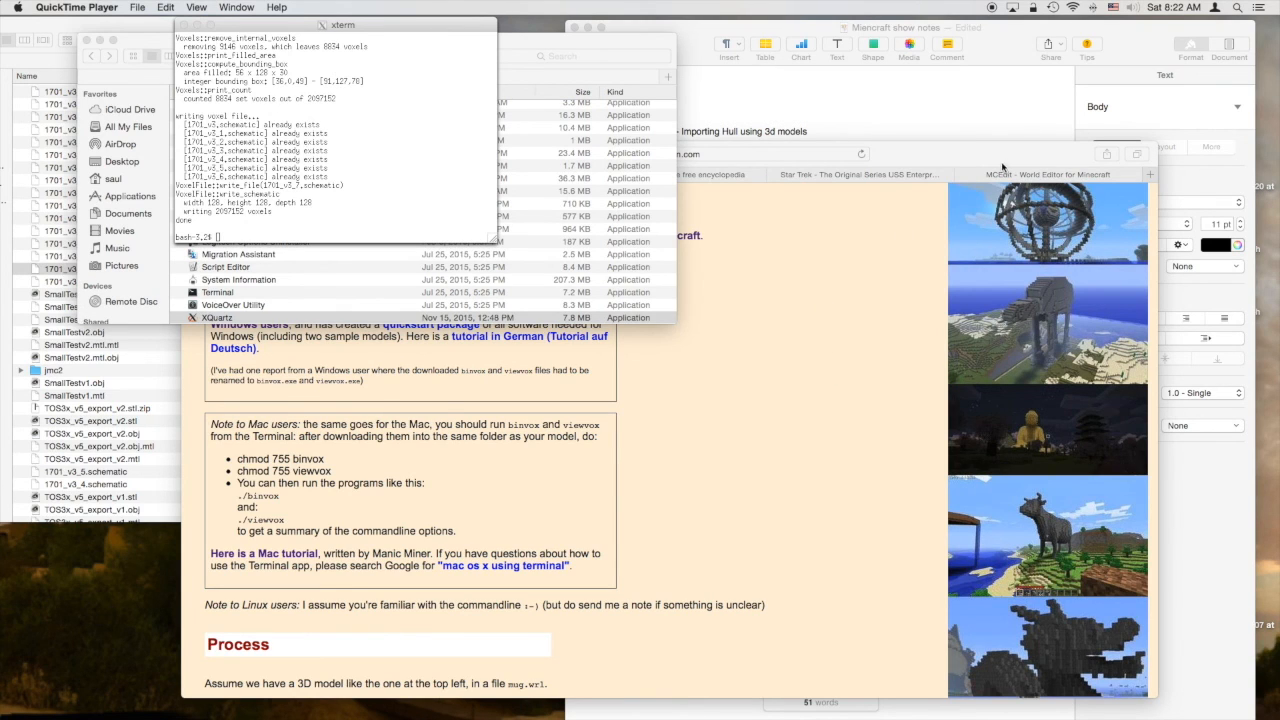
- Bring up the Thingiverse page for the Star Trek Original Series USS Enterprise NCC-1701 and download the model
click(966, 150)
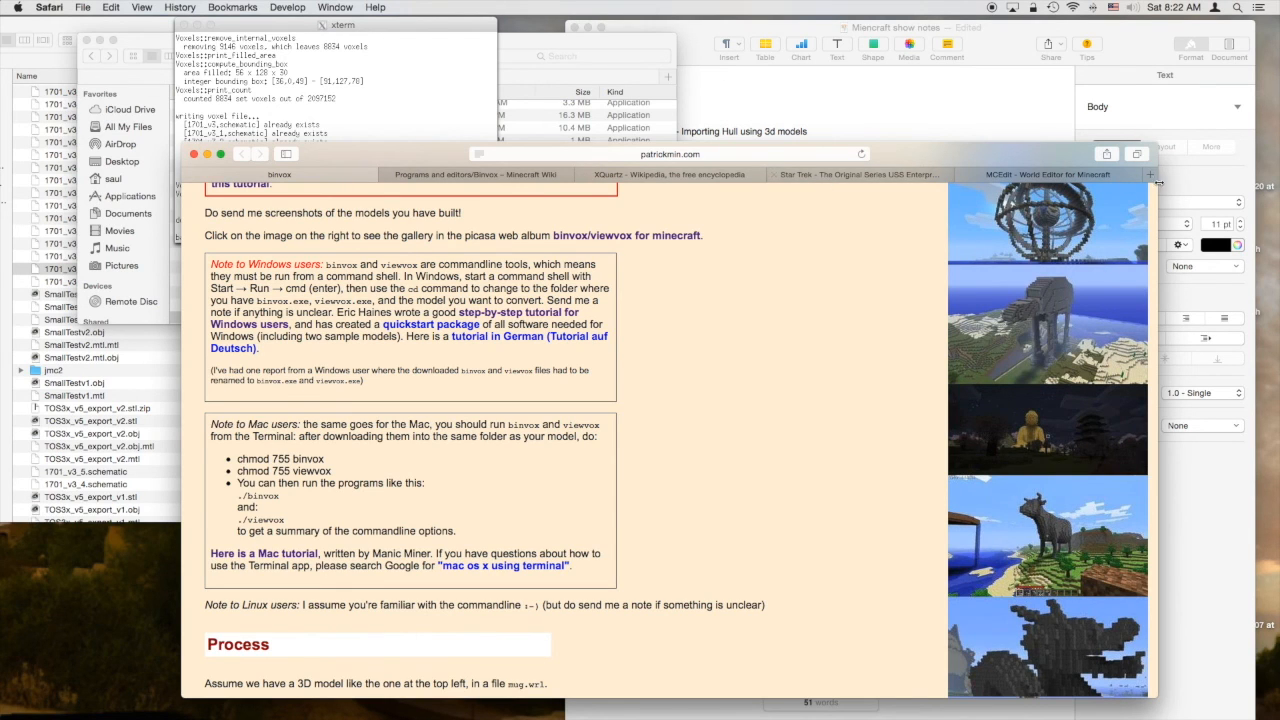
click(822, 180)
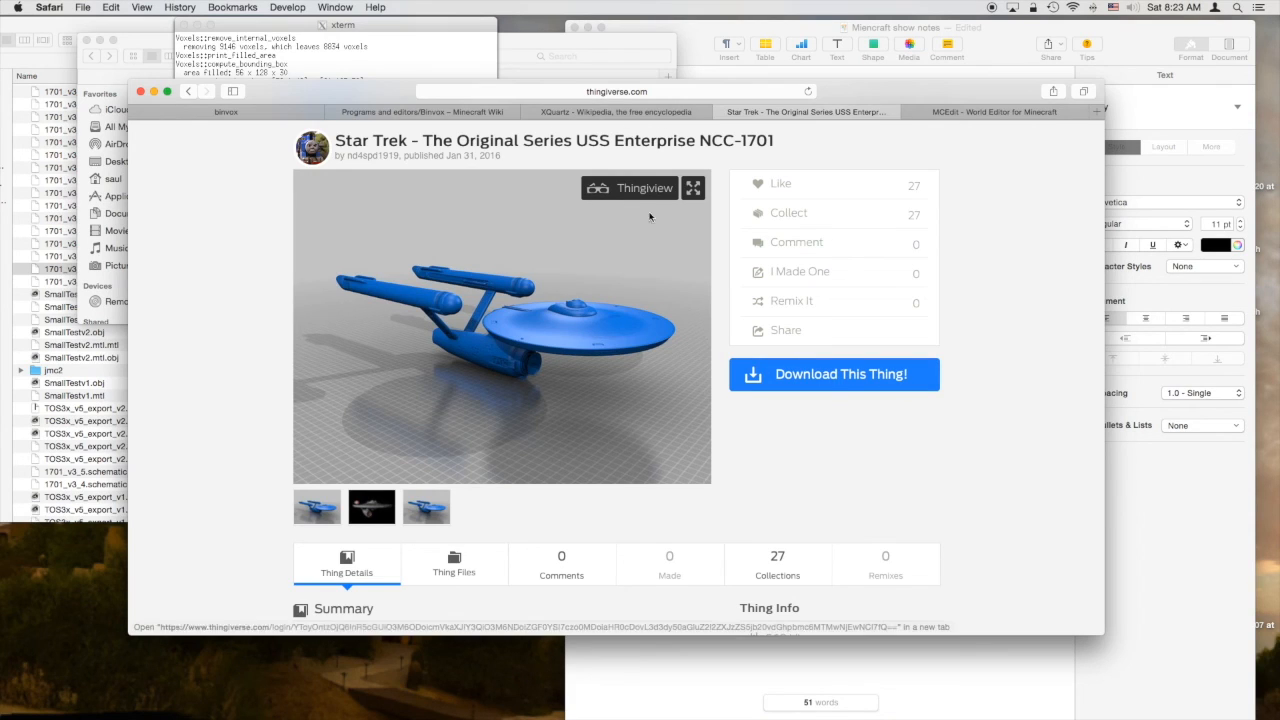
click(843, 385)
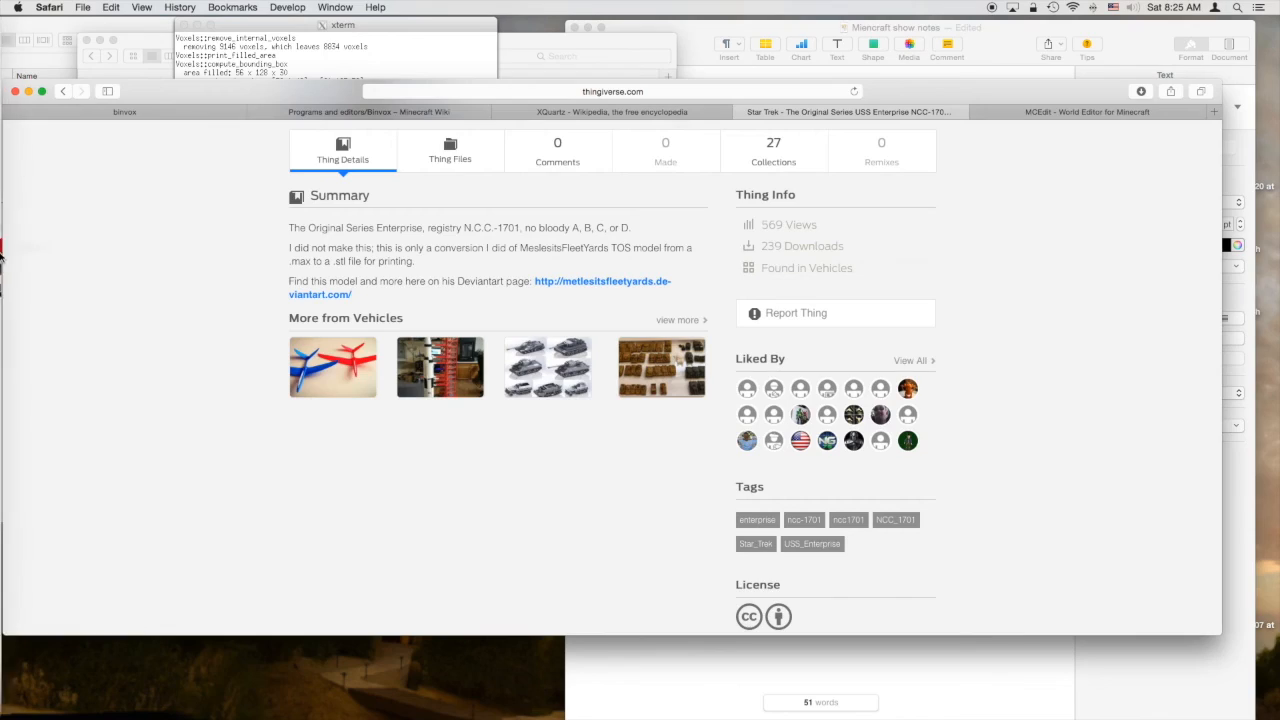
- Inspect the downloaded USS Enterprise folder's contents in Downloads with the name column widened, and close the window
mouse_move(14, 140)
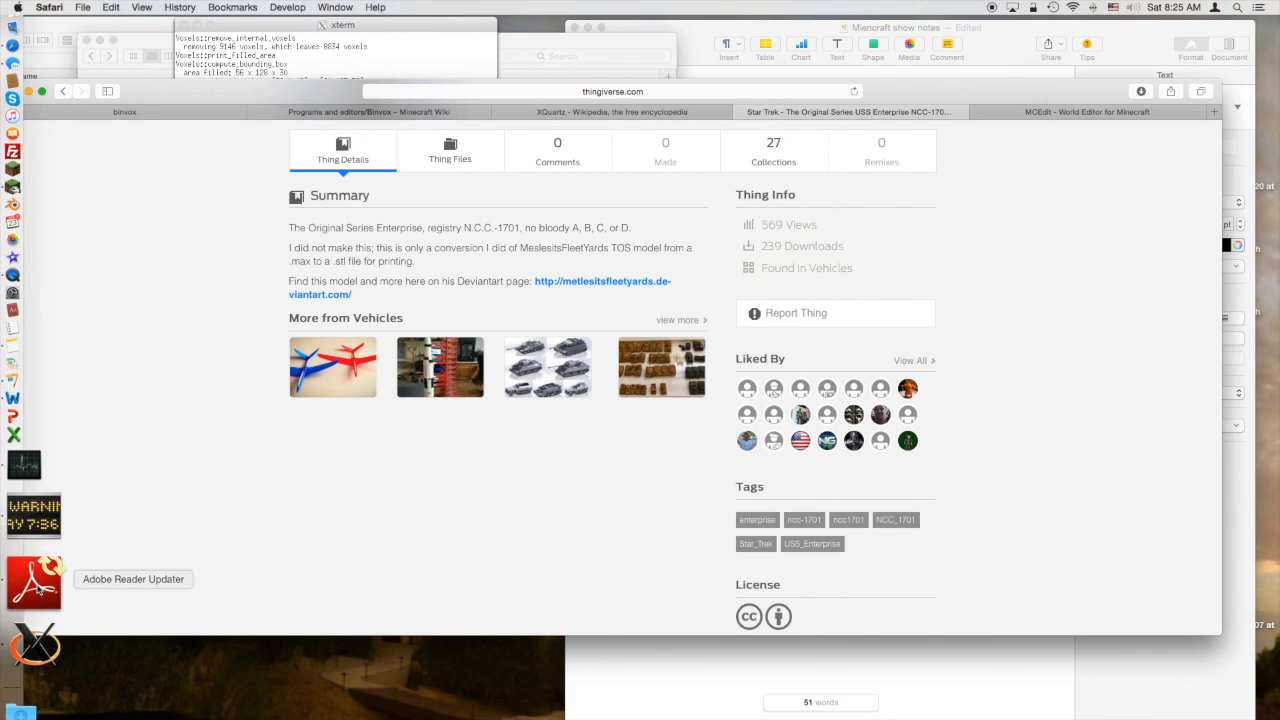
click(36, 634)
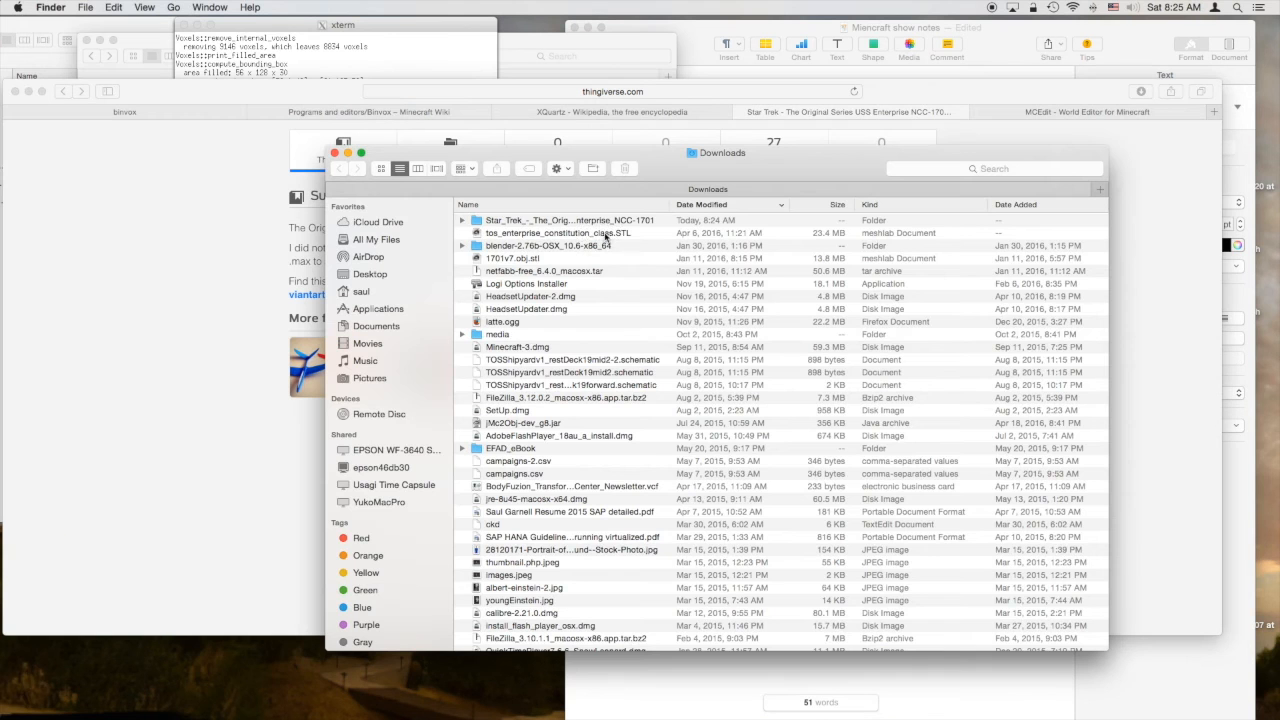
click(462, 220)
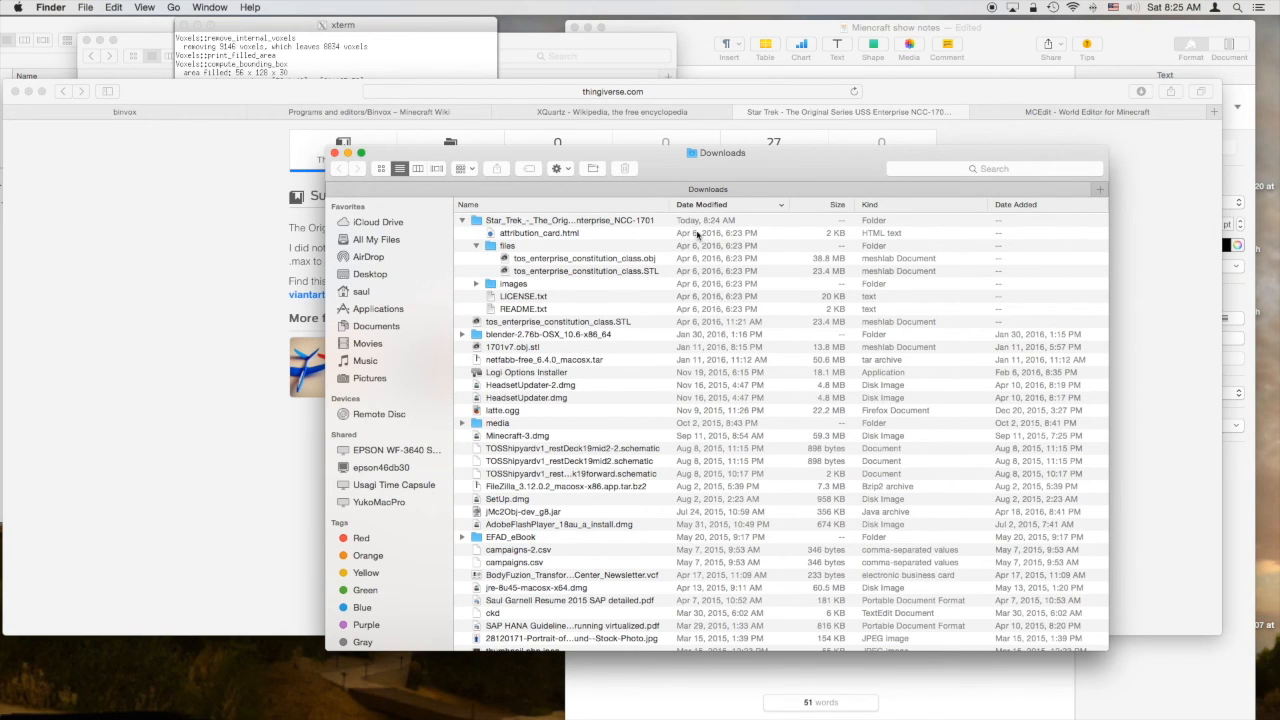
drag(668, 206, 781, 206)
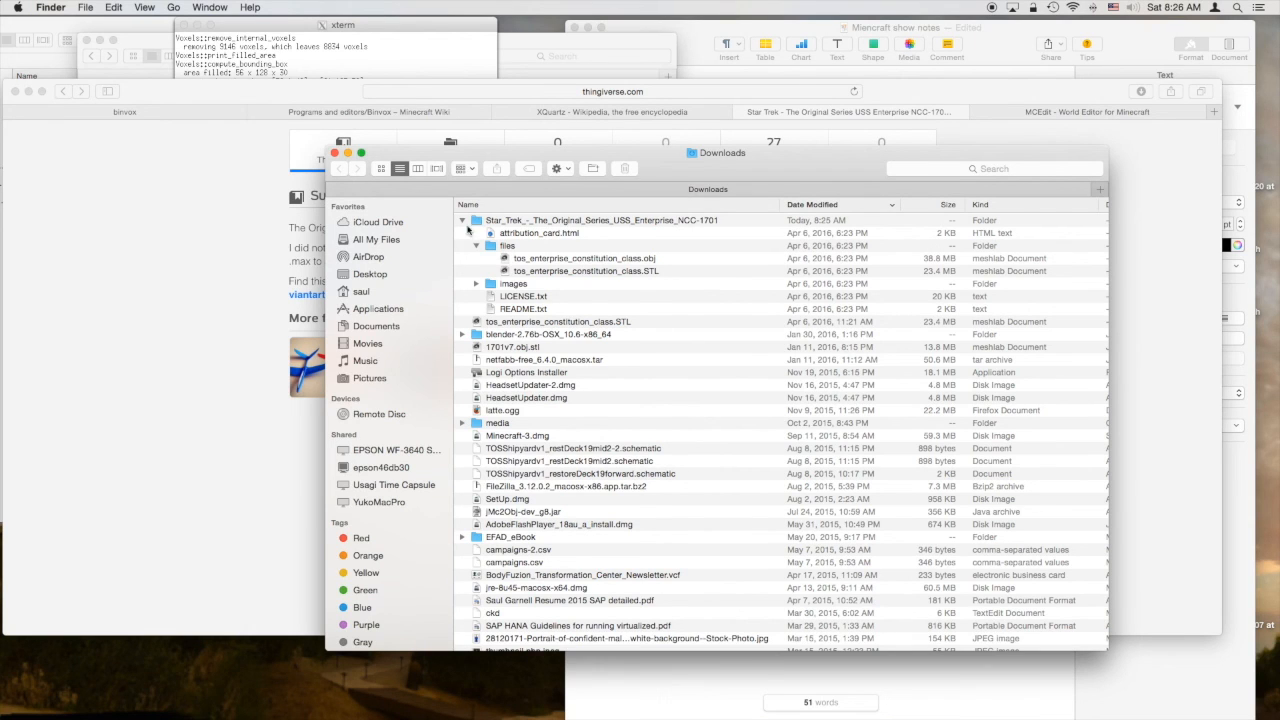
click(336, 153)
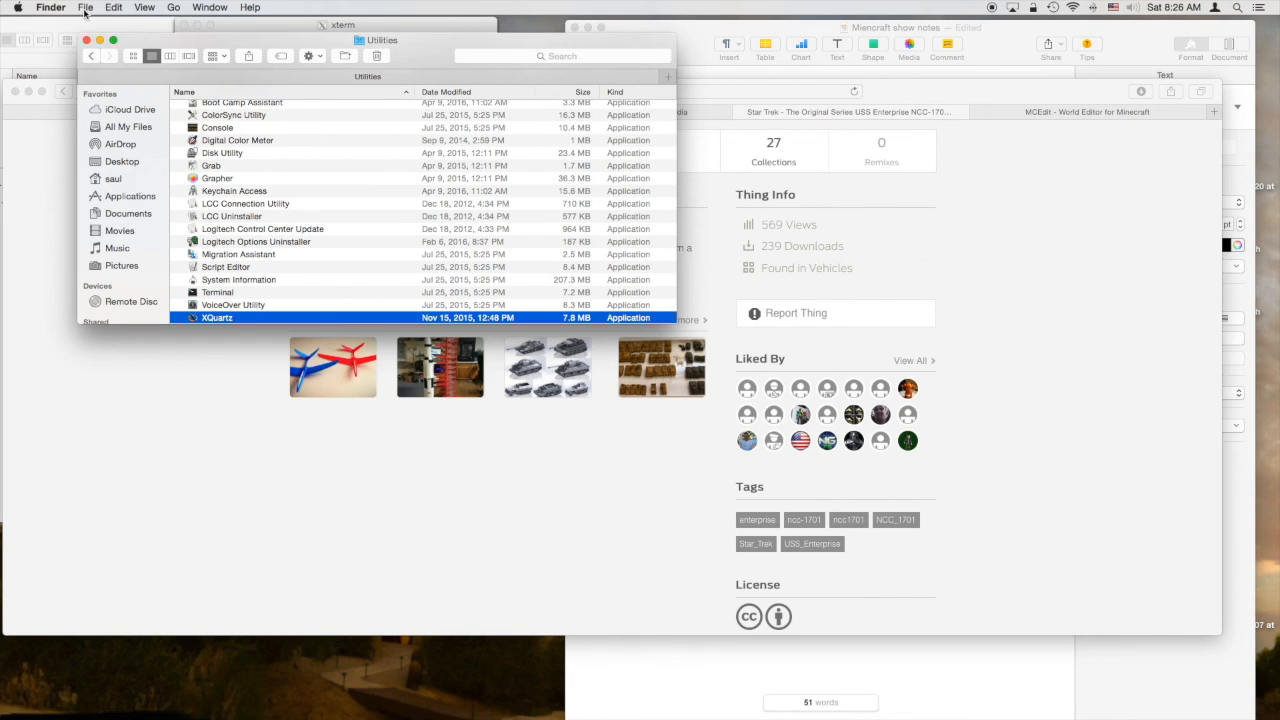
- Clear the Utilities window away from the browser and go from the Binvox wiki article to the binvox page on patrickmin.com
drag(140, 42, 99, 418)
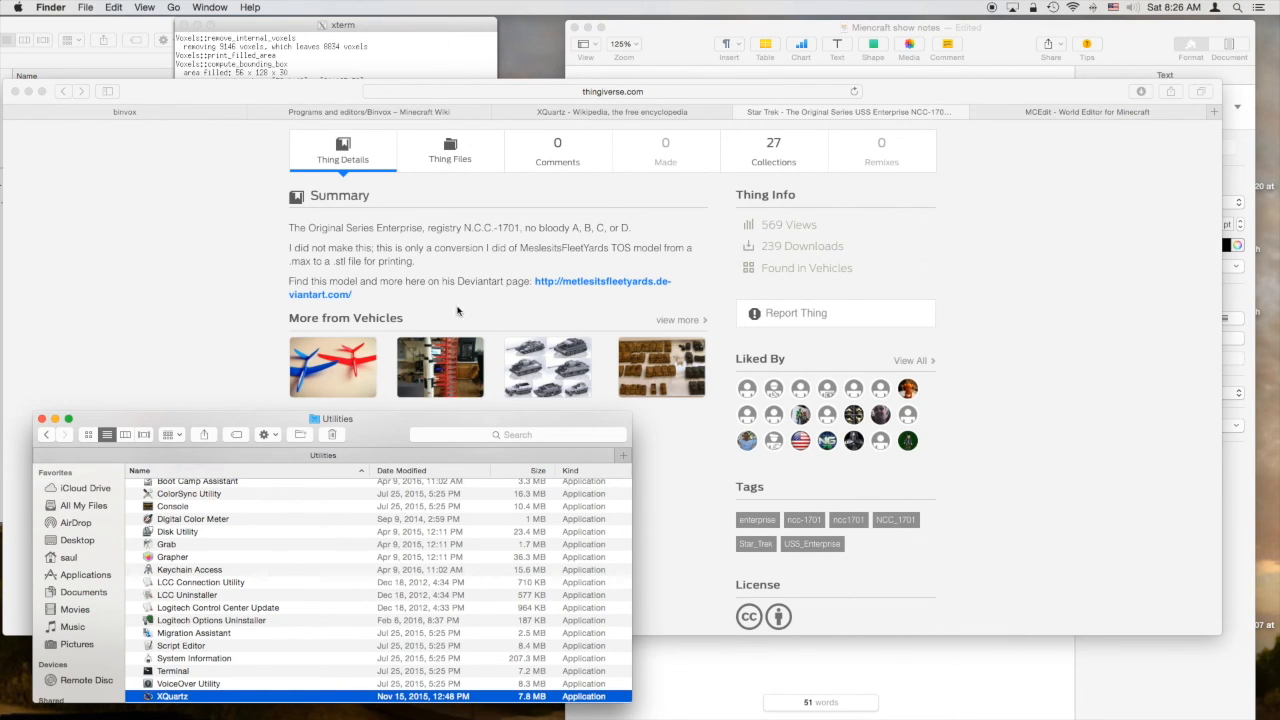
click(318, 113)
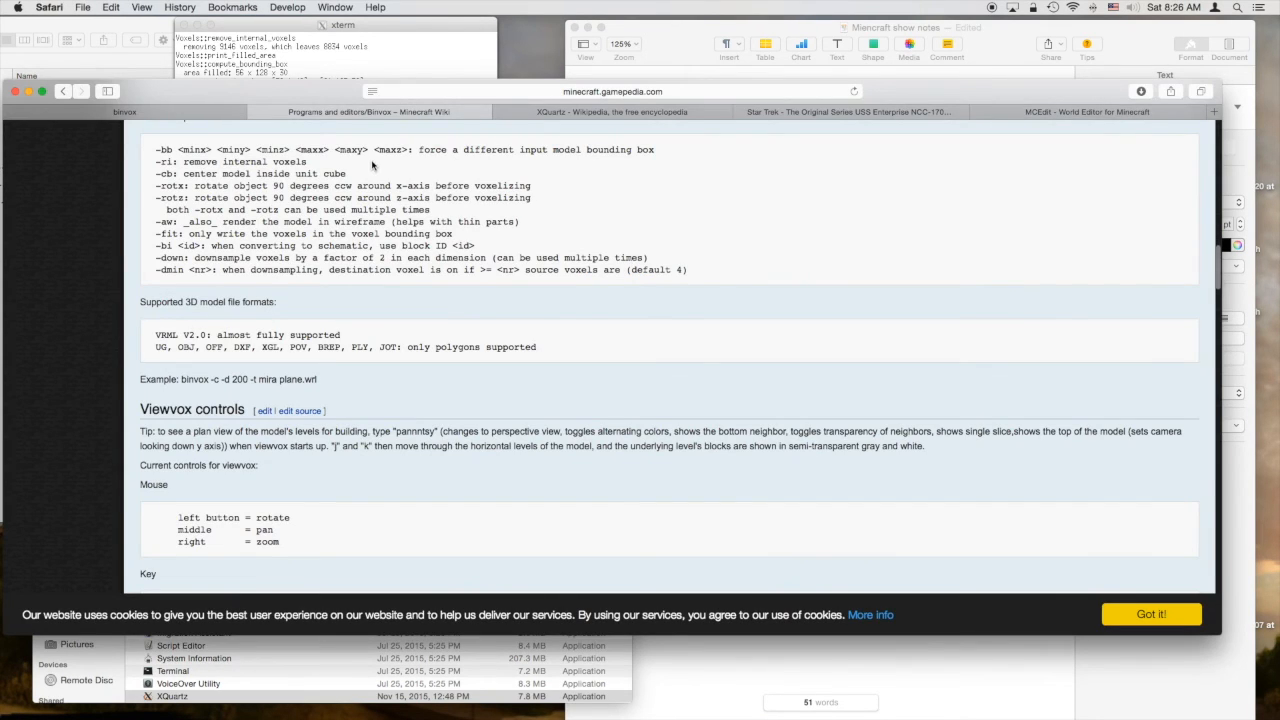
click(124, 112)
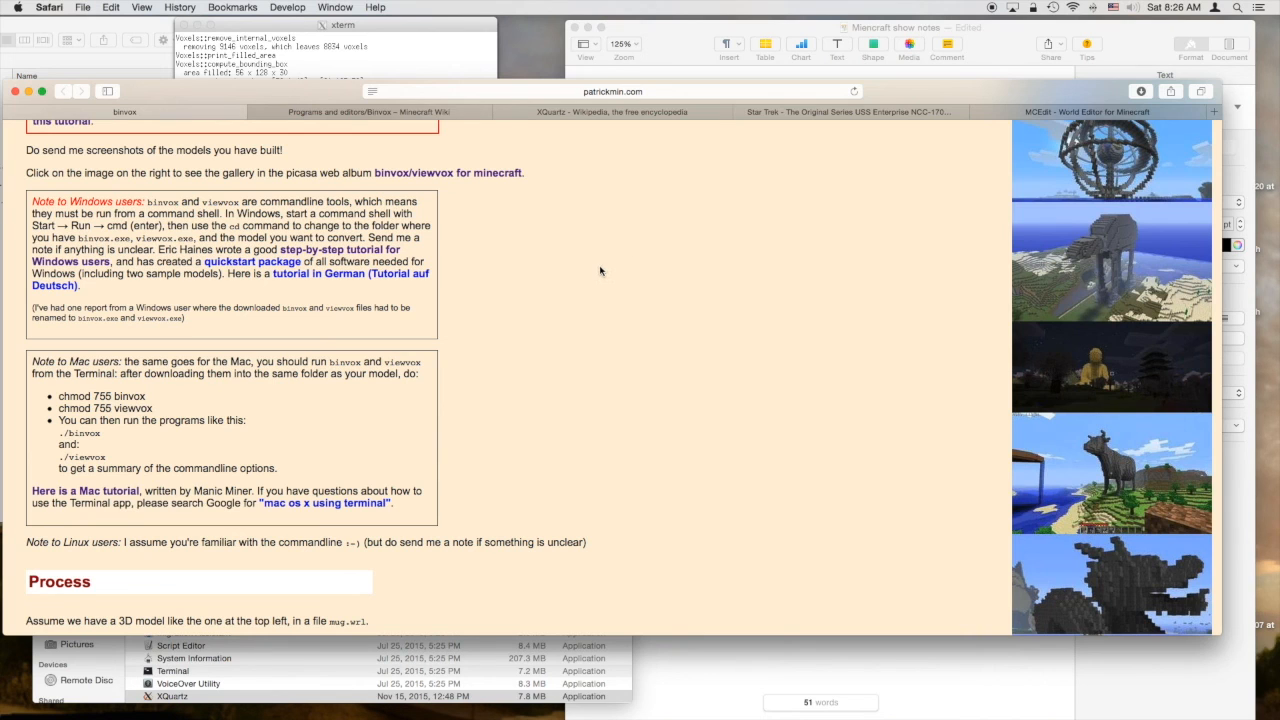
- Read the binvox page's introduction and highlight the Mac instructions chmod 755 binvox, chmod 755 viewvox and ./binvox
scroll(600, 271, down, 5)
scroll(600, 271, up, 10)
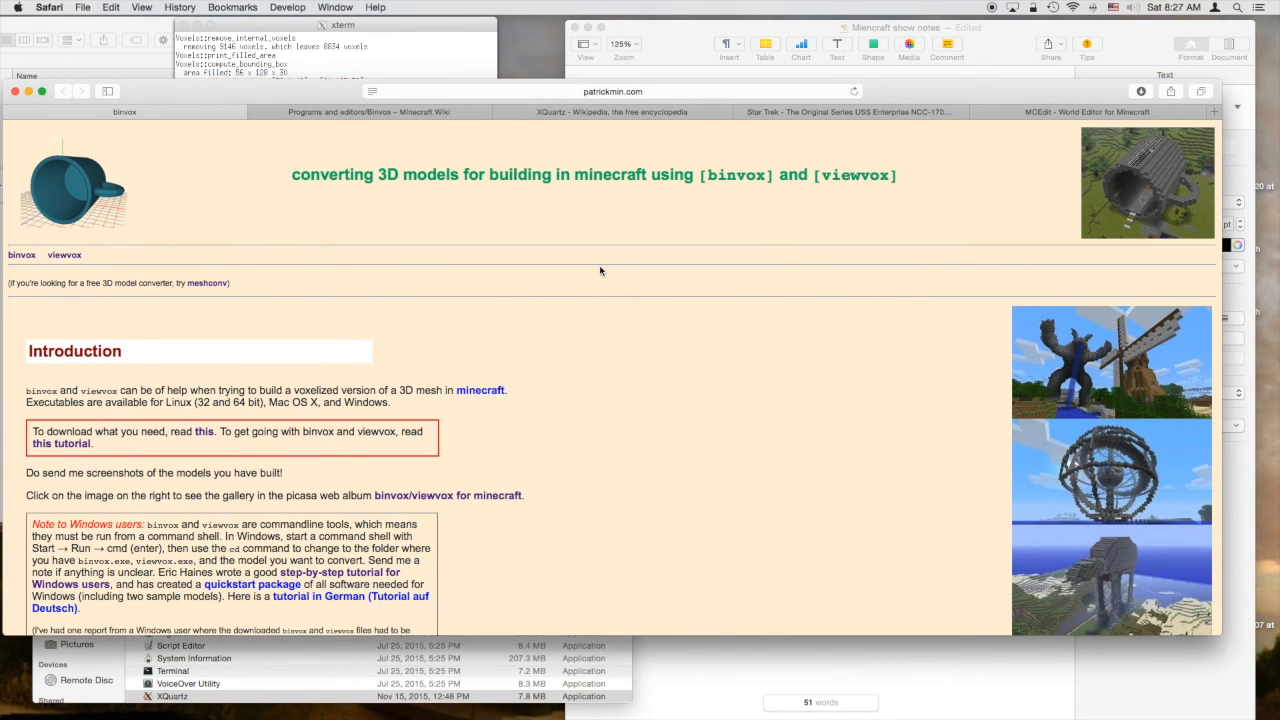
scroll(600, 271, down, 3)
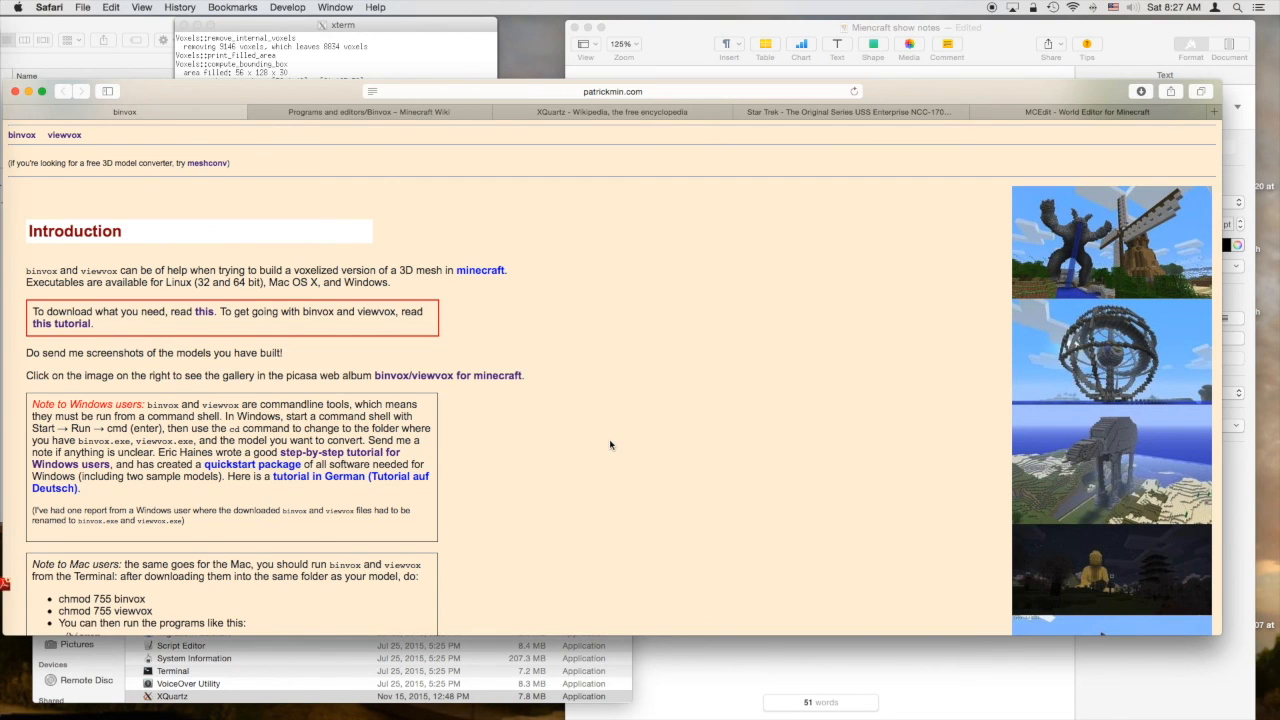
scroll(610, 444, down, 5)
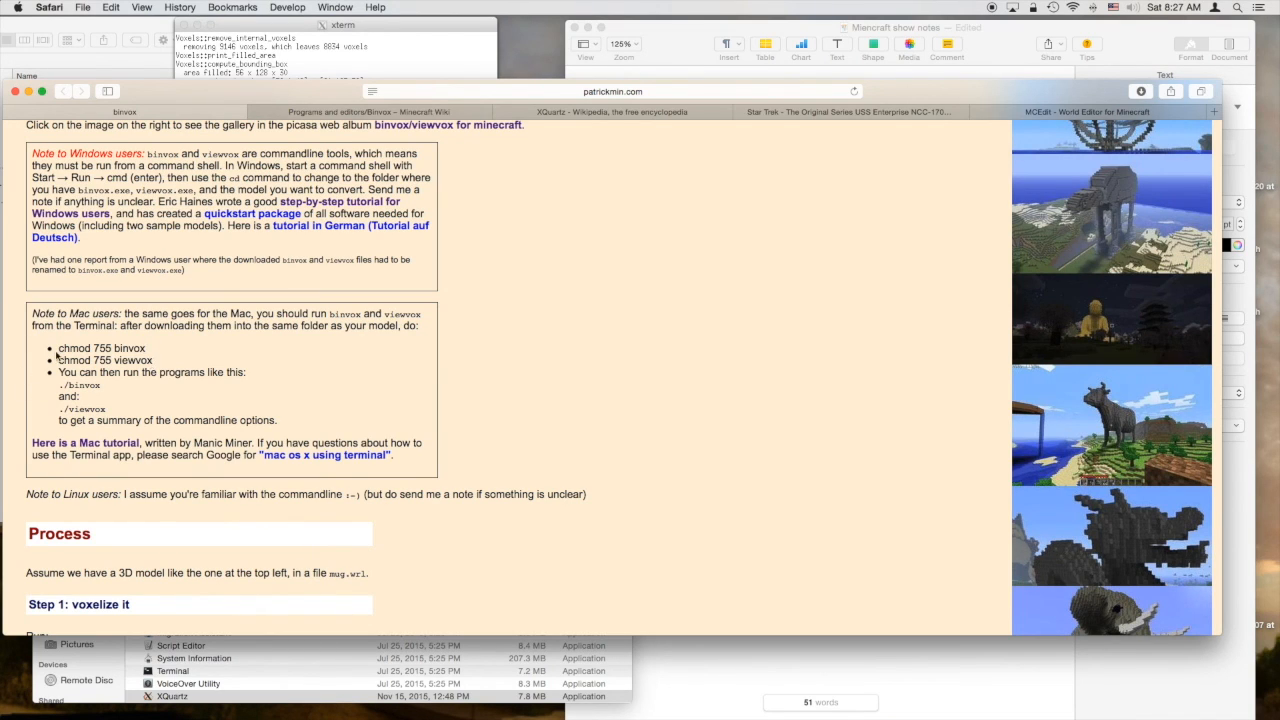
drag(59, 348, 274, 375)
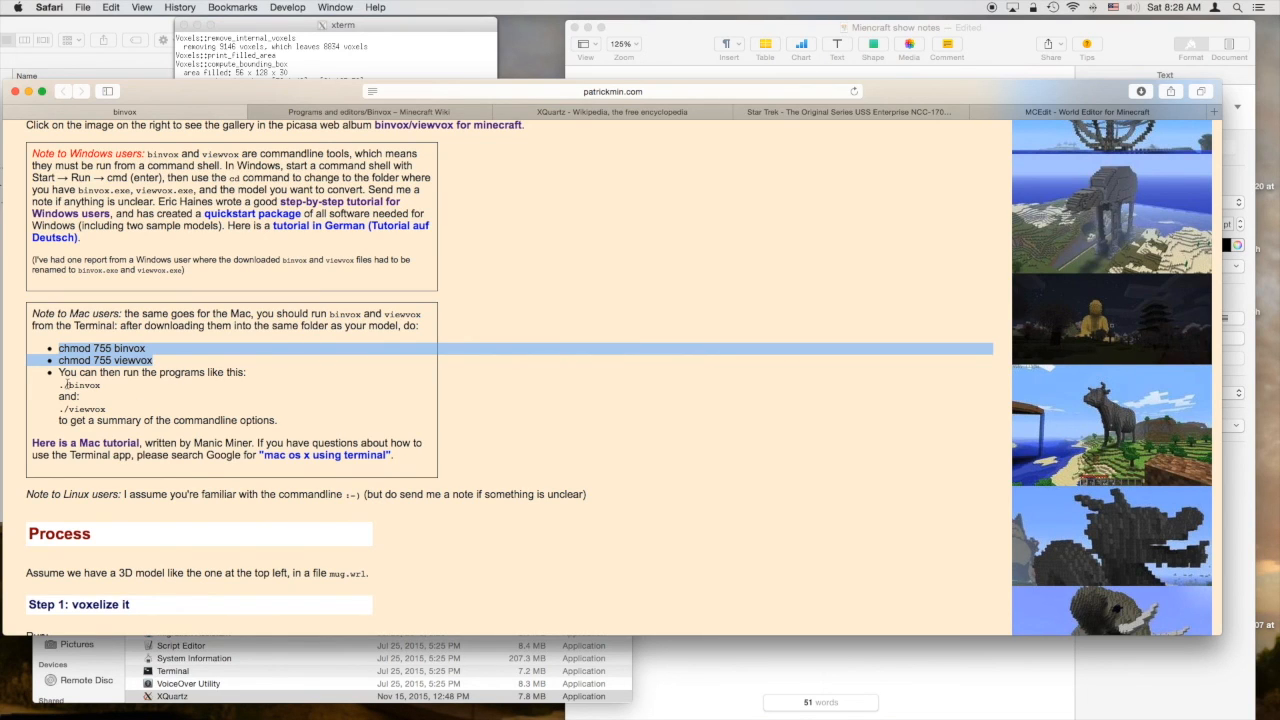
drag(59, 385, 148, 384)
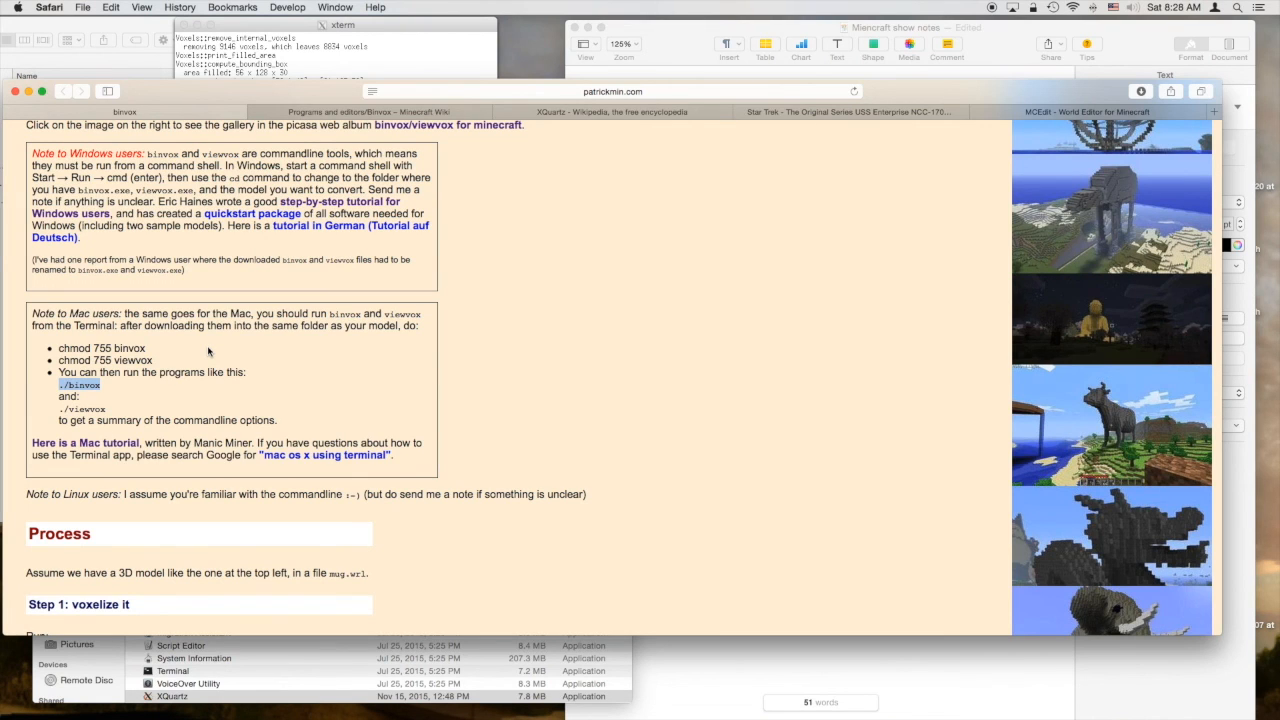
- View the XQuartz Wikipedia article in its own window, close it, and reposition the Utilities folder window to show the XQuartz application
drag(546, 83, 484, 156)
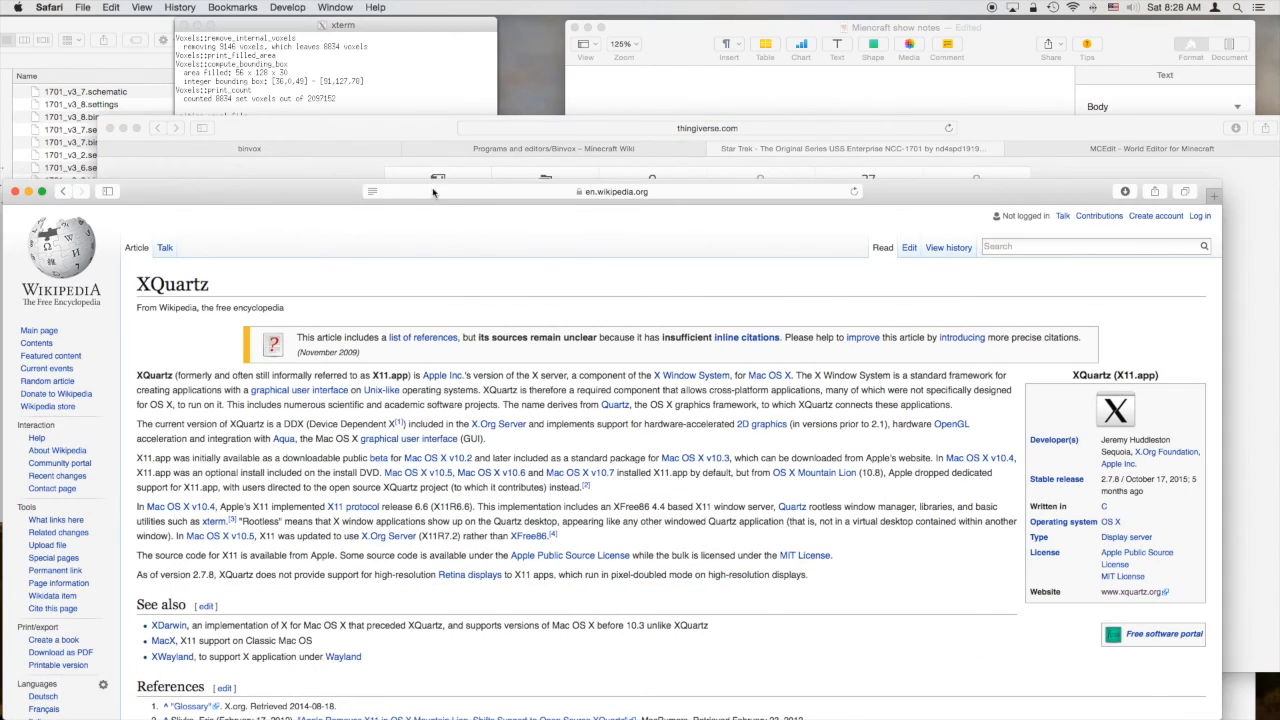
drag(346, 191, 413, 63)
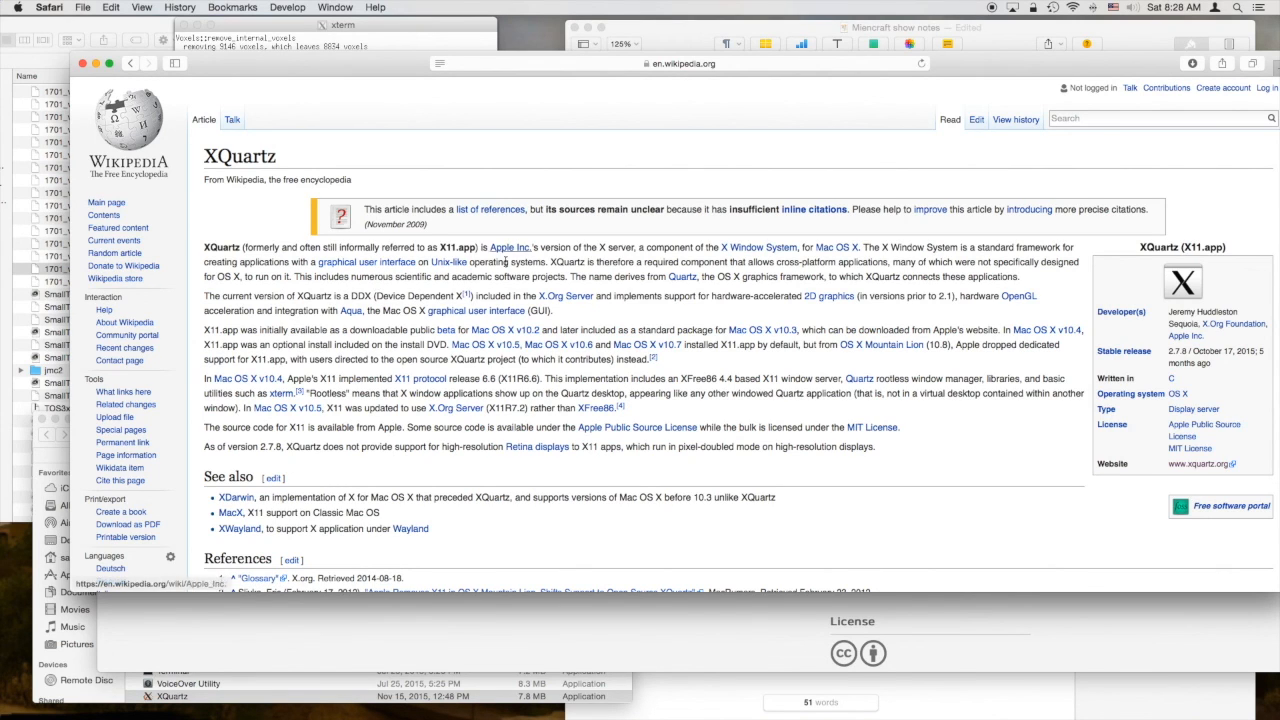
click(97, 66)
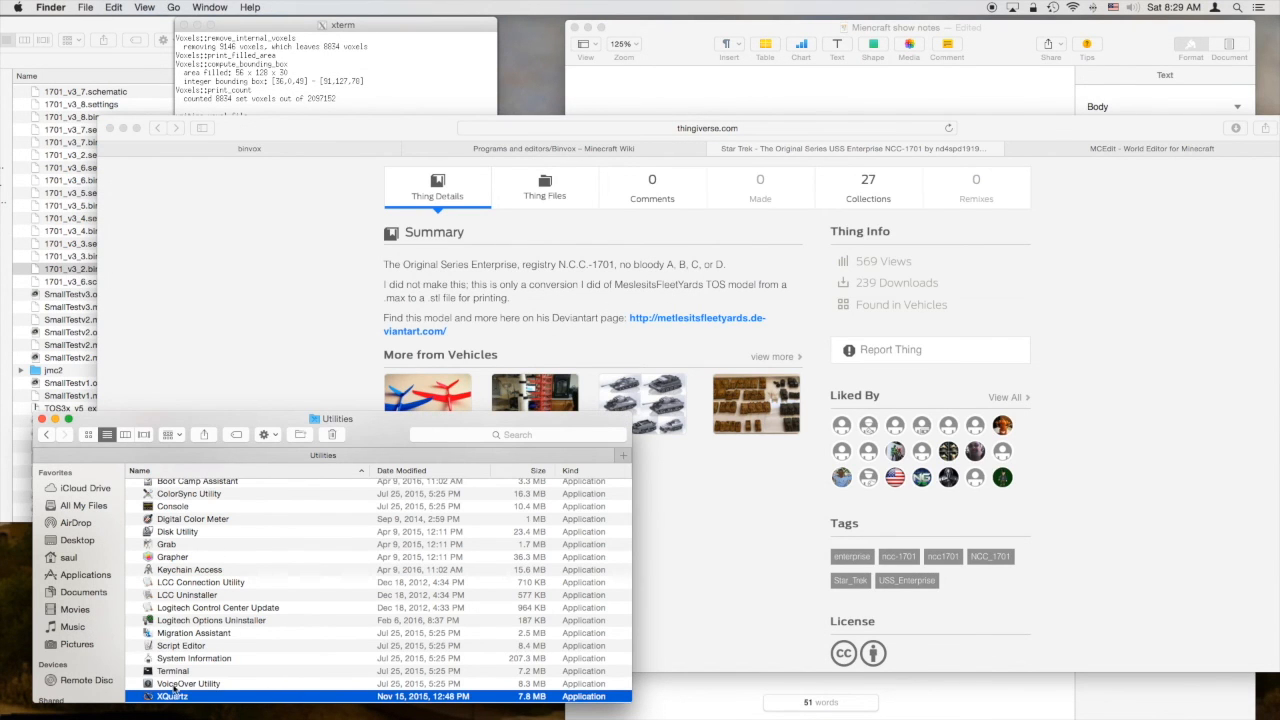
drag(230, 432, 294, 158)
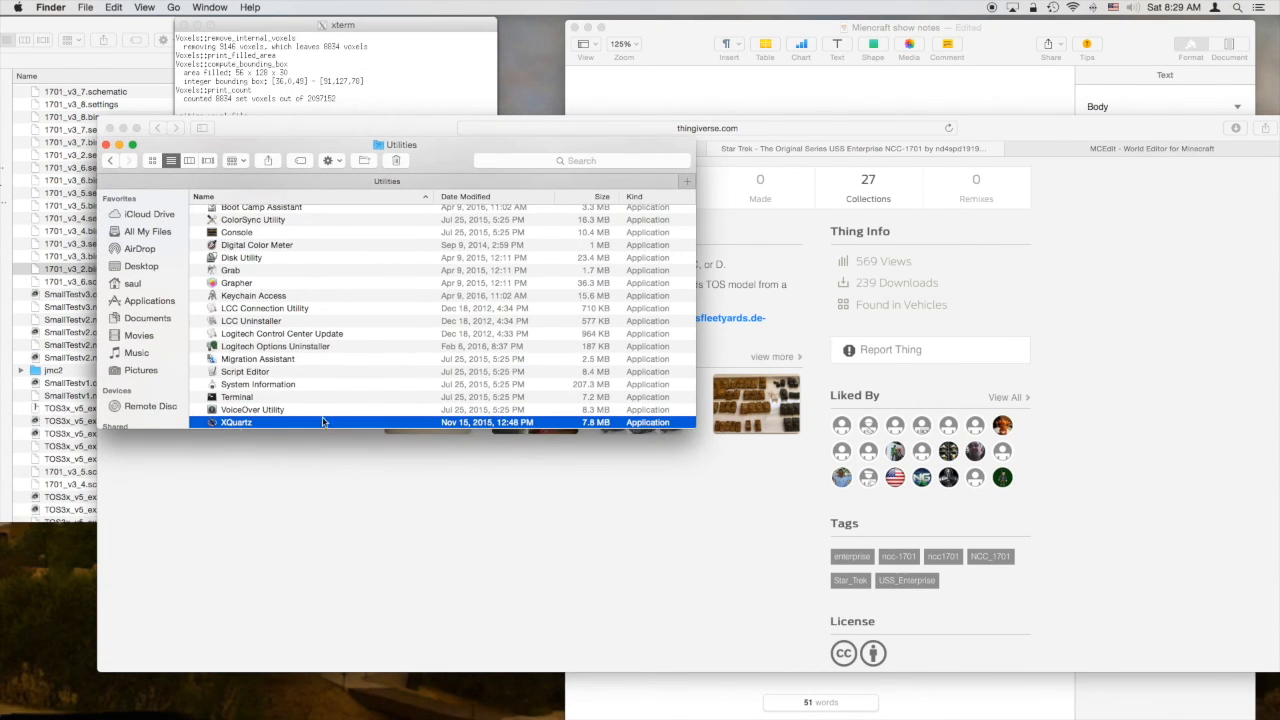
- List the working folder's files with ls in xterm and review the earlier binvox conversion output
click(411, 85)
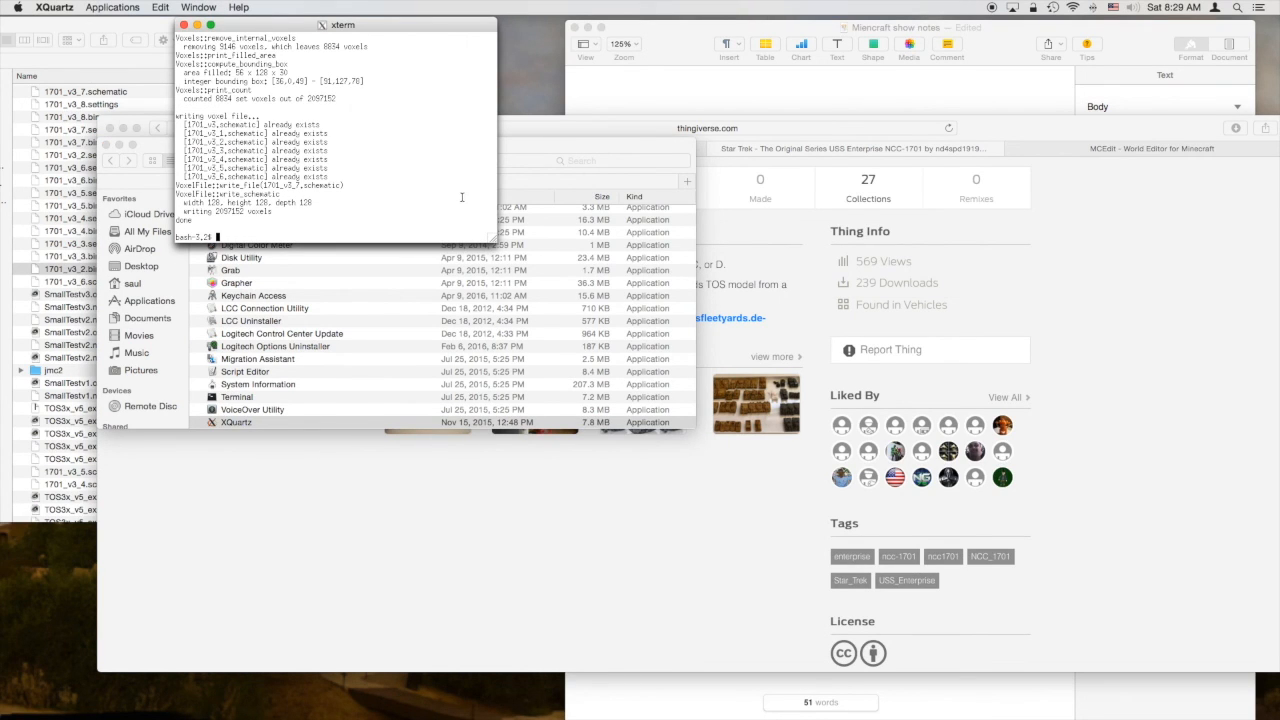
text(ls)
key(Return)
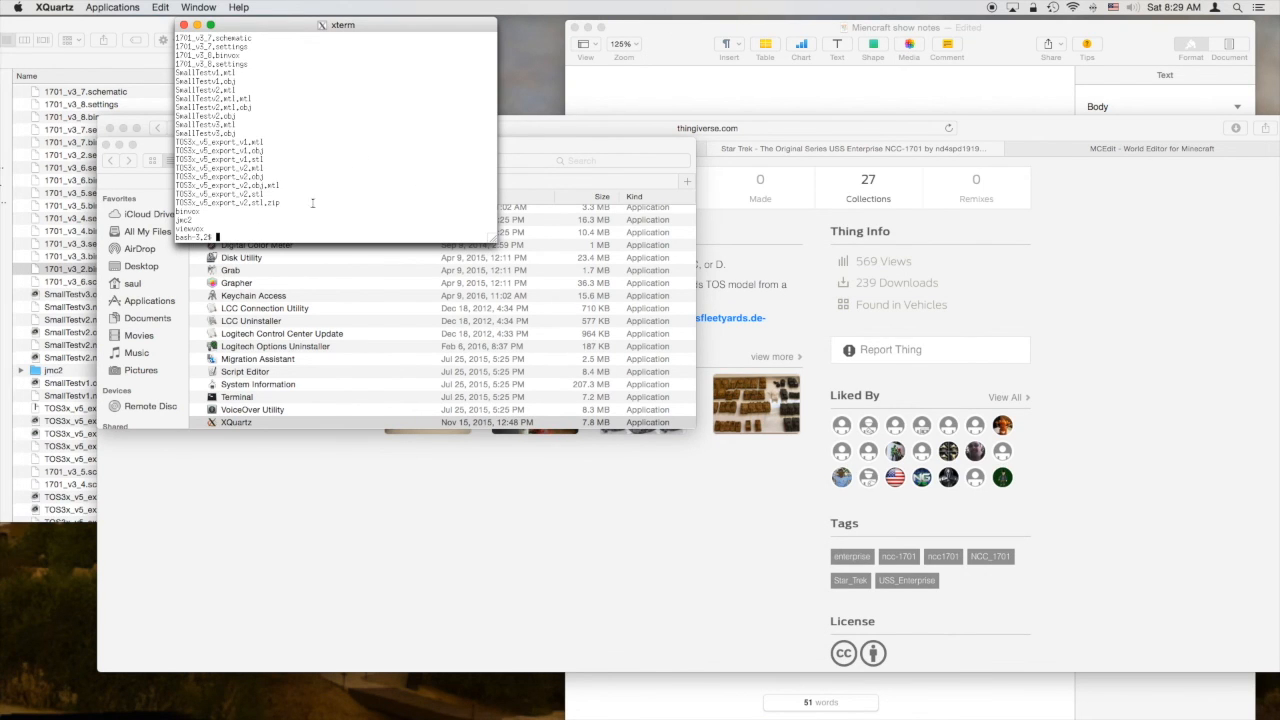
scroll(272, 213, up, 5)
scroll(345, 181, up, 15)
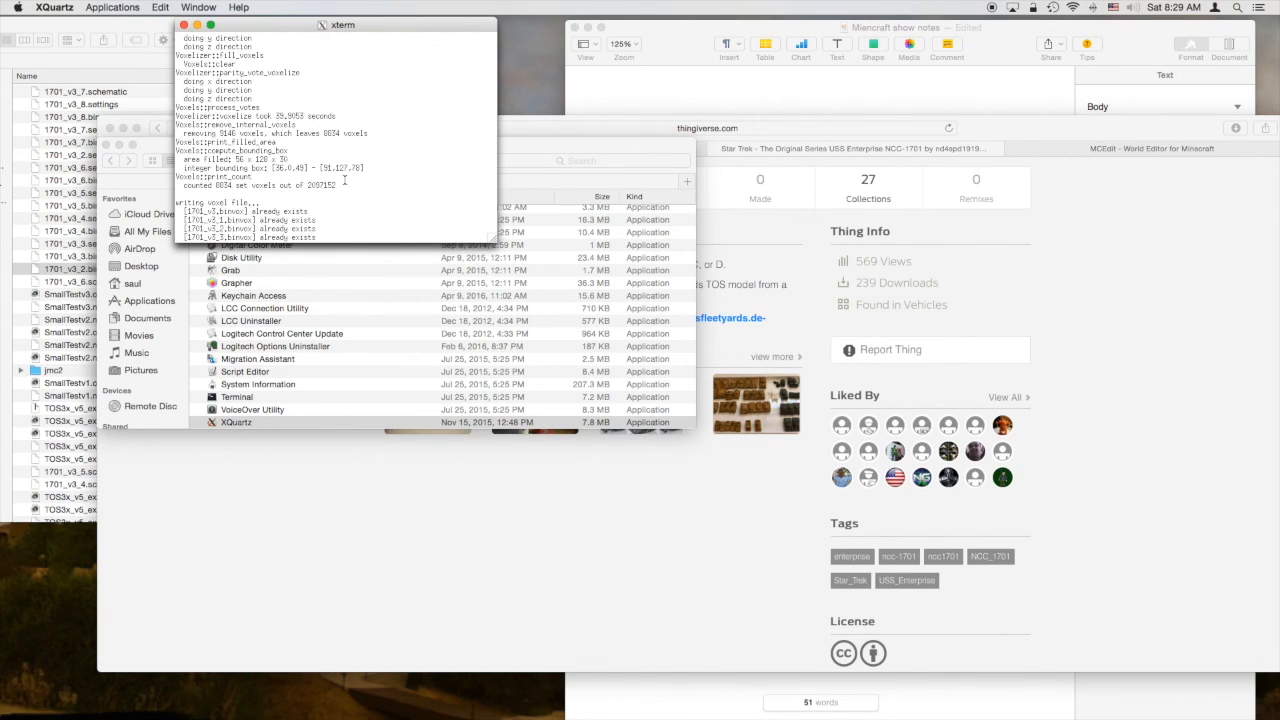
scroll(345, 181, up, 7)
scroll(344, 180, down, 20)
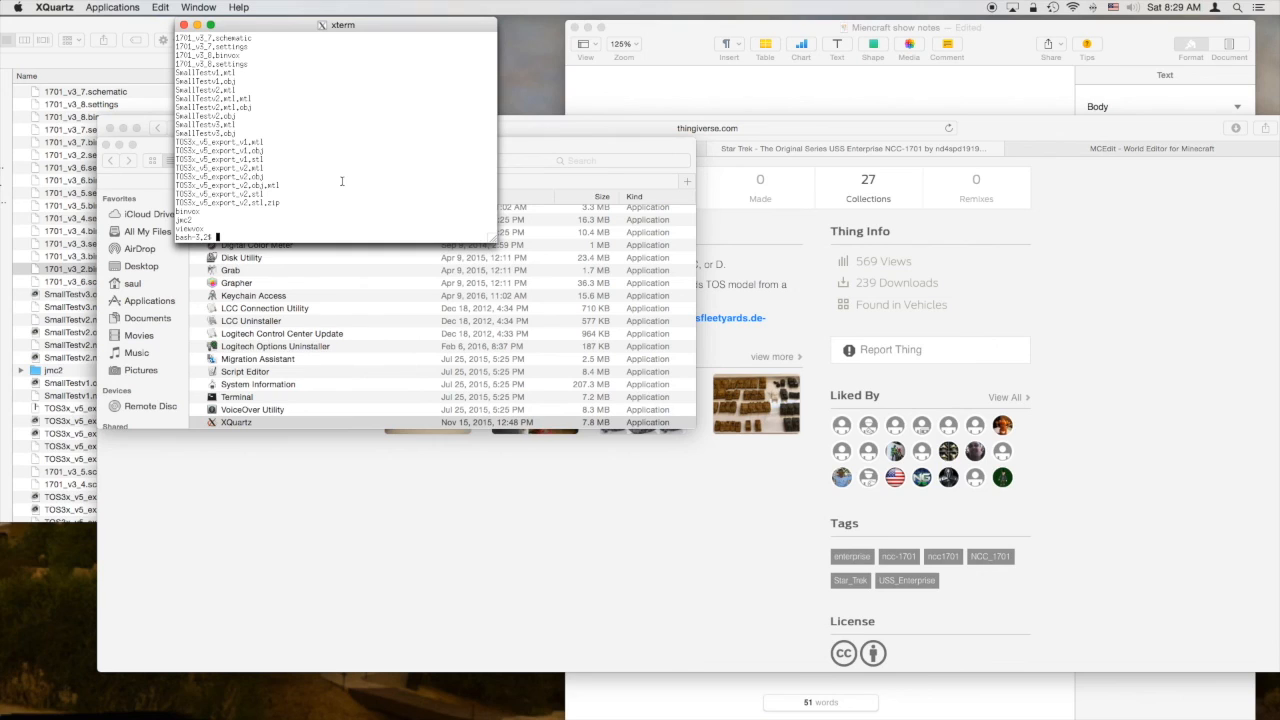
- Recall the ./binvox -d 128 -t schematic command at the xterm prompt, highlight its 1701_v3.stl file name, and reposition the terminal window
text(ls)
key(Up)
drag(441, 237, 489, 238)
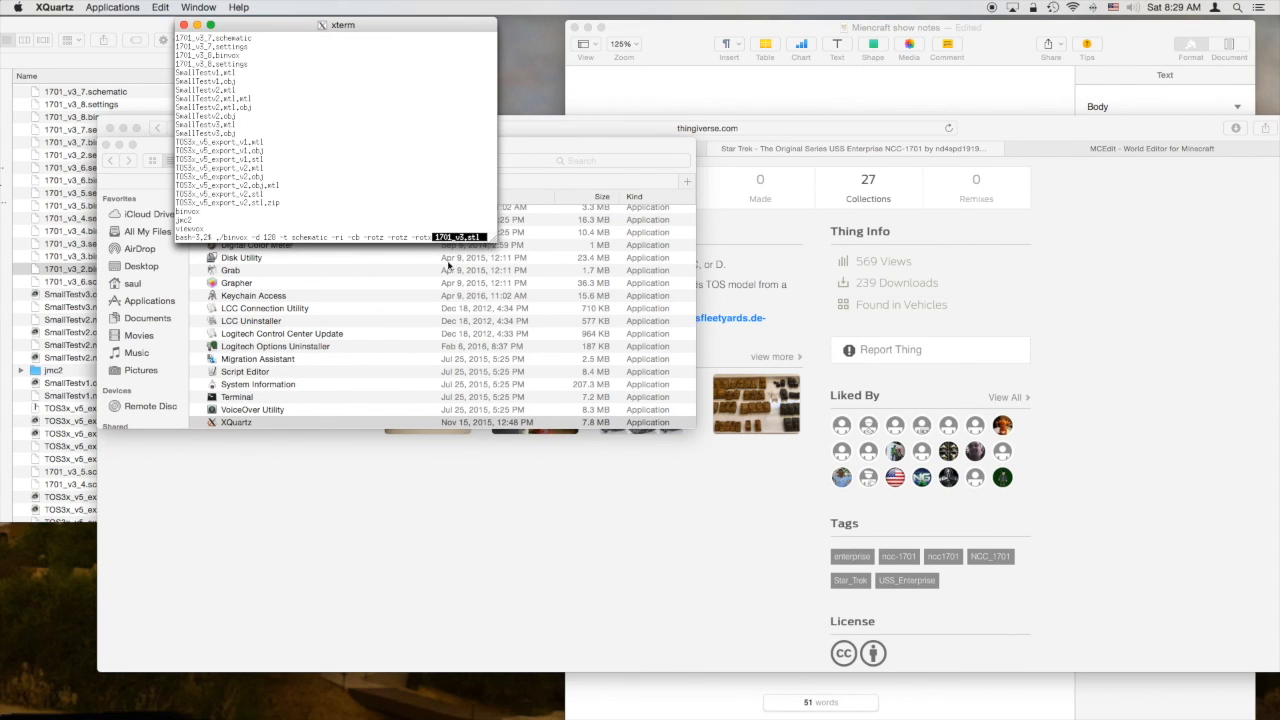
drag(280, 27, 182, 31)
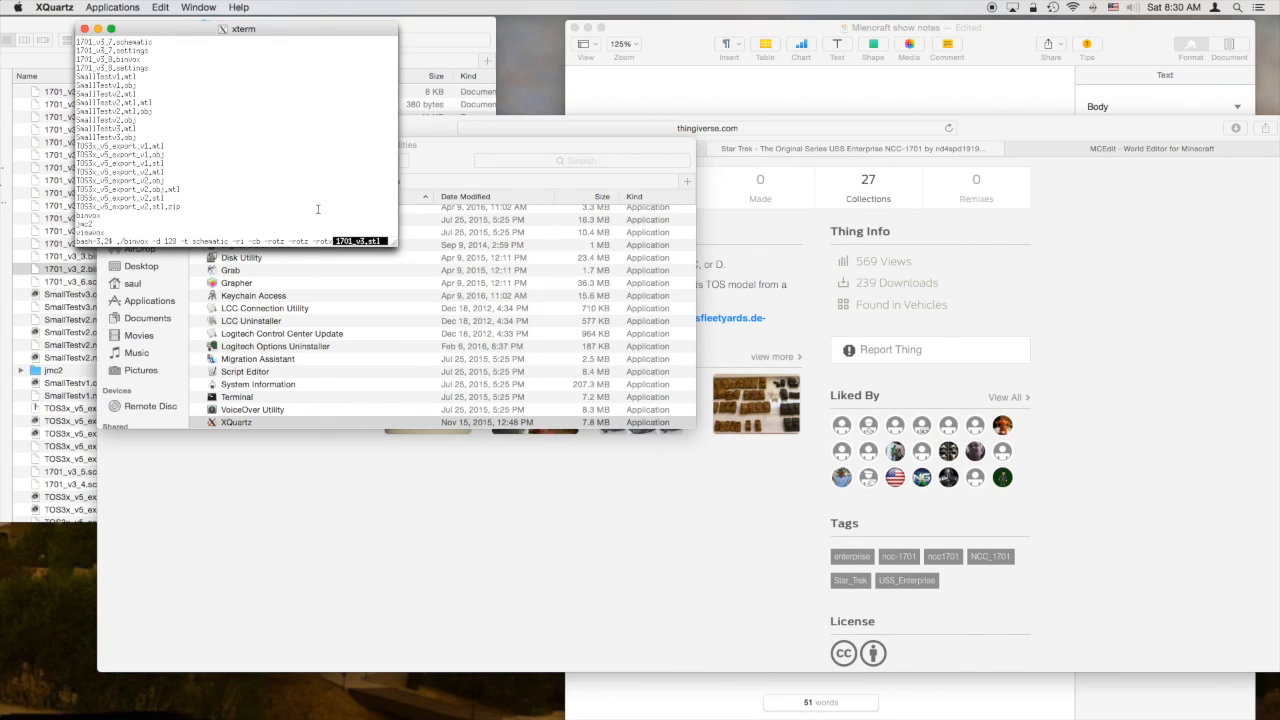
- Look up the Binvox commands section with its options and additional parameters on the Minecraft Wiki
click(428, 128)
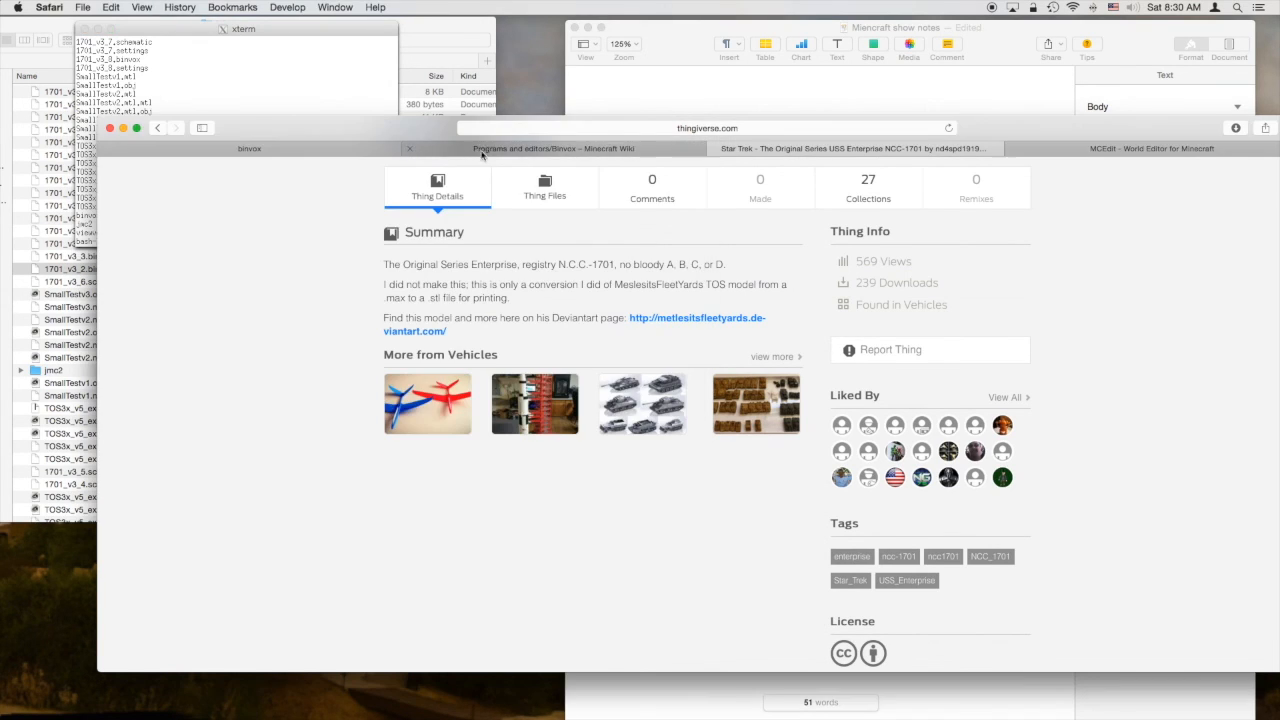
click(490, 152)
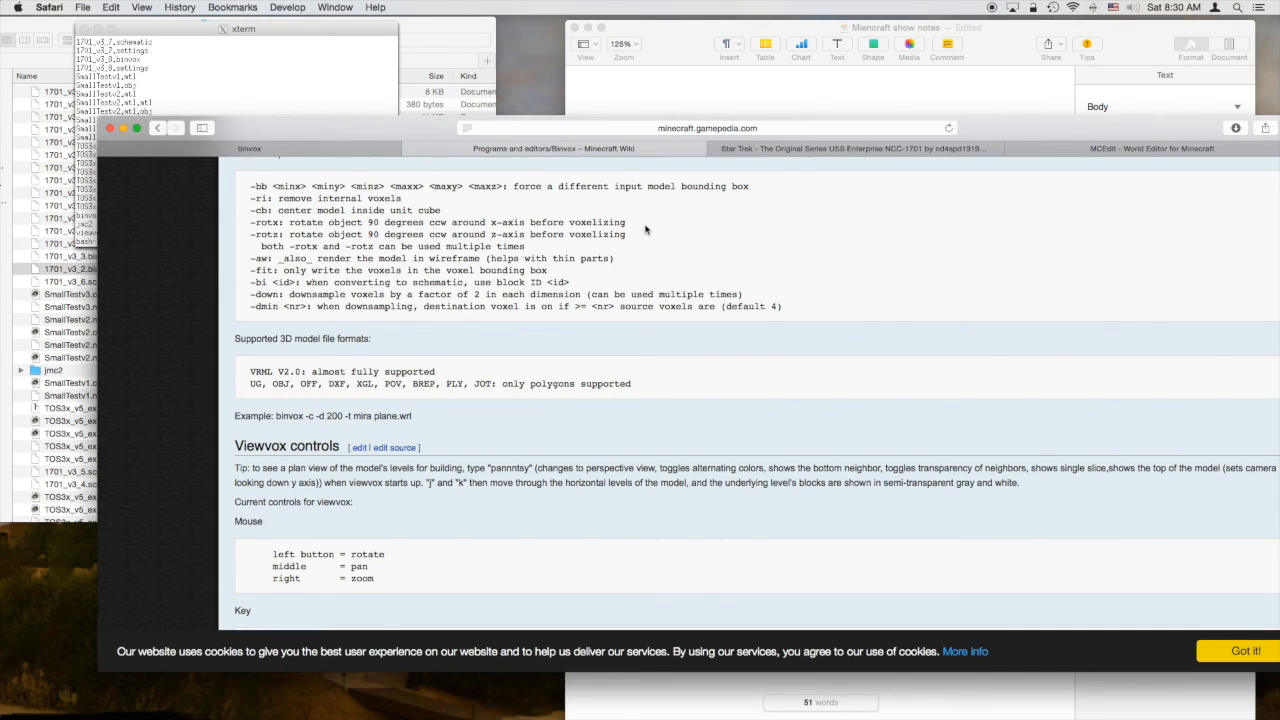
scroll(636, 243, up, 2)
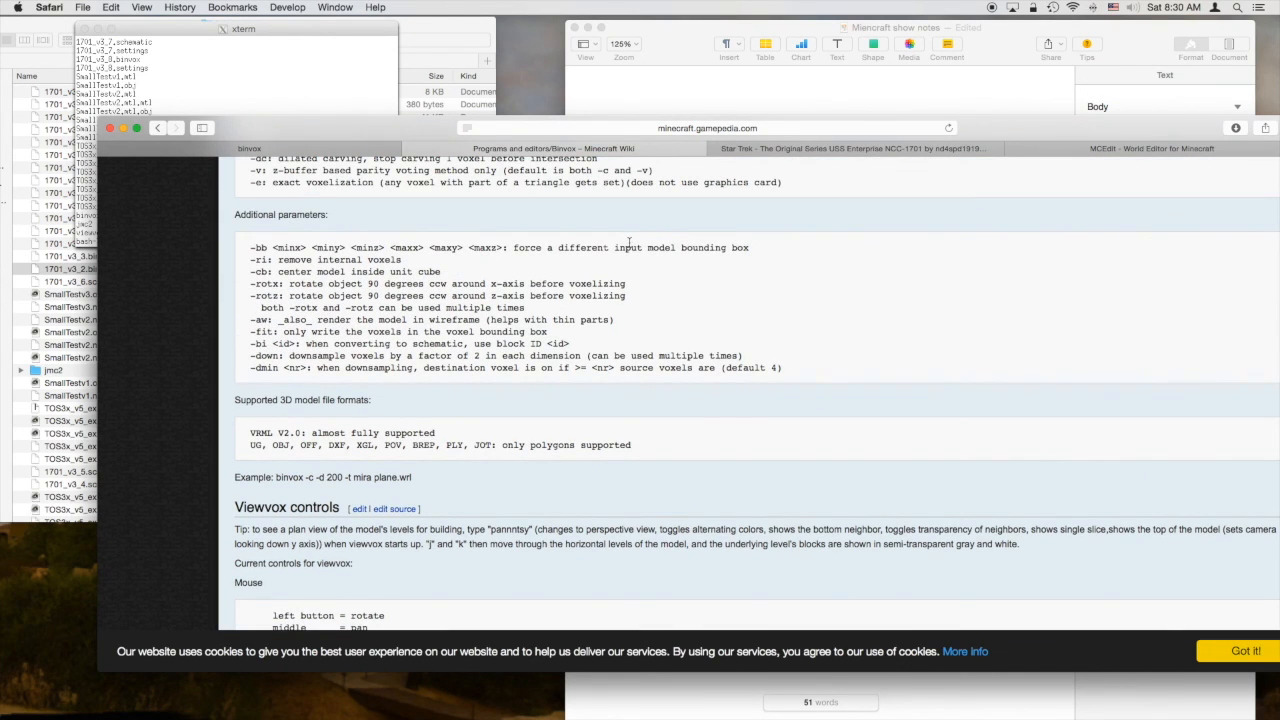
scroll(600, 265, up, 3)
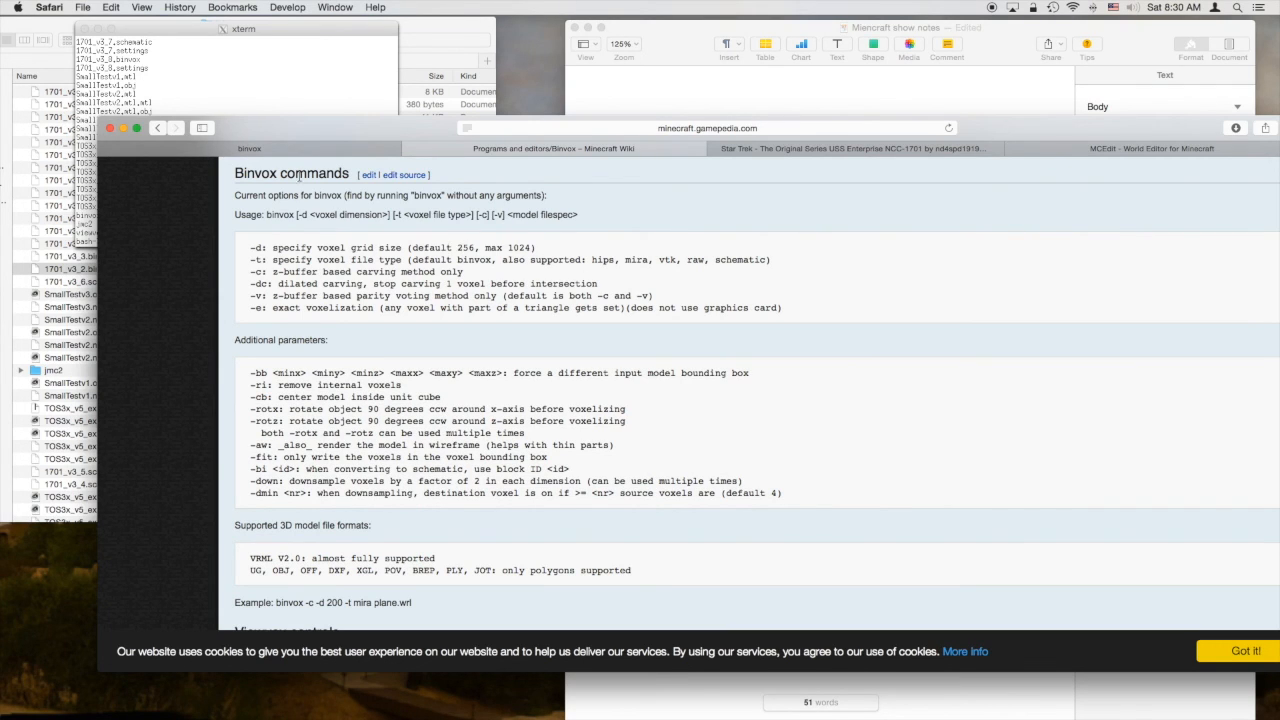
- Highlight ./binvox -d 128 in the xterm command and the matching -d voxel grid size description in the wiki
click(297, 87)
drag(117, 242, 155, 242)
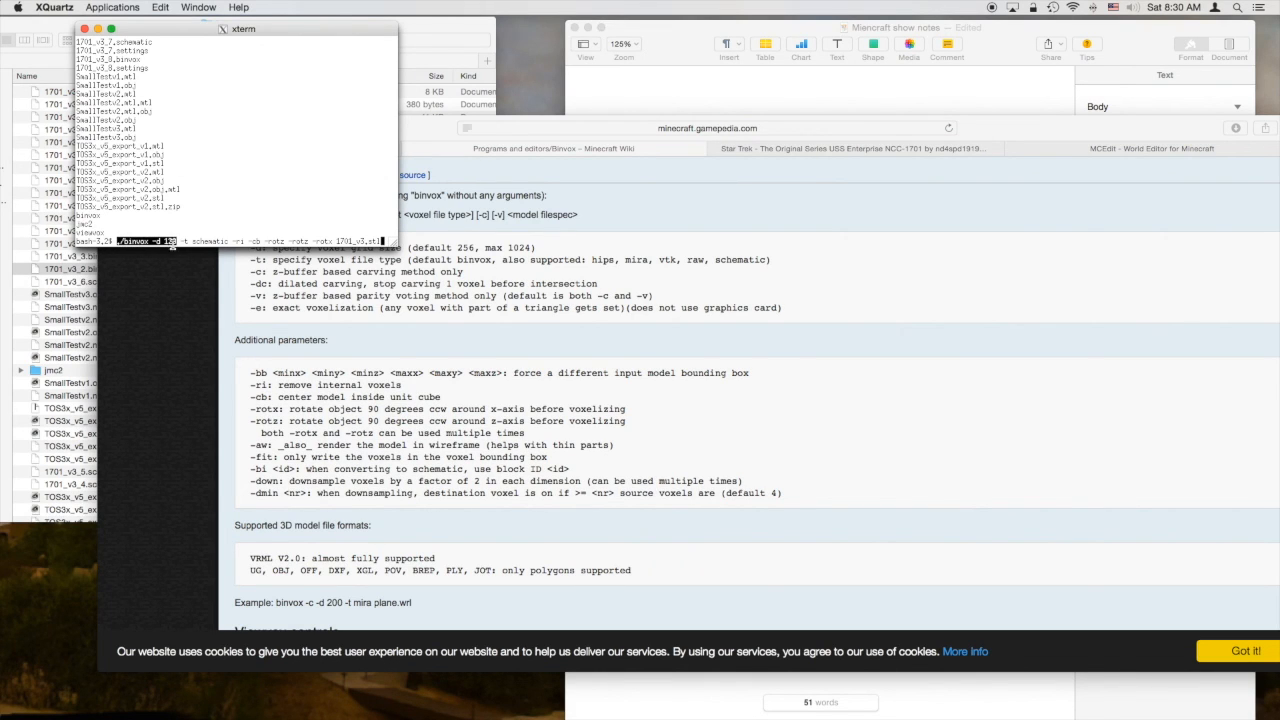
click(312, 304)
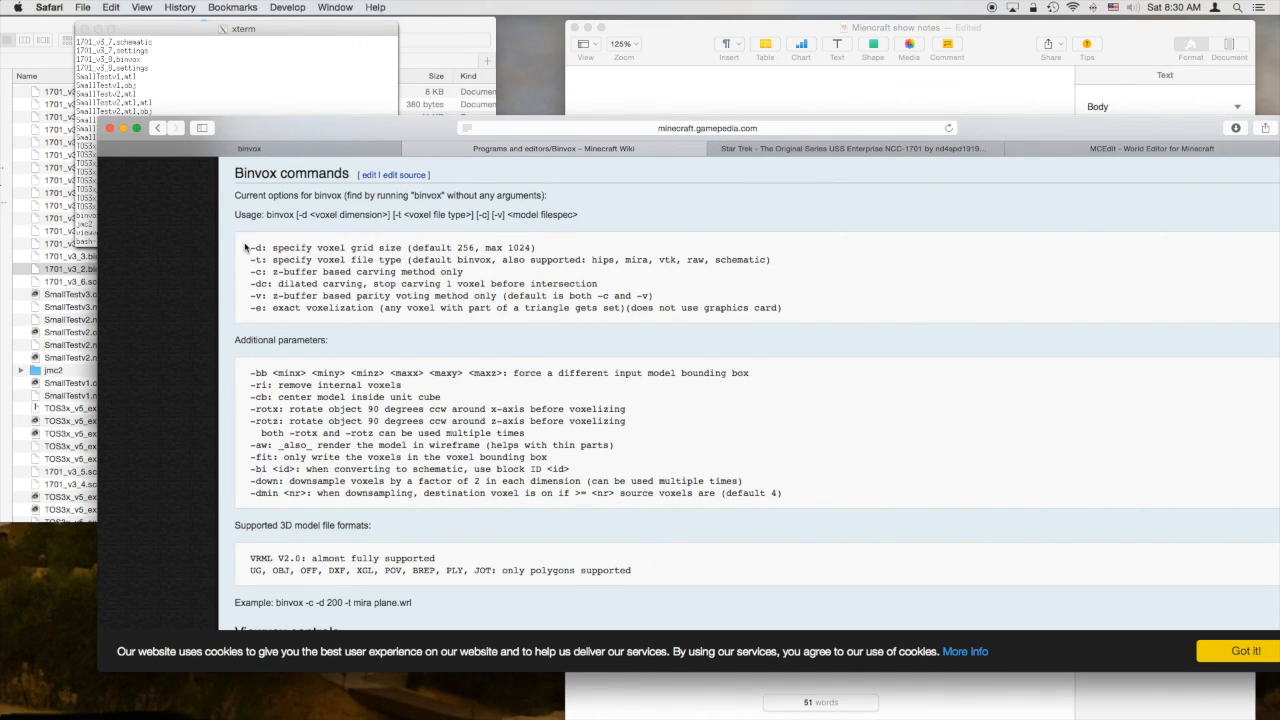
drag(249, 248, 556, 251)
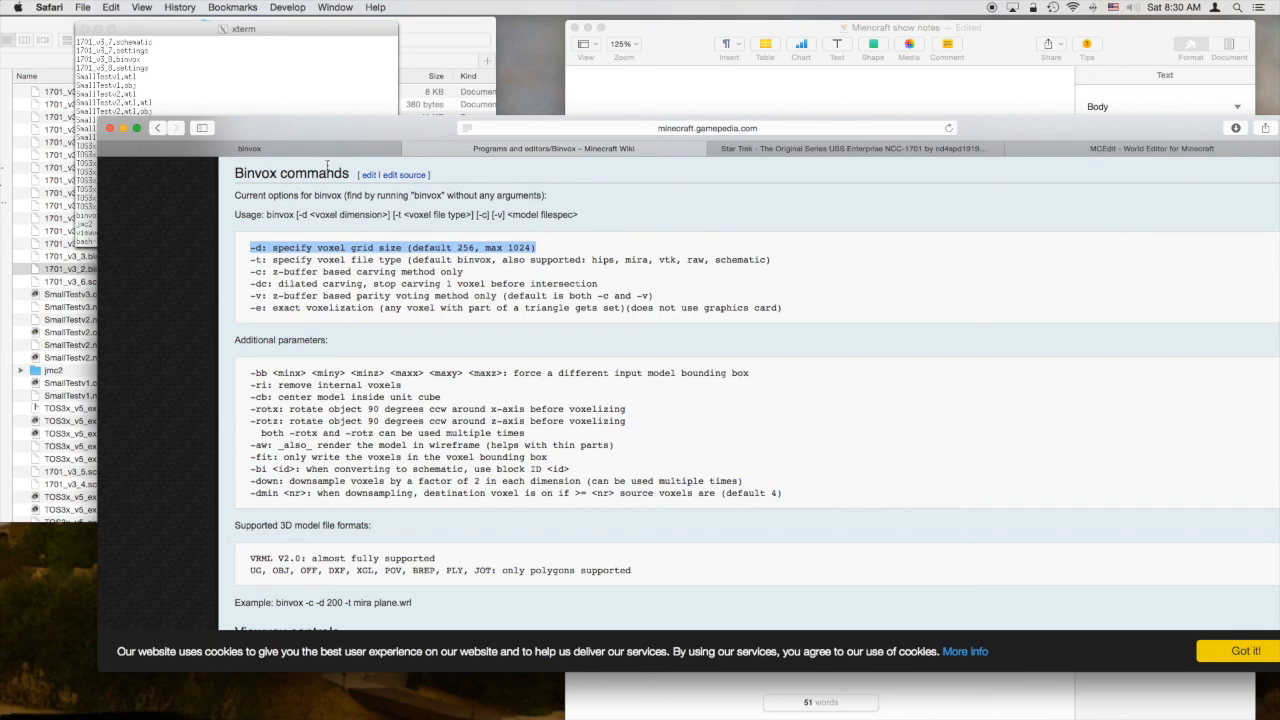
- Highlight the -t option in the xterm command and its voxel file type description, default binvox and schematic format in the wiki
click(164, 27)
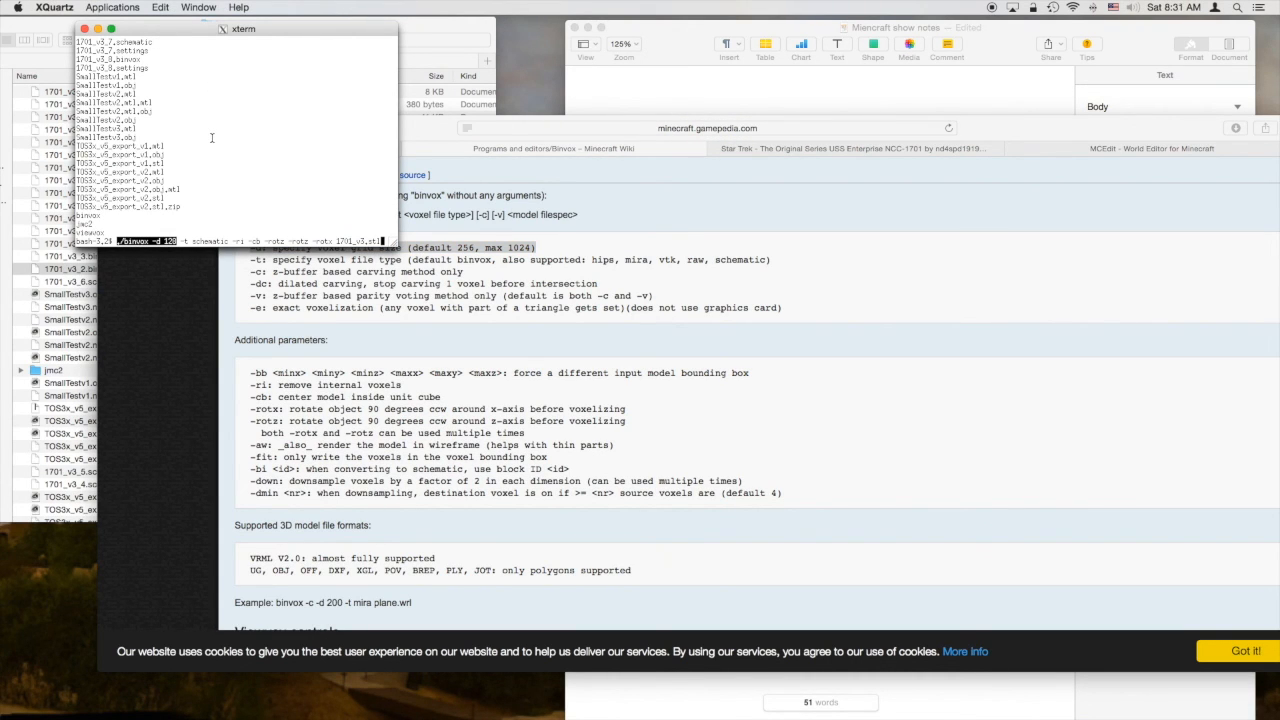
click(190, 244)
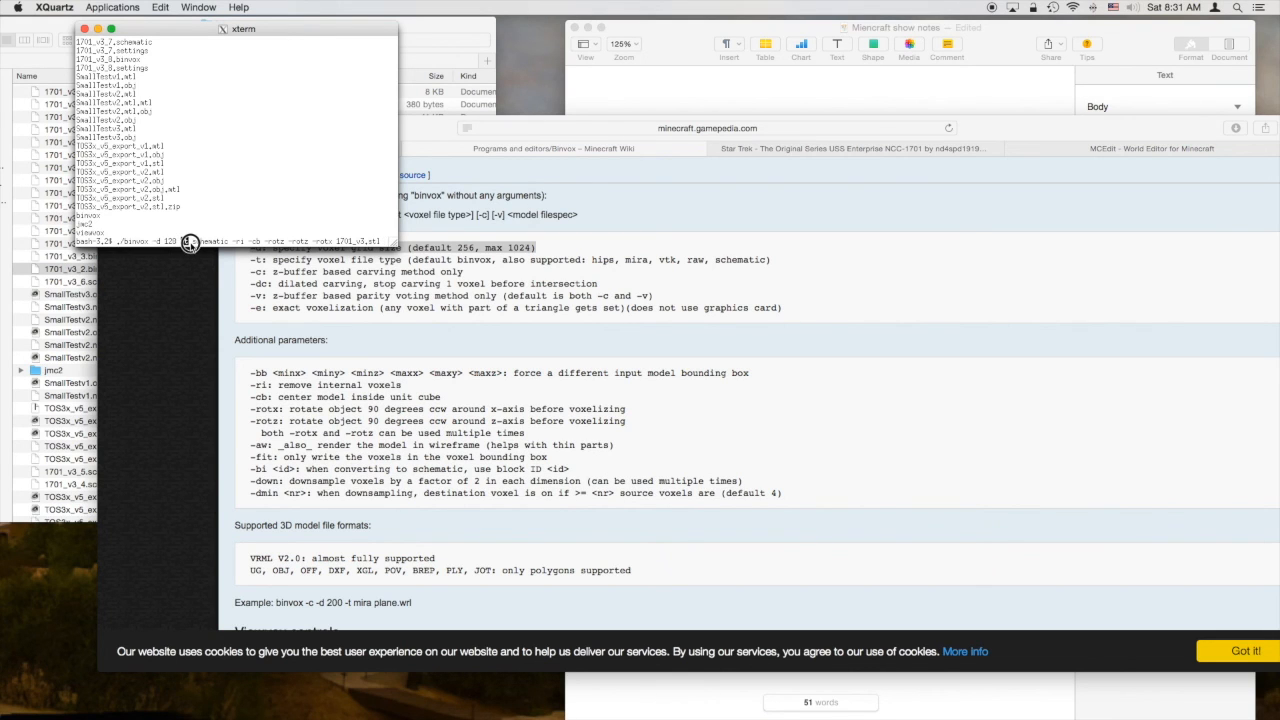
click(263, 264)
drag(252, 260, 410, 261)
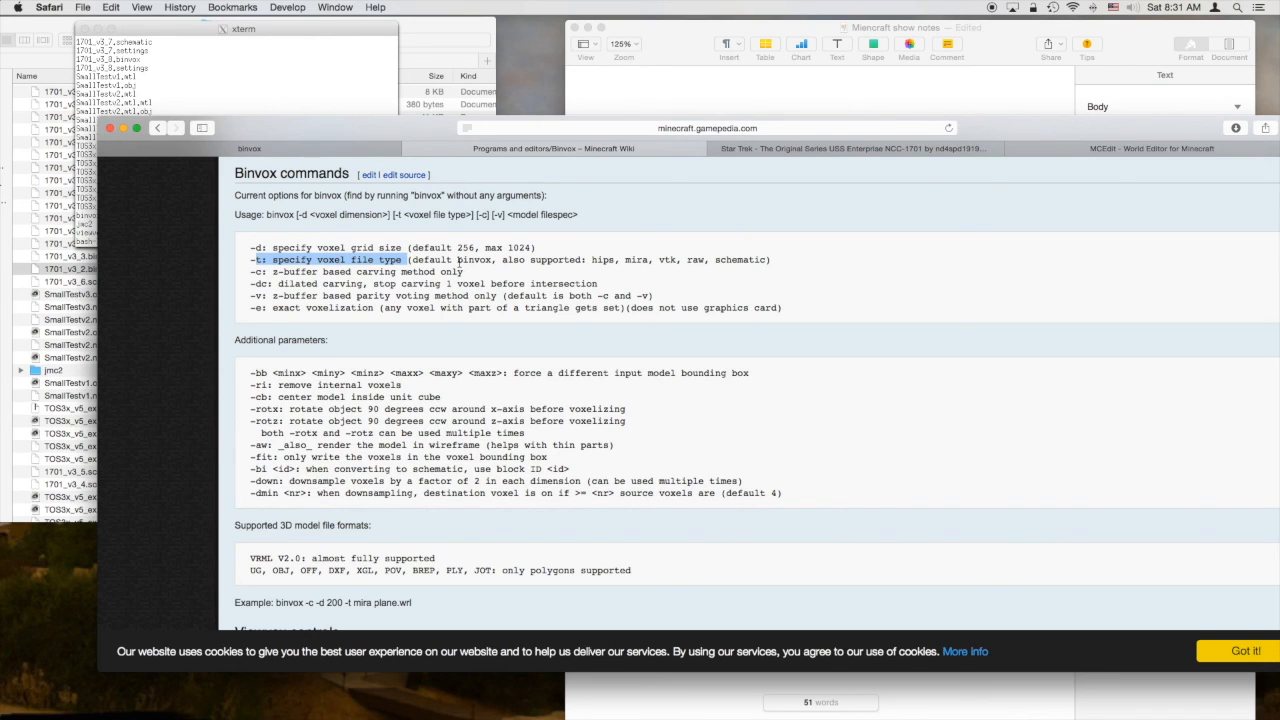
double_click(470, 260)
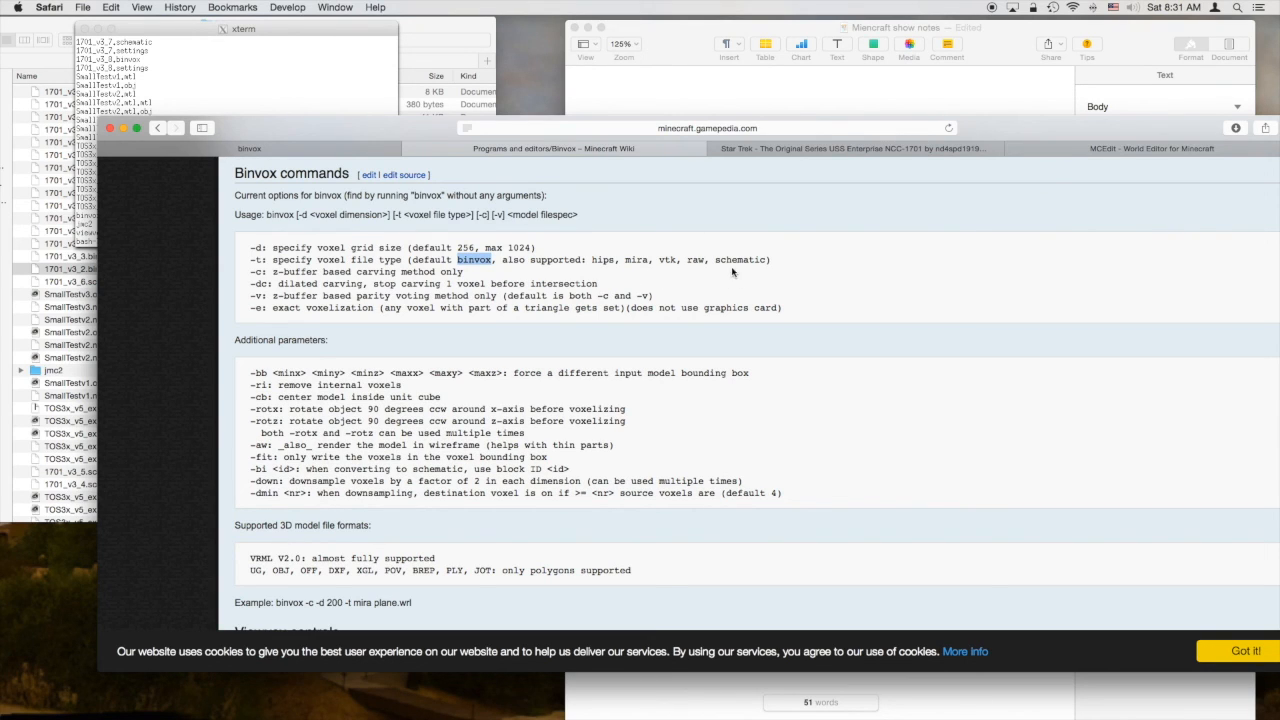
drag(715, 259, 766, 261)
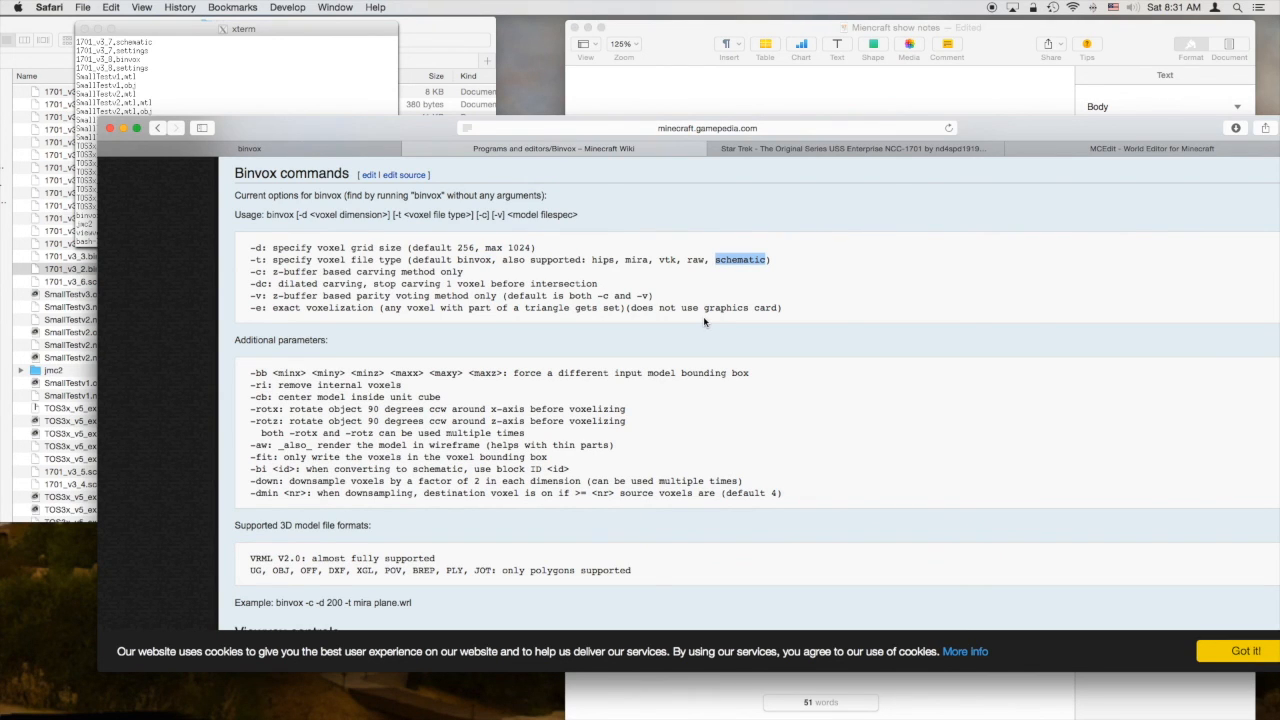
- Highlight -ri in the xterm command and the matching "remove internal voxels" description in the wiki
drag(234, 241, 245, 241)
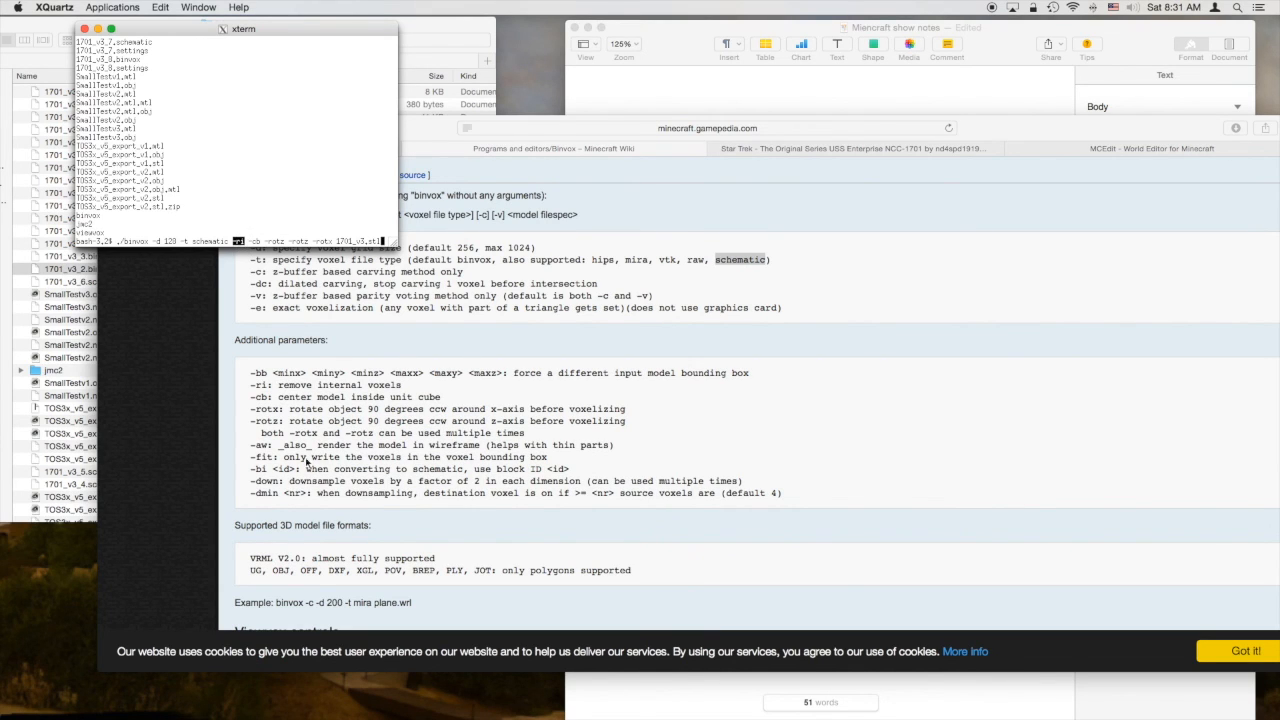
click(308, 461)
drag(250, 385, 405, 387)
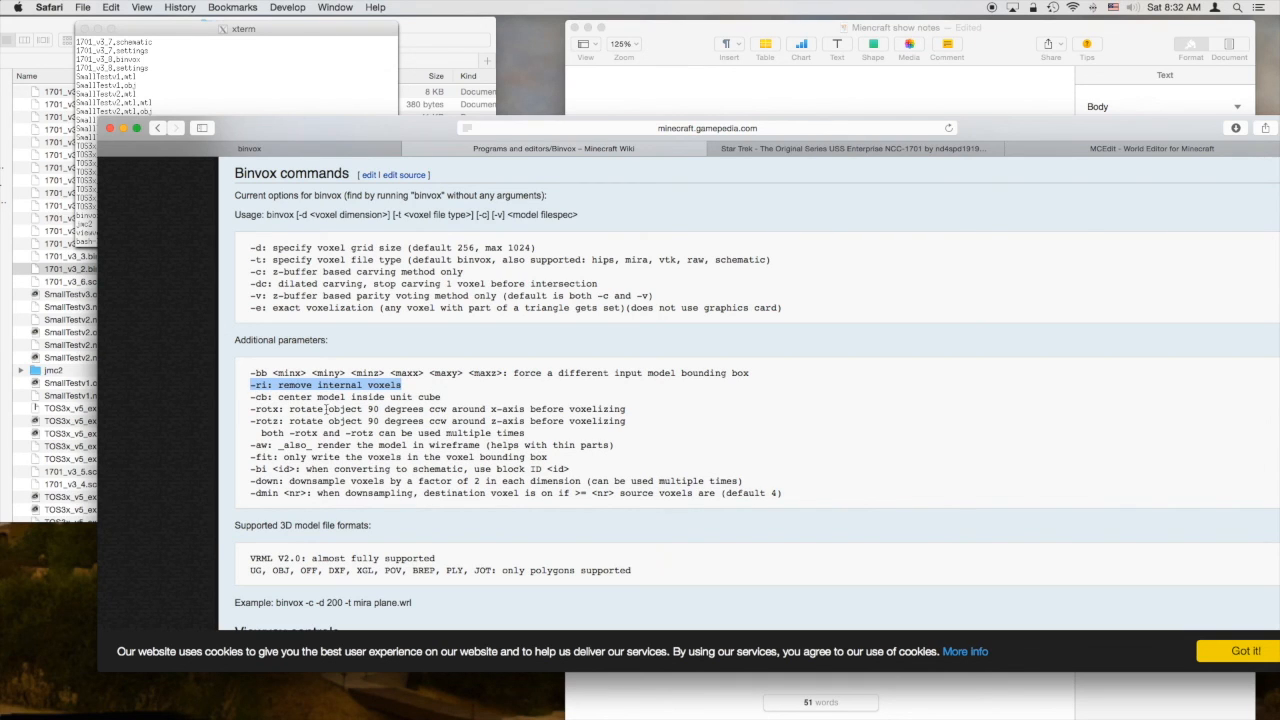
- Highlight -cb in the xterm command and its "center model inside unit cube" description in the wiki
click(250, 242)
drag(250, 242, 261, 241)
click(249, 397)
drag(249, 397, 457, 403)
click(457, 403)
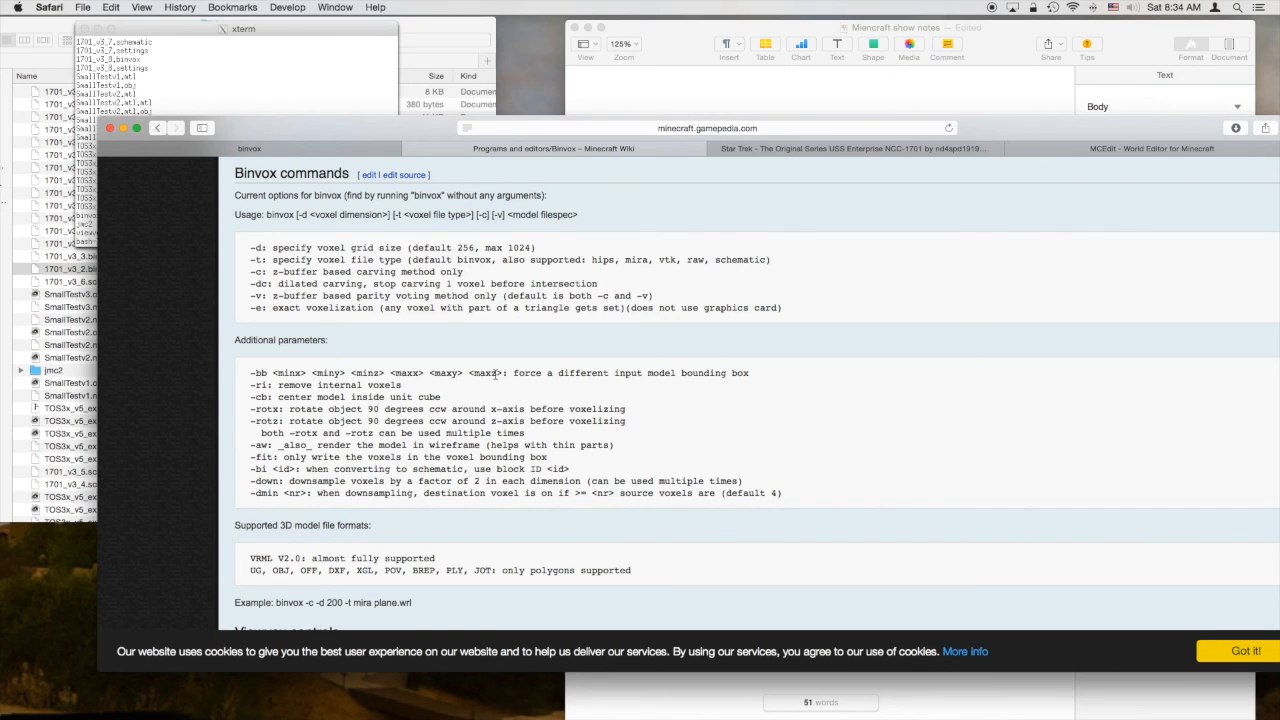
- Highlight the -rotz and -rotx rotation options and the 1701_v3.stl file name in the xterm command
click(283, 94)
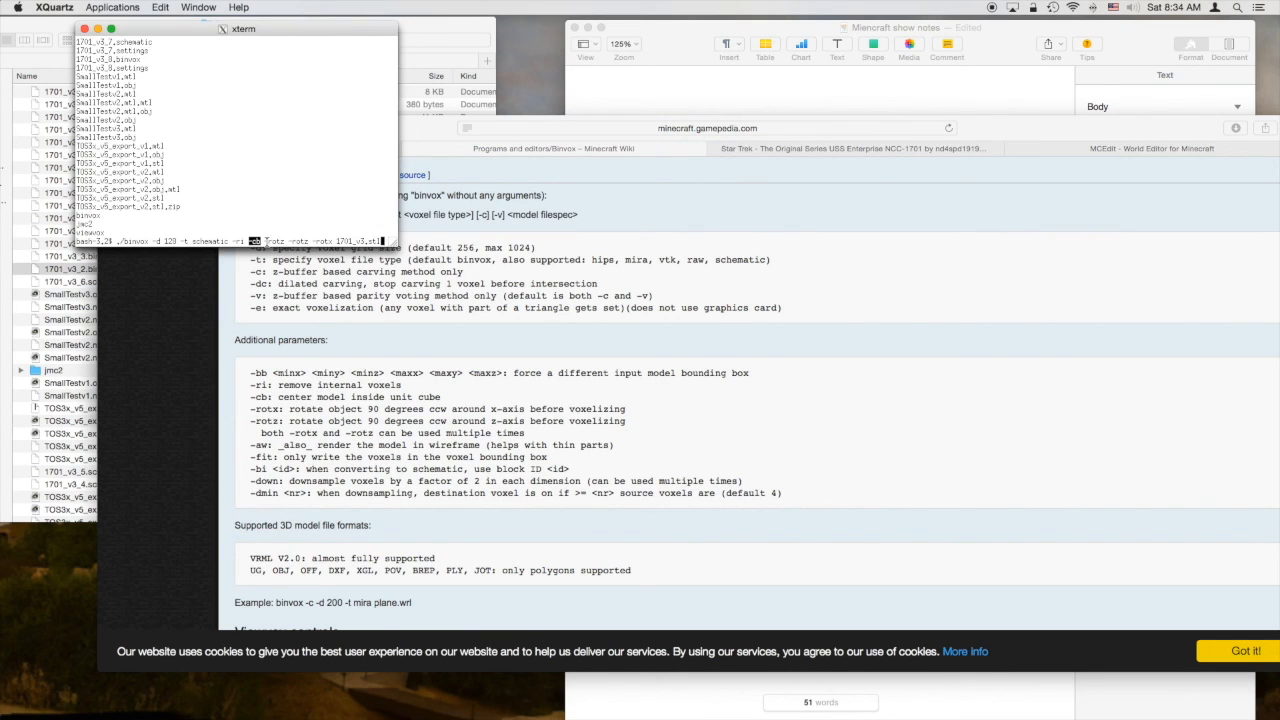
drag(279, 242, 335, 244)
drag(337, 242, 383, 242)
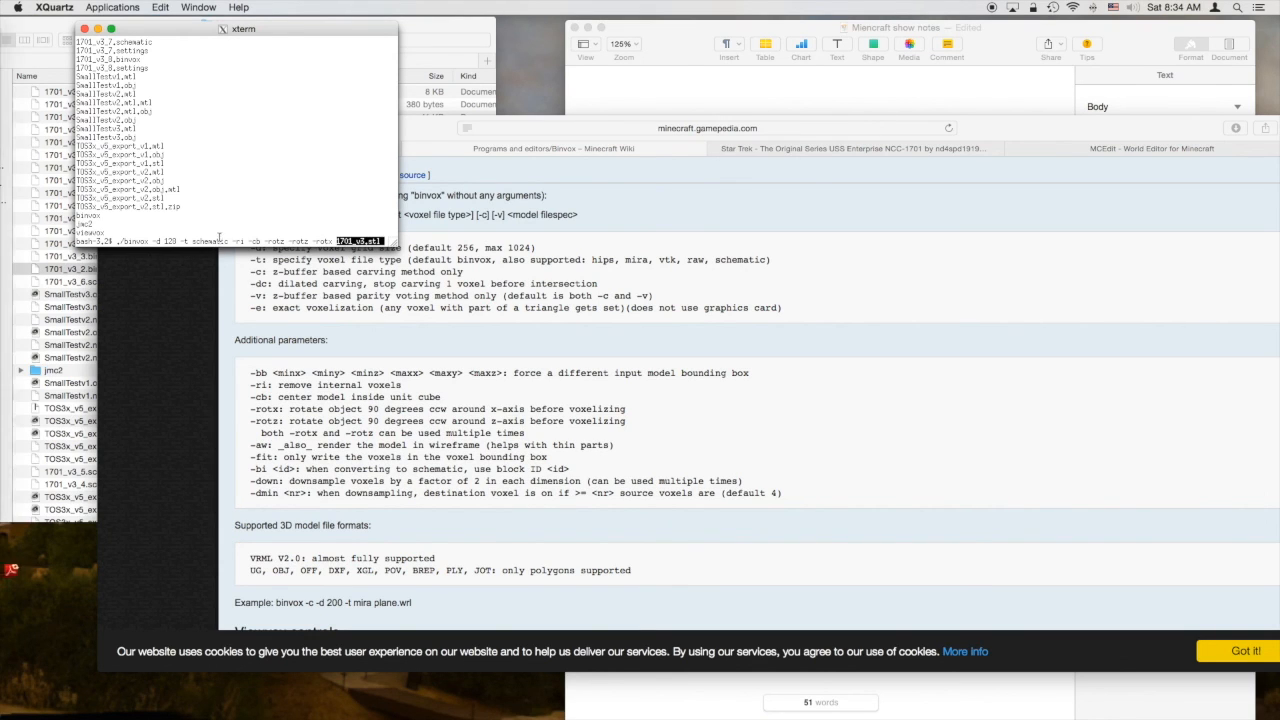
- Convert the model to a binvox file by running ./binvox -d 128 -ri -cb -rotz -rotz -rotx 1701_v3.stl in xterm
key(Down)
key(Up)
key(Down)
key(Up)
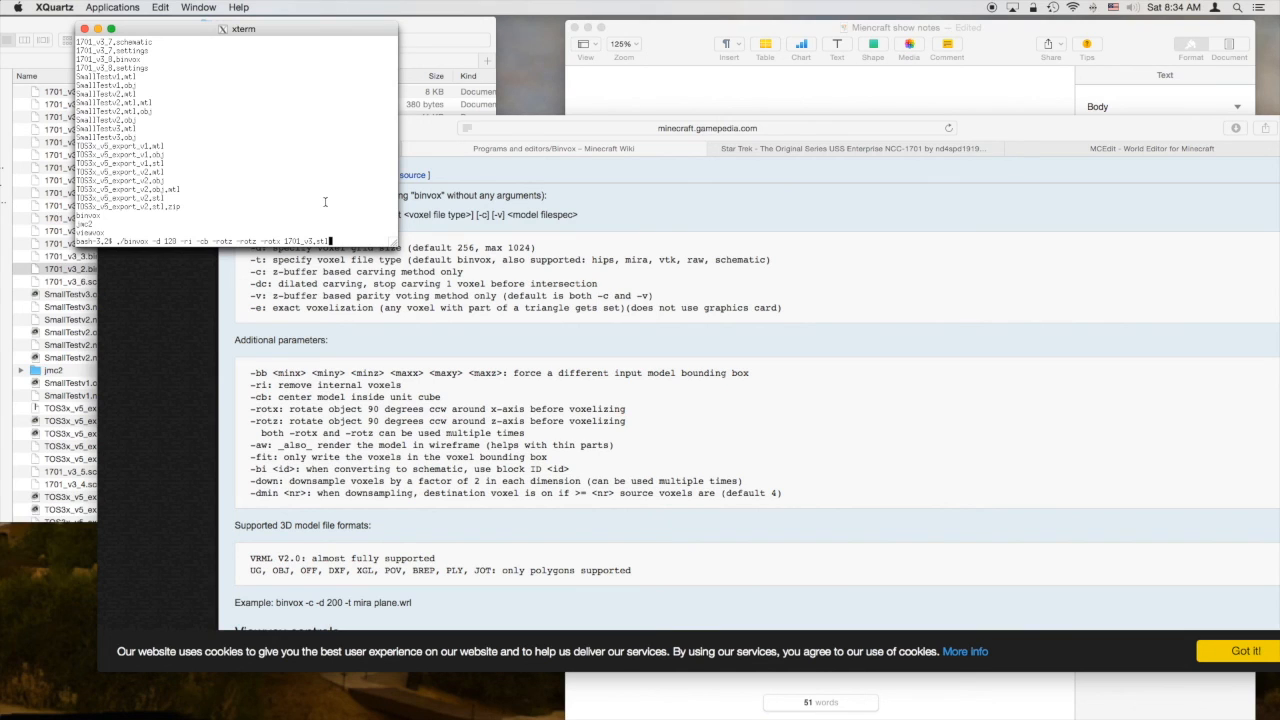
key(Return)
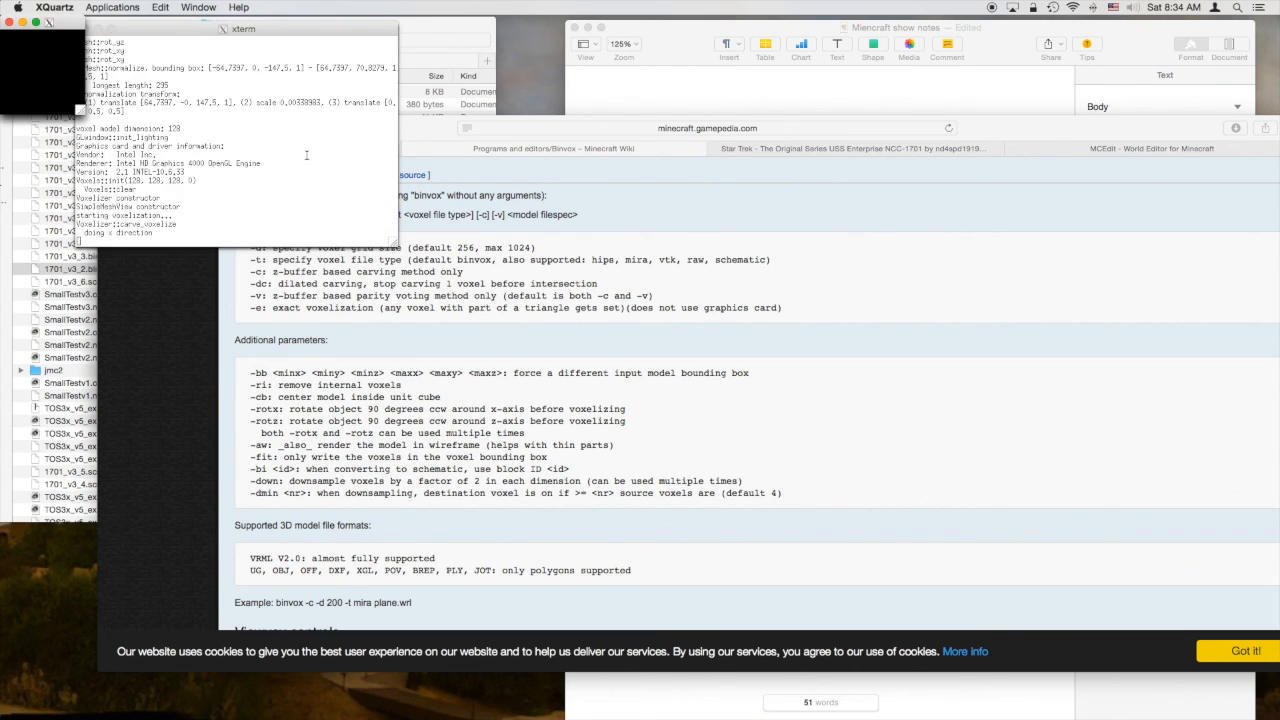
- Move the xterm and binvox preview windows apart to watch the voxelization and its output
drag(159, 28, 193, 25)
drag(54, 26, 462, 196)
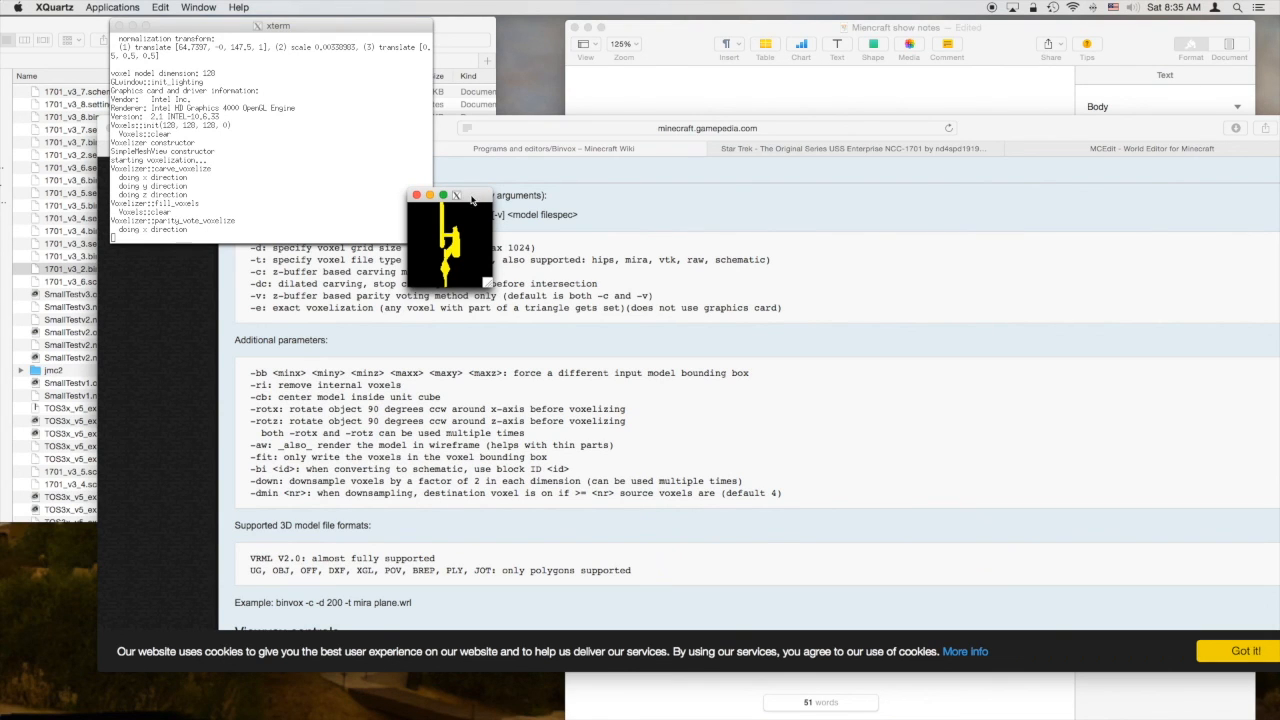
click(127, 215)
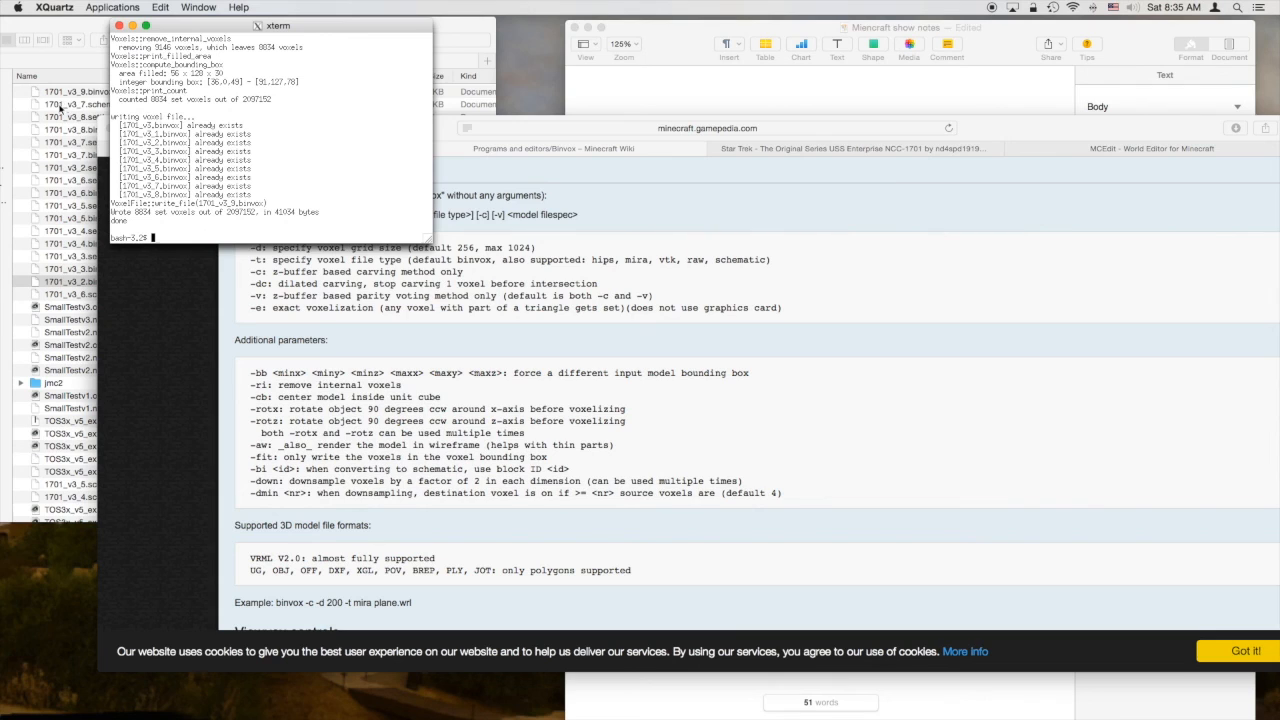
- Select the 1701_v3_9.binvox file in the Finder 3d folder and move the Finder window lower on the desktop
click(63, 93)
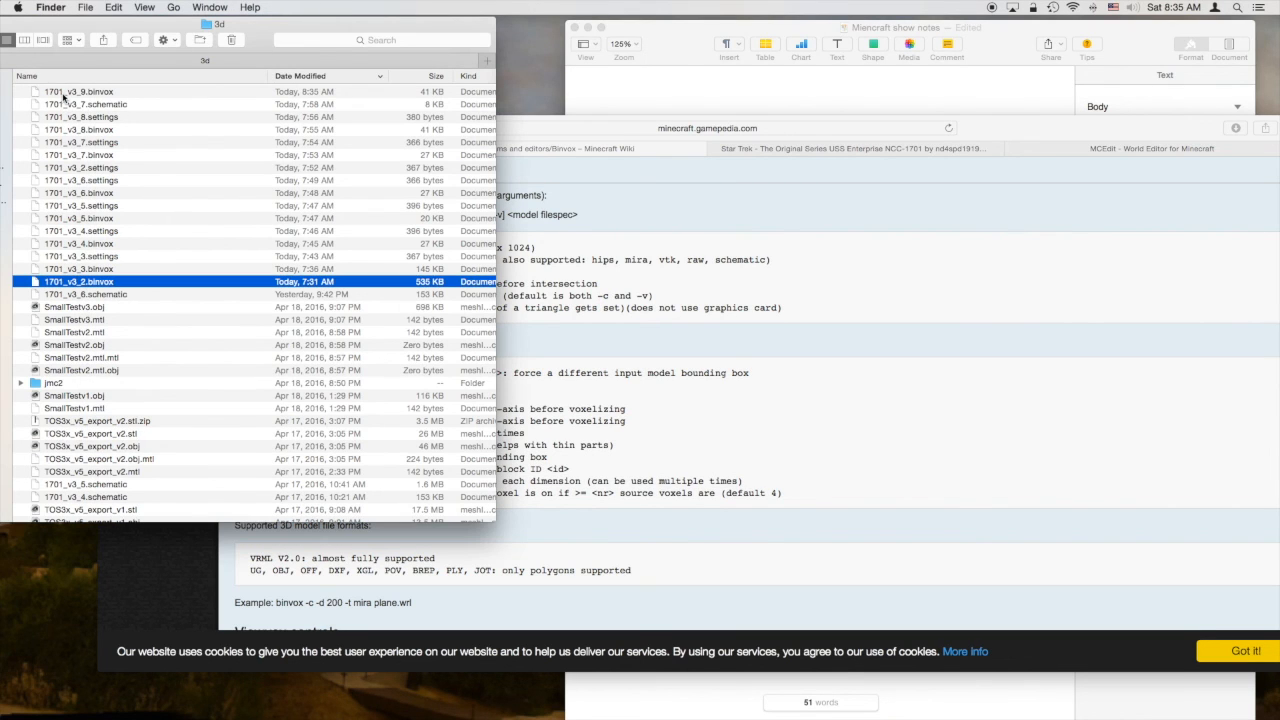
click(65, 92)
click(285, 23)
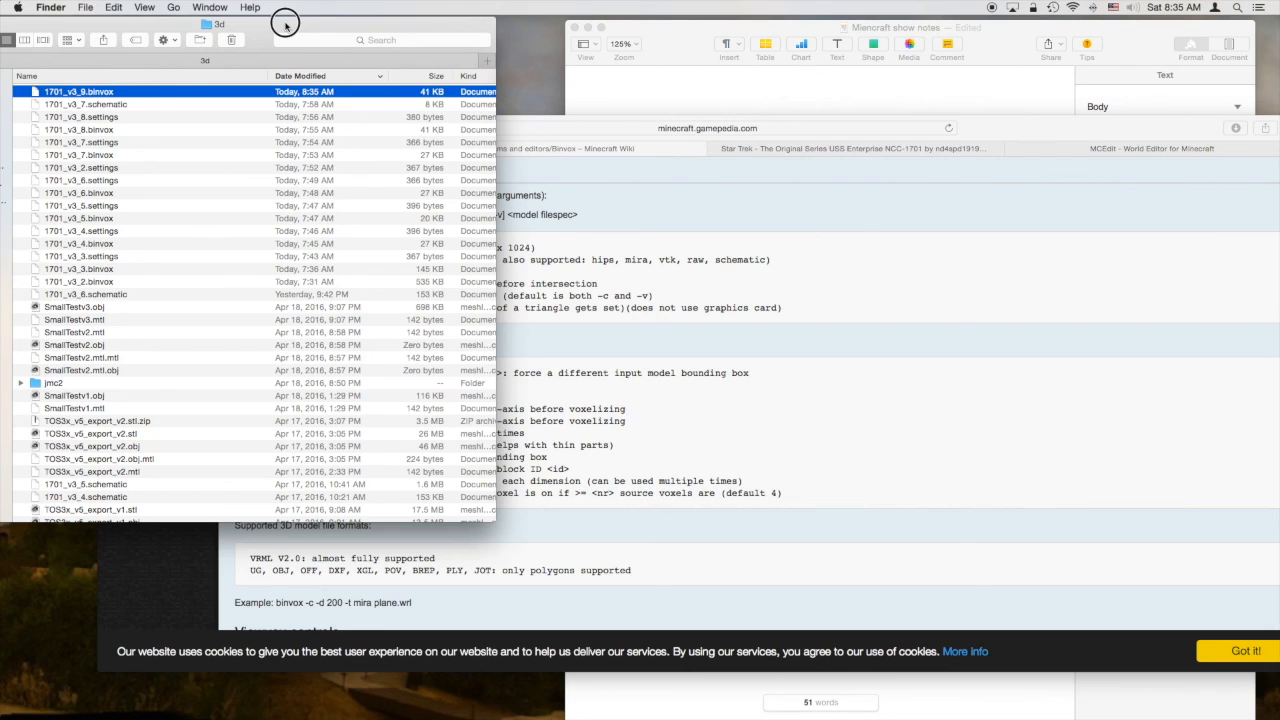
drag(259, 40, 257, 107)
- Open the converted model in the voxel viewer by running ./viewvox 1701_v3_9.binvox in xterm
click(257, 107)
key(Up)
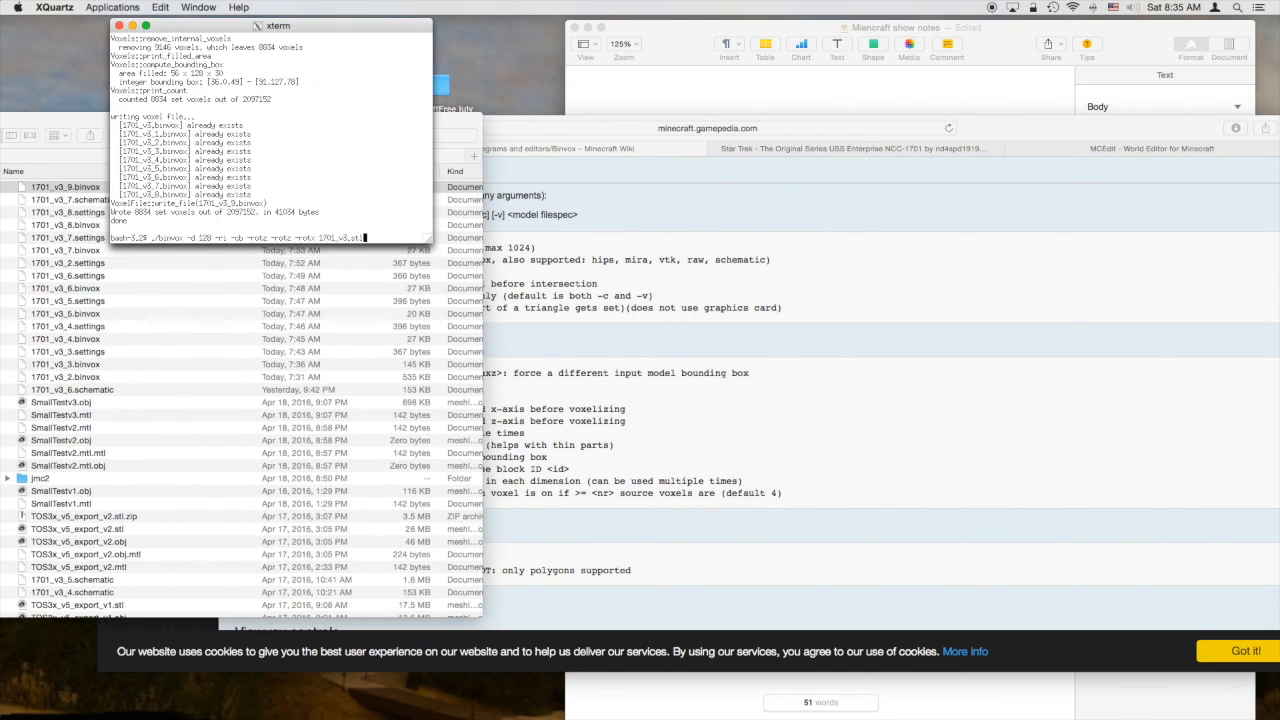
key(Up)
key(Up)
key(Up)
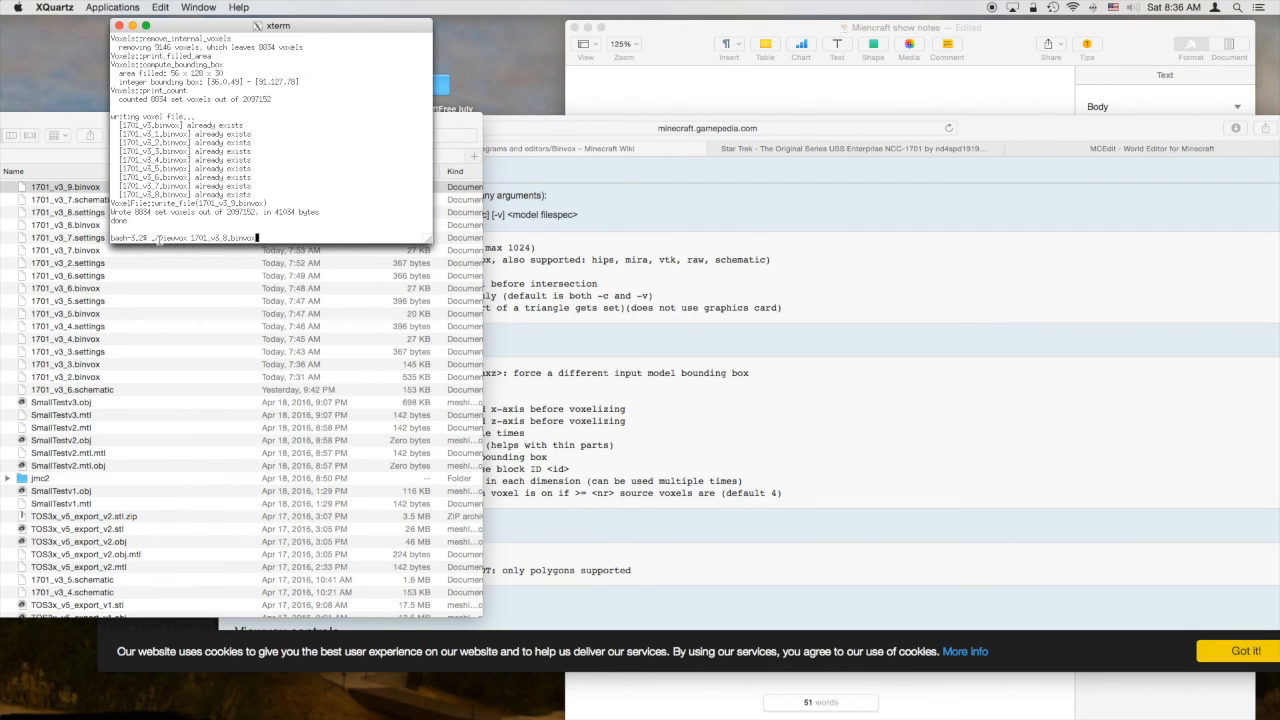
drag(155, 238, 190, 238)
click(228, 238)
key(BackSpace)
text(9)
key(Return)
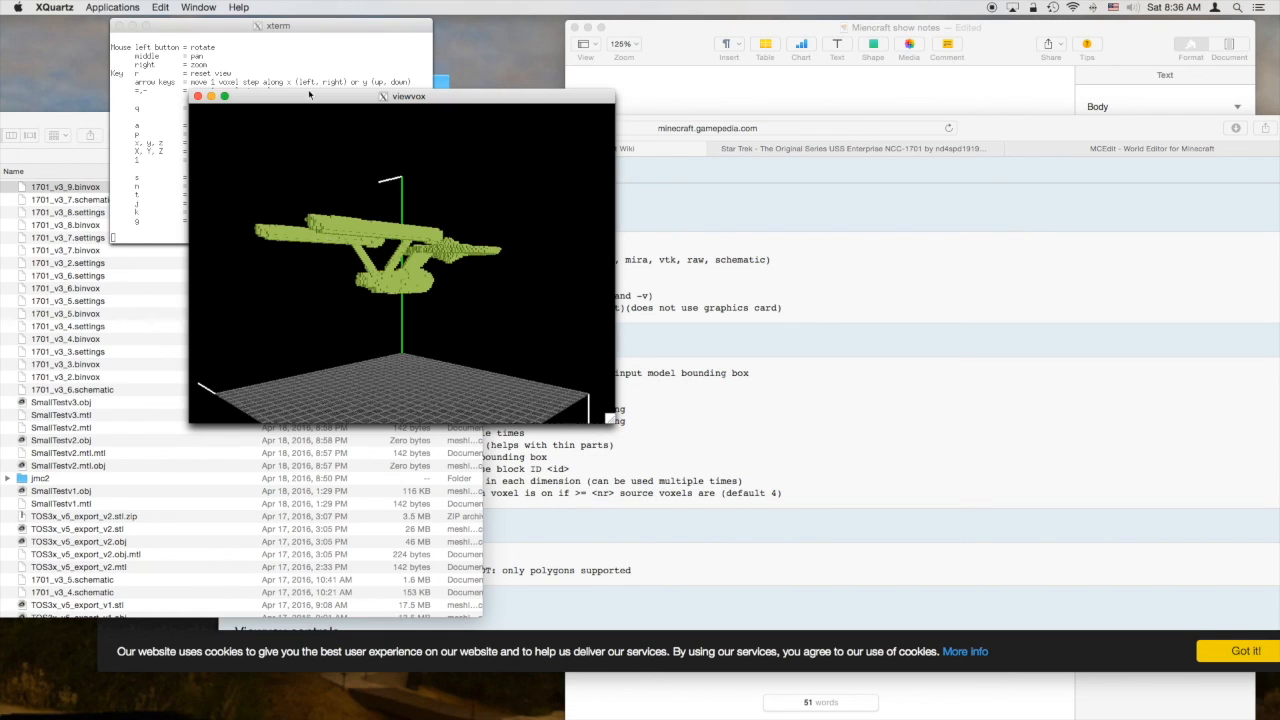
- Move xterm clear of the viewvox window to read its key list, and view the model along the Y, X and Z axes
click(192, 25)
drag(192, 25, 116, 31)
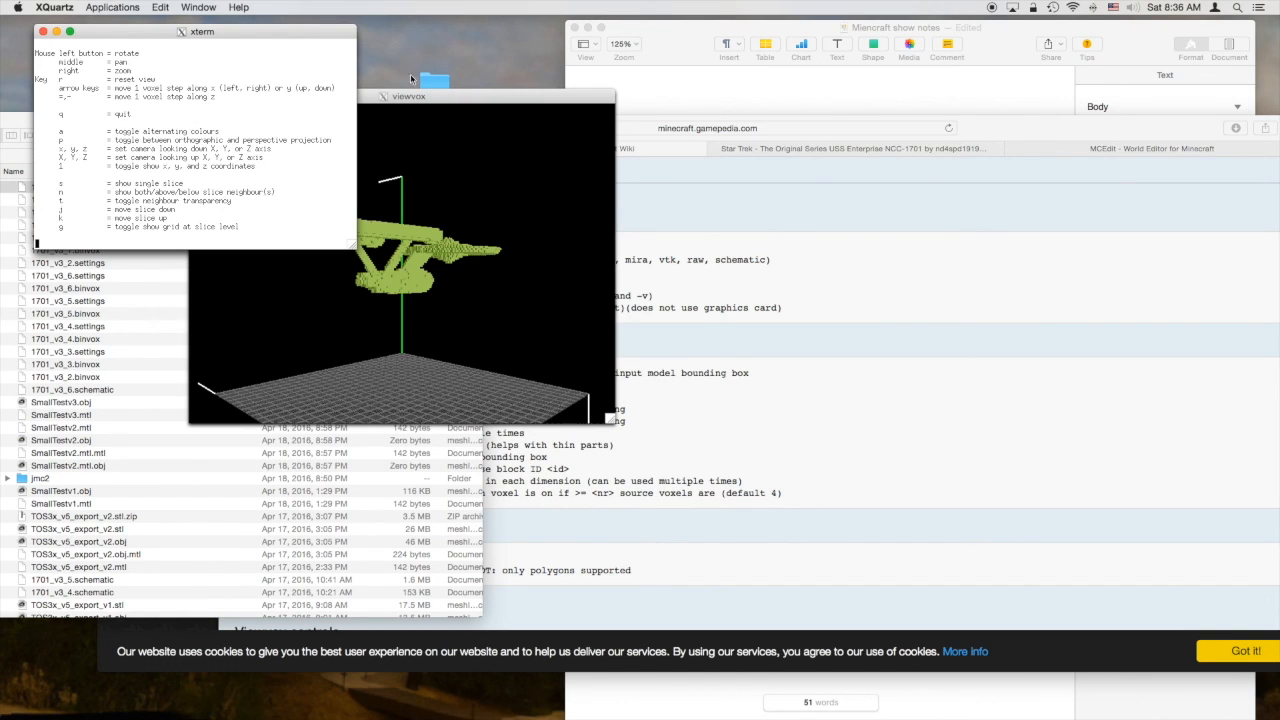
drag(422, 104, 460, 117)
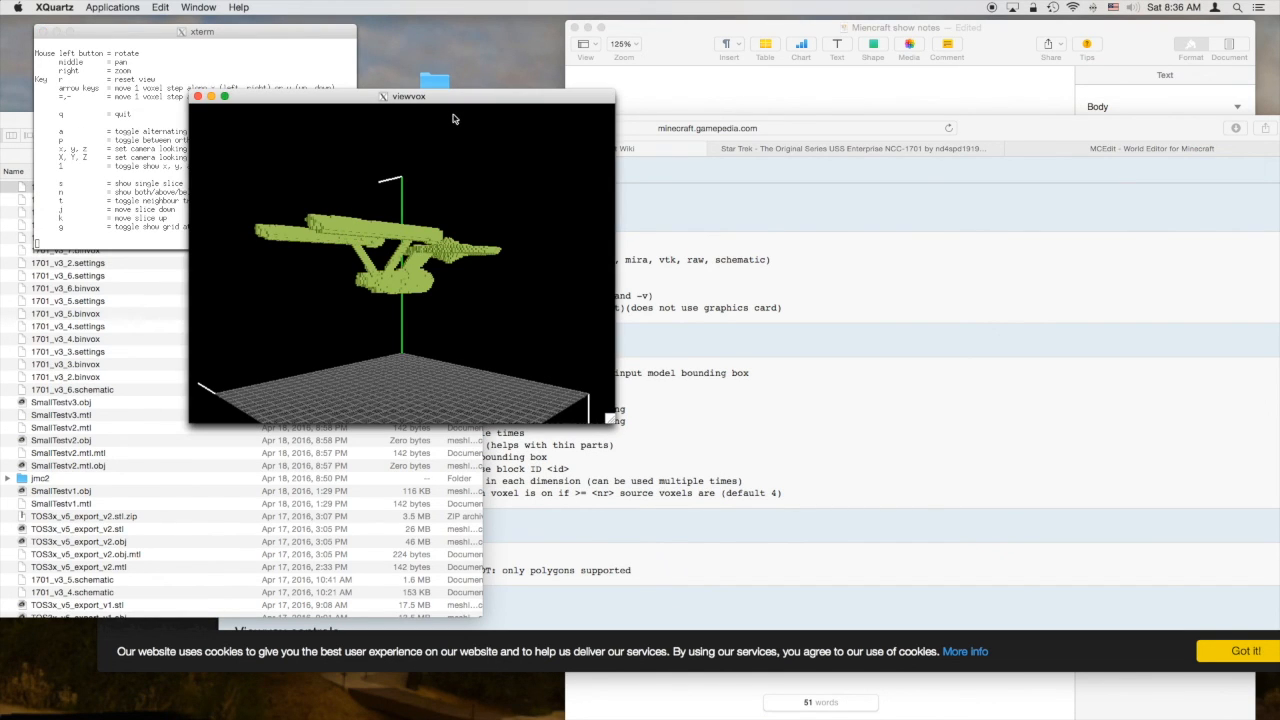
key(y)
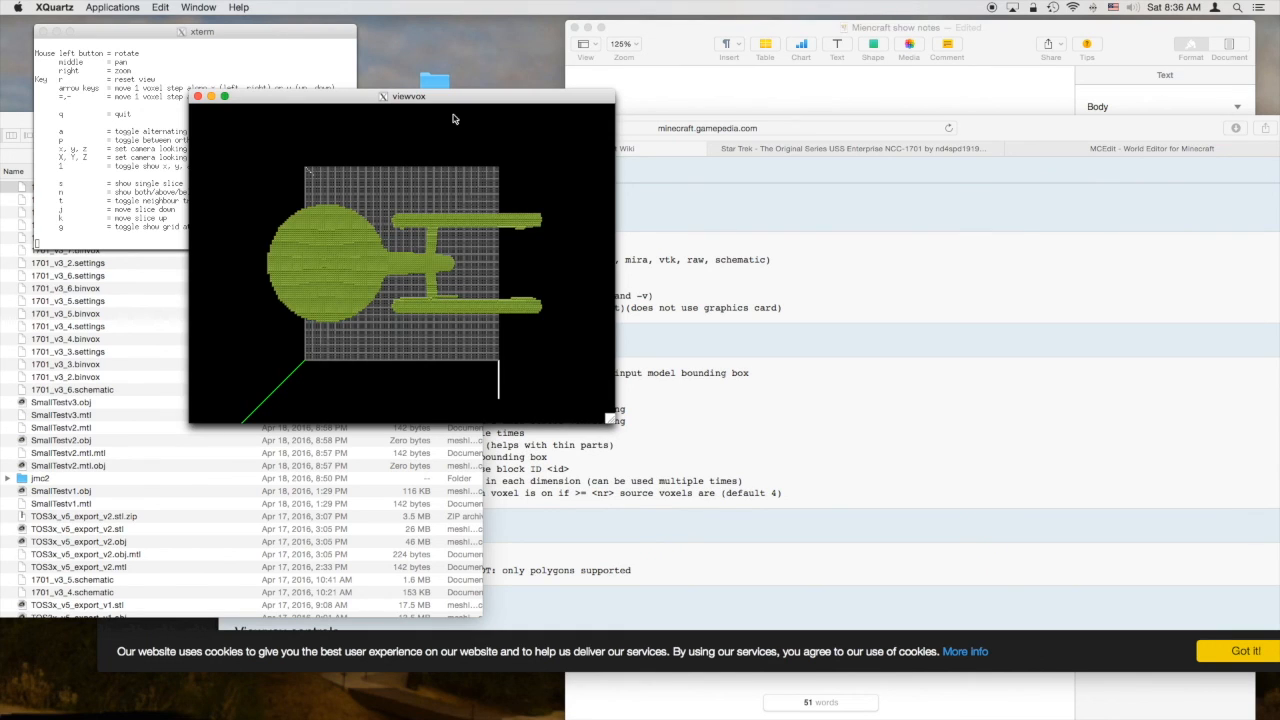
key(x)
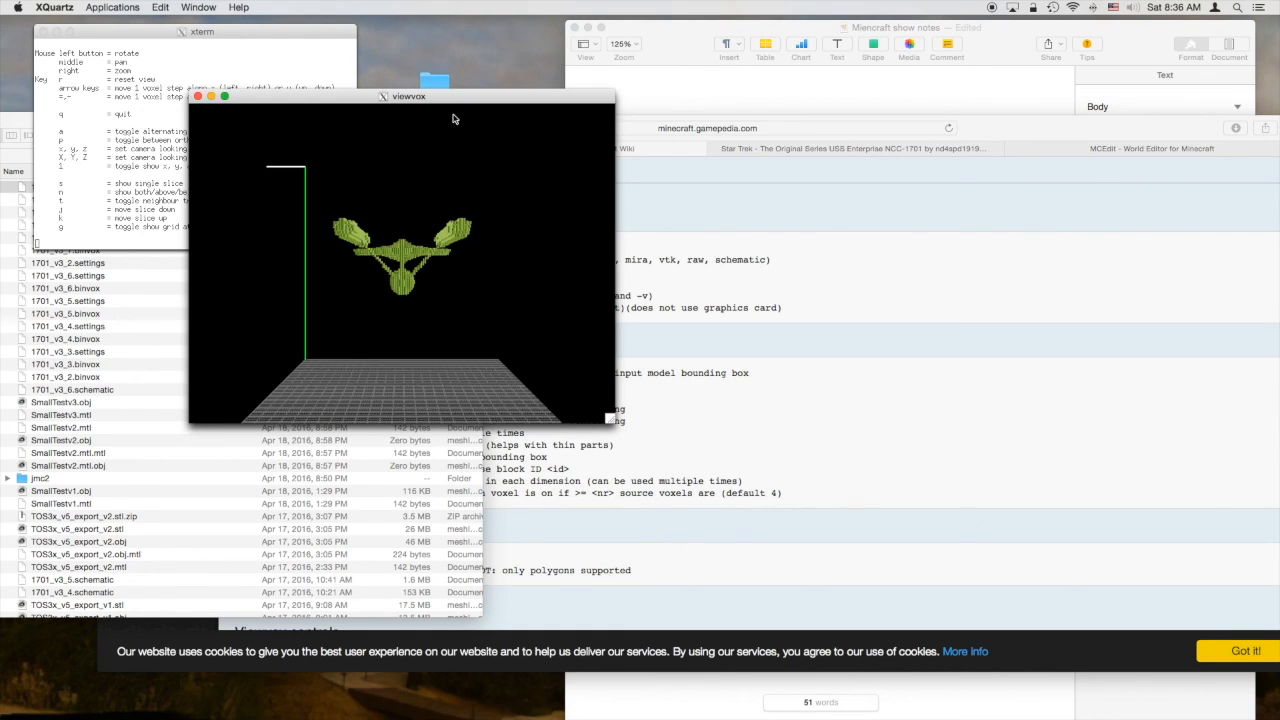
key(z)
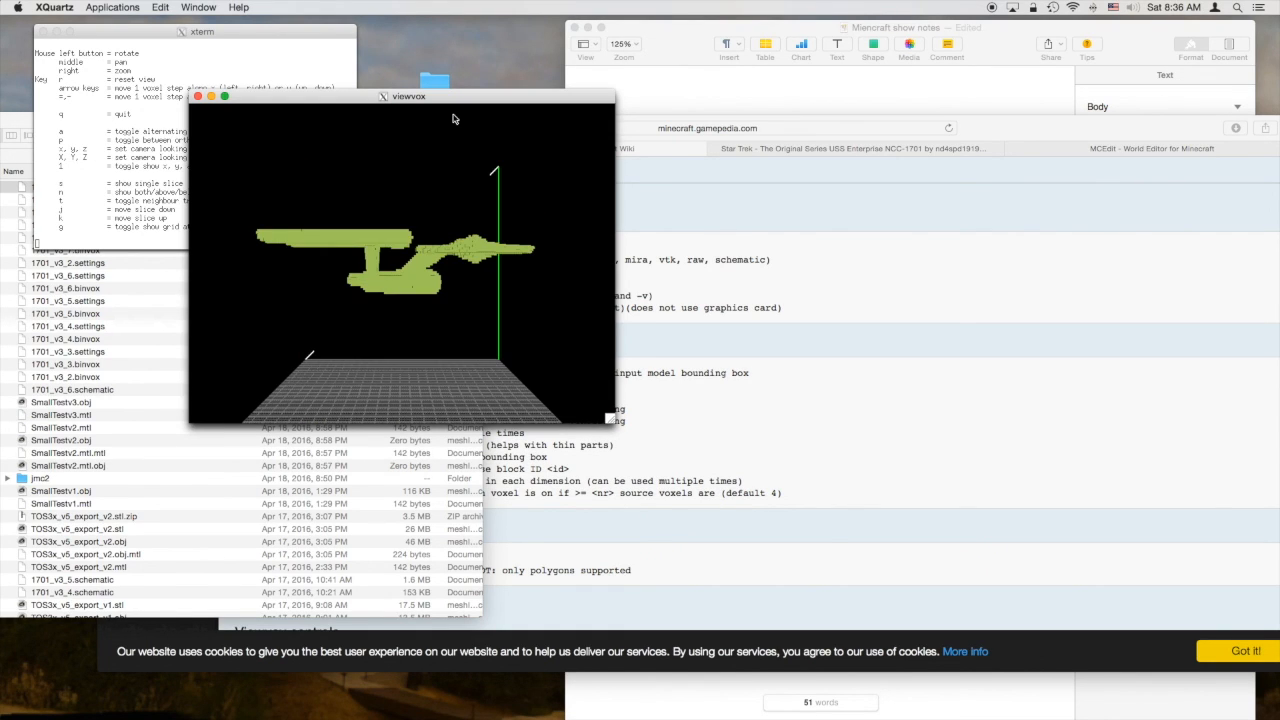
- Step the viewvox view back and forth along the z axis to inspect the ship, and quit the viewer
key(minus)
key(minus)
key(minus)
key(minus)
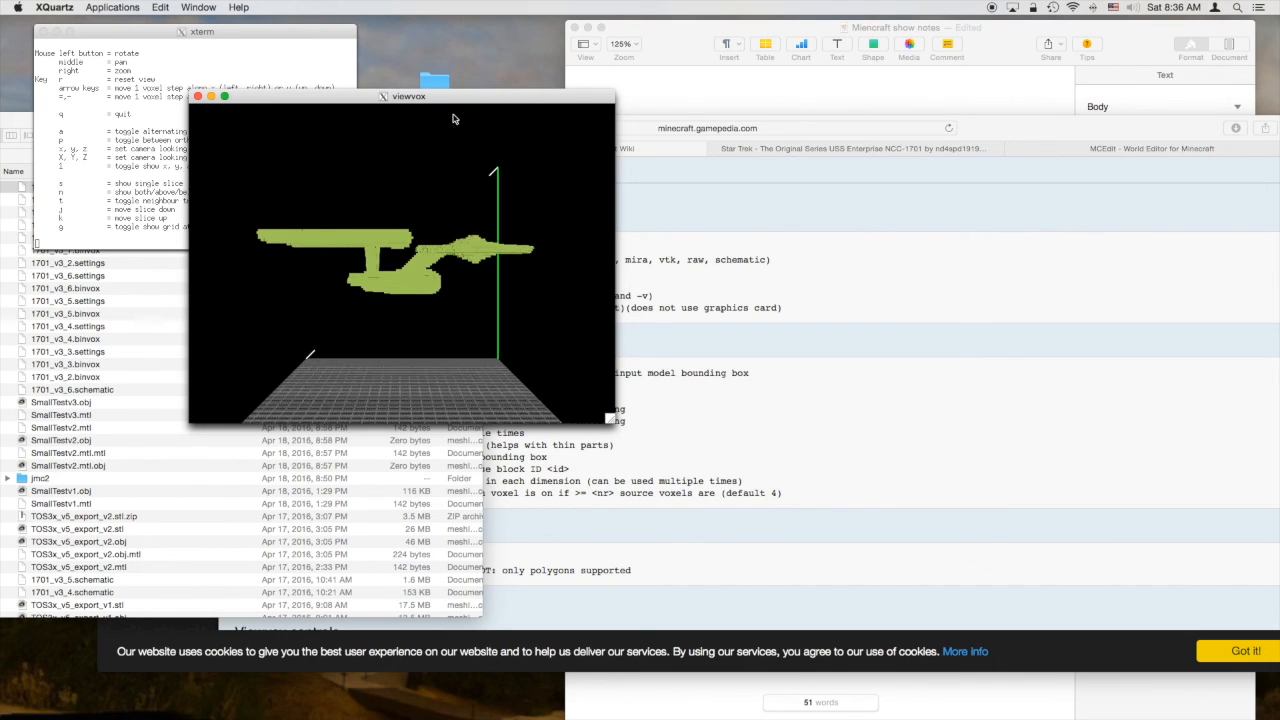
key(equal)
key(equal)
key(equal)
key(equal)
key(equal)
key(equal)
key(equal)
key(equal)
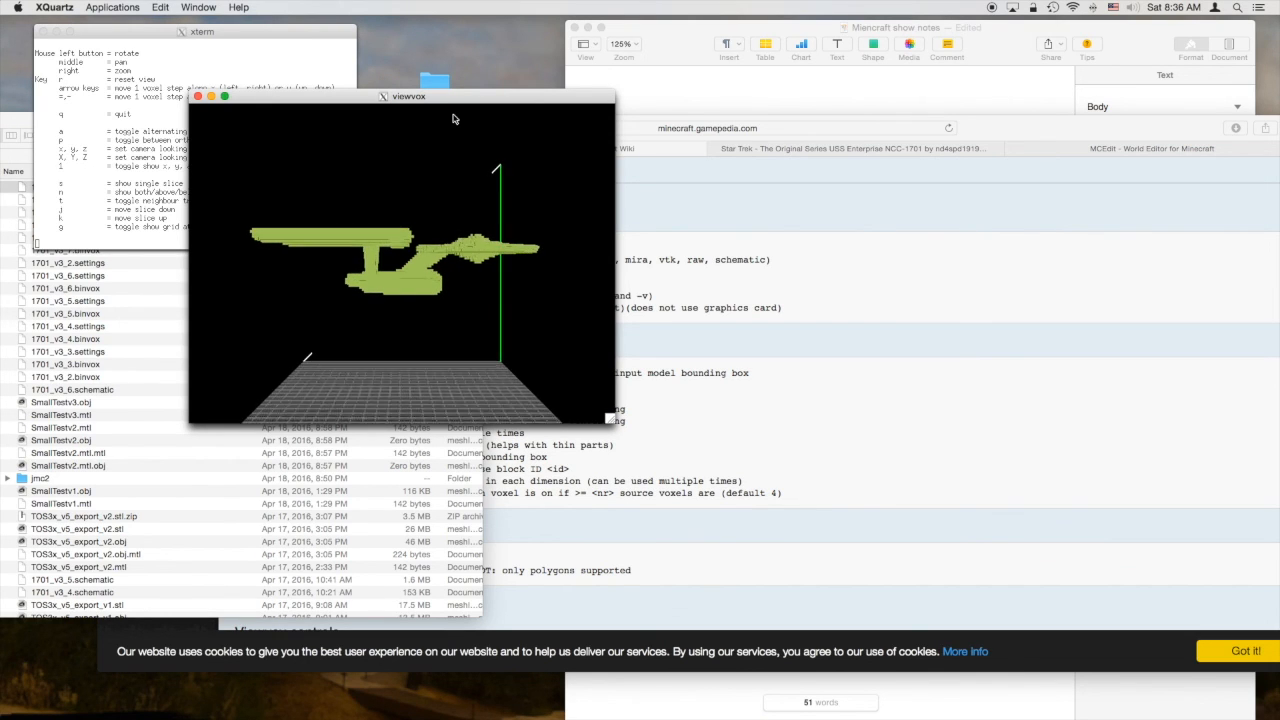
key(equal)
key(equal)
key(equal)
key(equal)
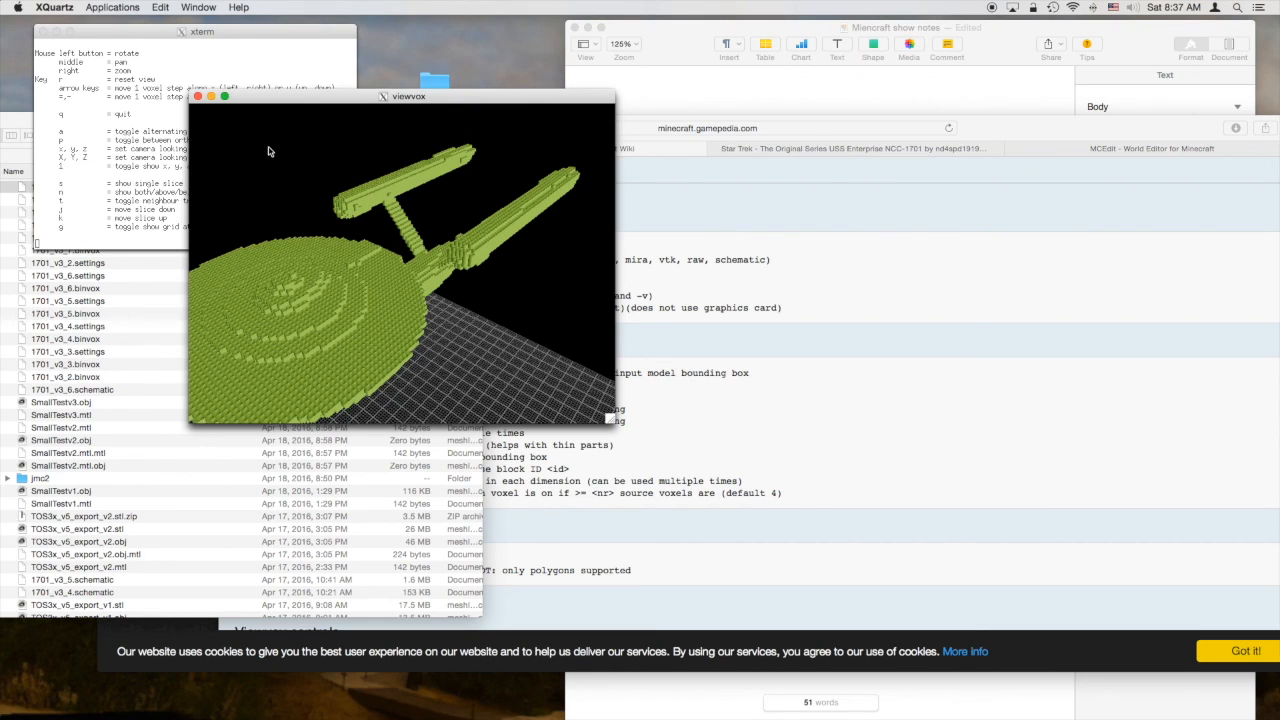
key(q)
- Create a schematic by adding -t schematic to the recalled command: ./binvox -t schematic -d 128 -ri -cb -rotz -rotz -rotx 1701_v3.stl
key(Up)
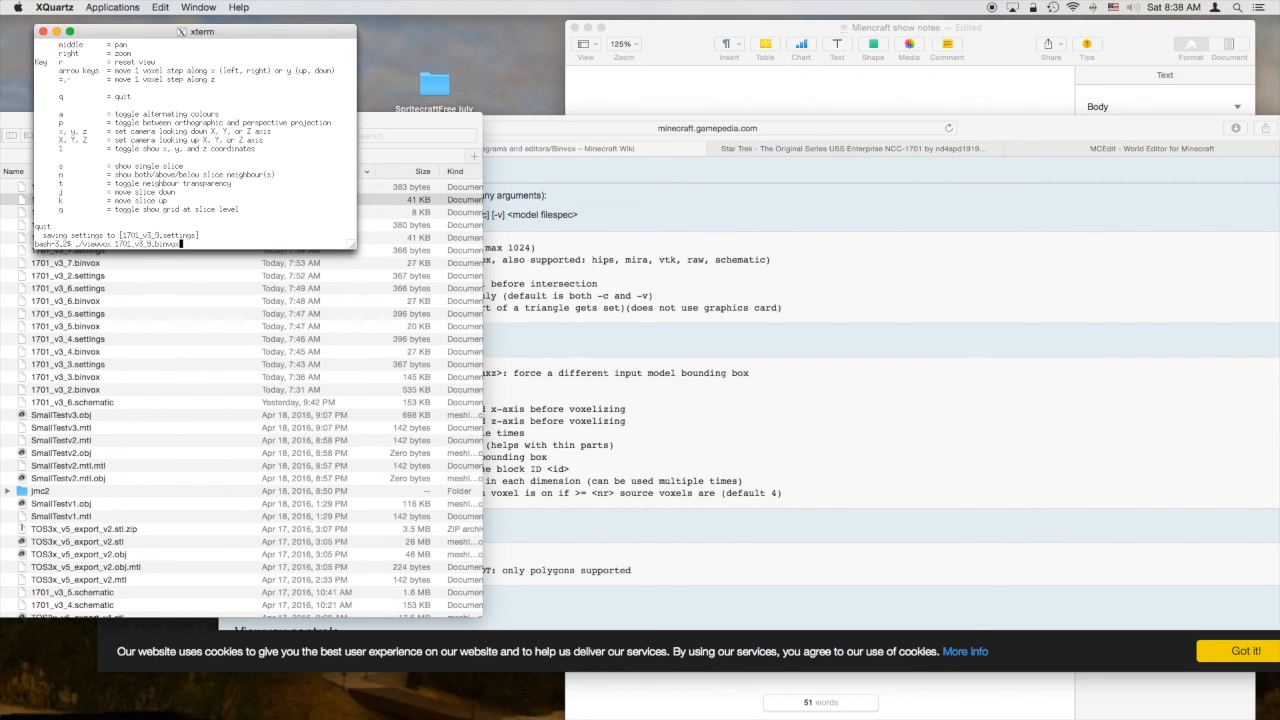
key(Up)
key(Left)
key(Left)
key(Left)
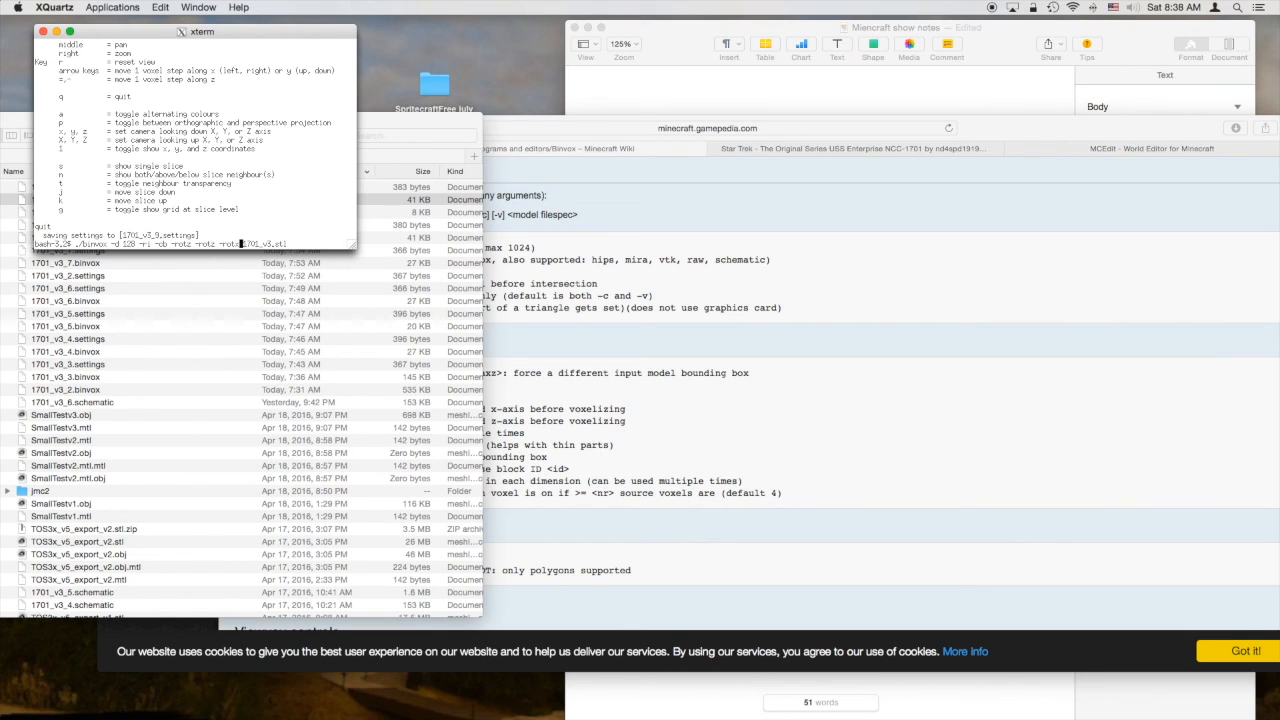
key(Left)
key(Left)
key(Left)
key(Left)
key(Left)
key(Left)
key(Left)
key(Left)
key(Left)
key(Left)
key(Left)
key(Left)
key(Left)
key(Left)
key(Left)
key(Left)
key(Left)
key(Left)
key(Left)
key(Left)
text(-t)
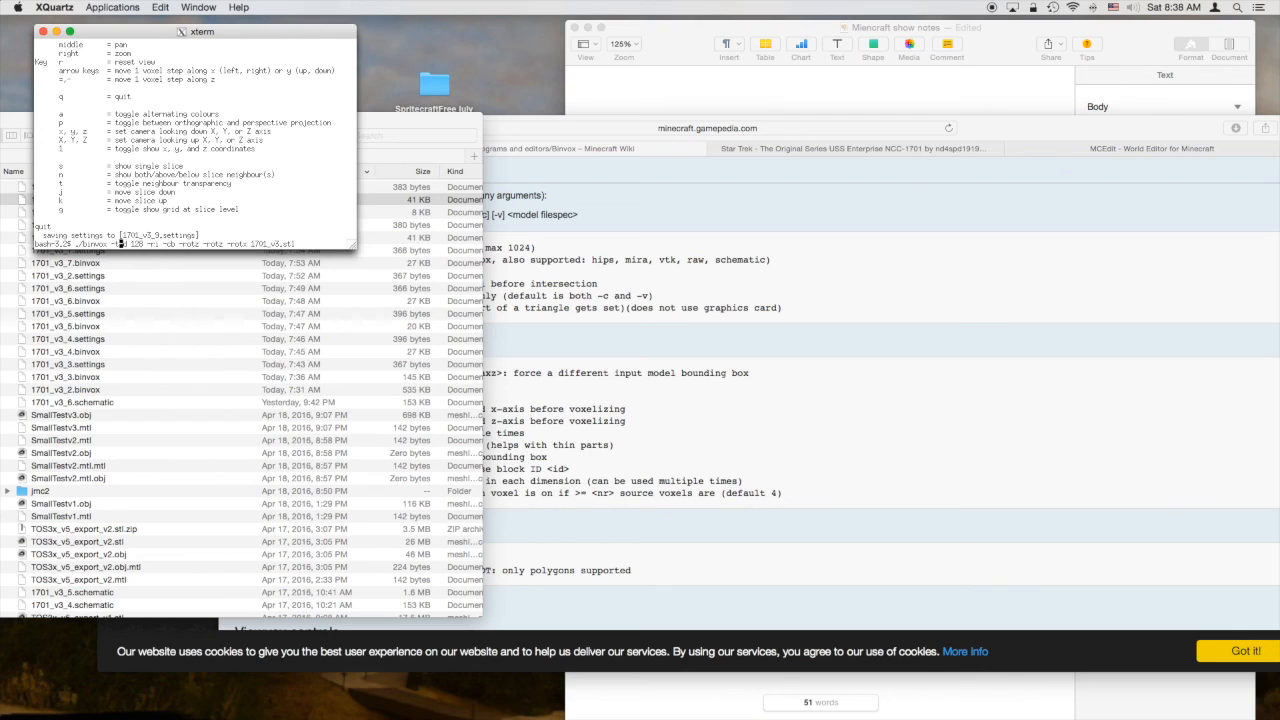
text( schematic -d)
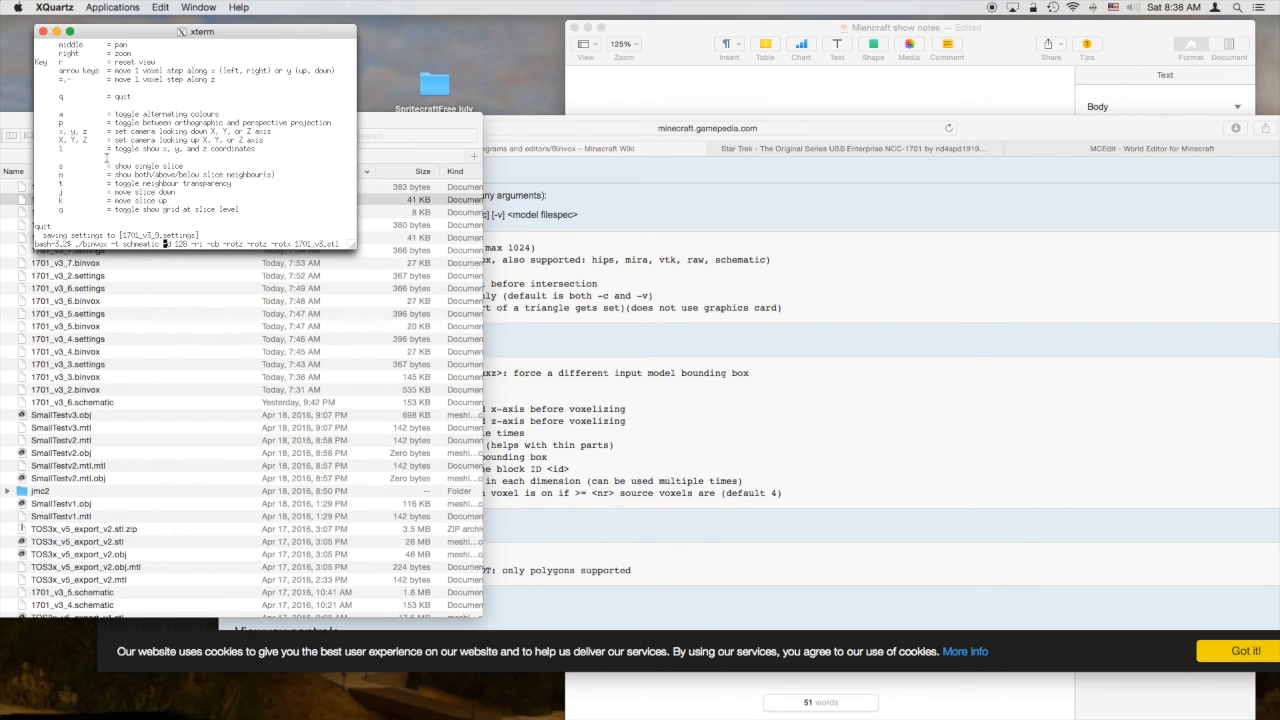
key(Return)
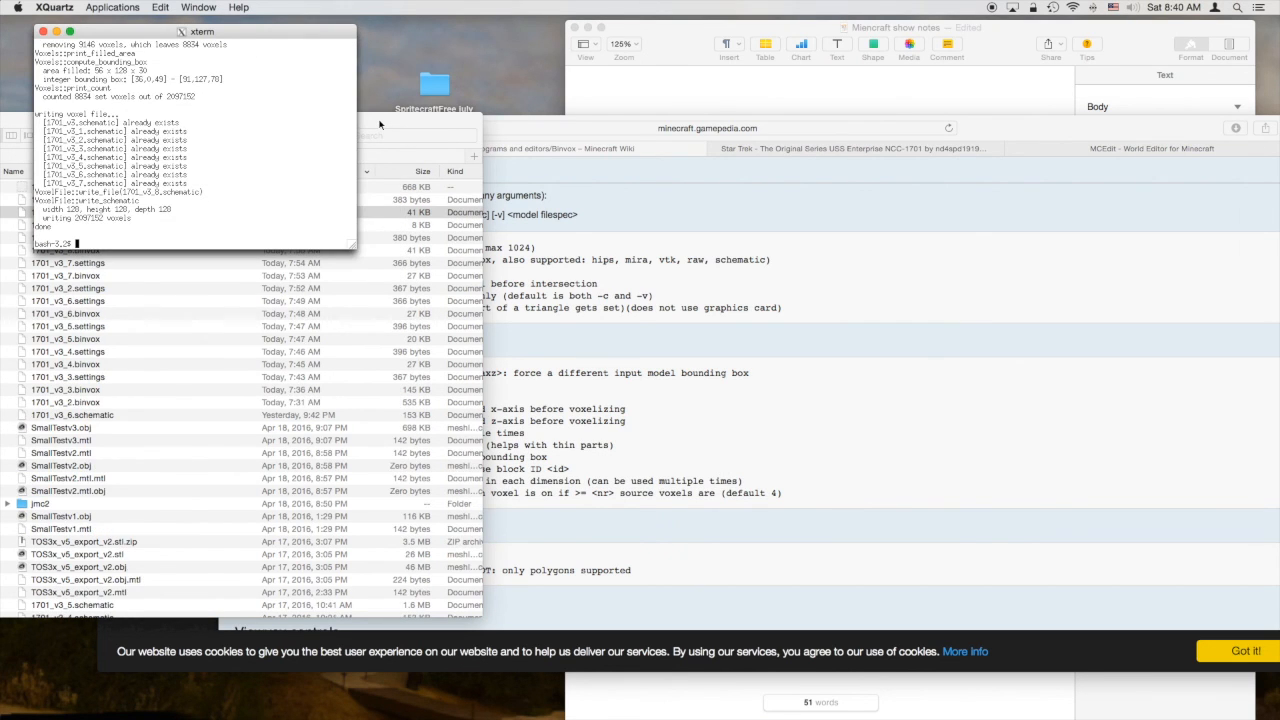
- Select the 1701_v3_8.schematic file in the Finder 3d folder
click(381, 126)
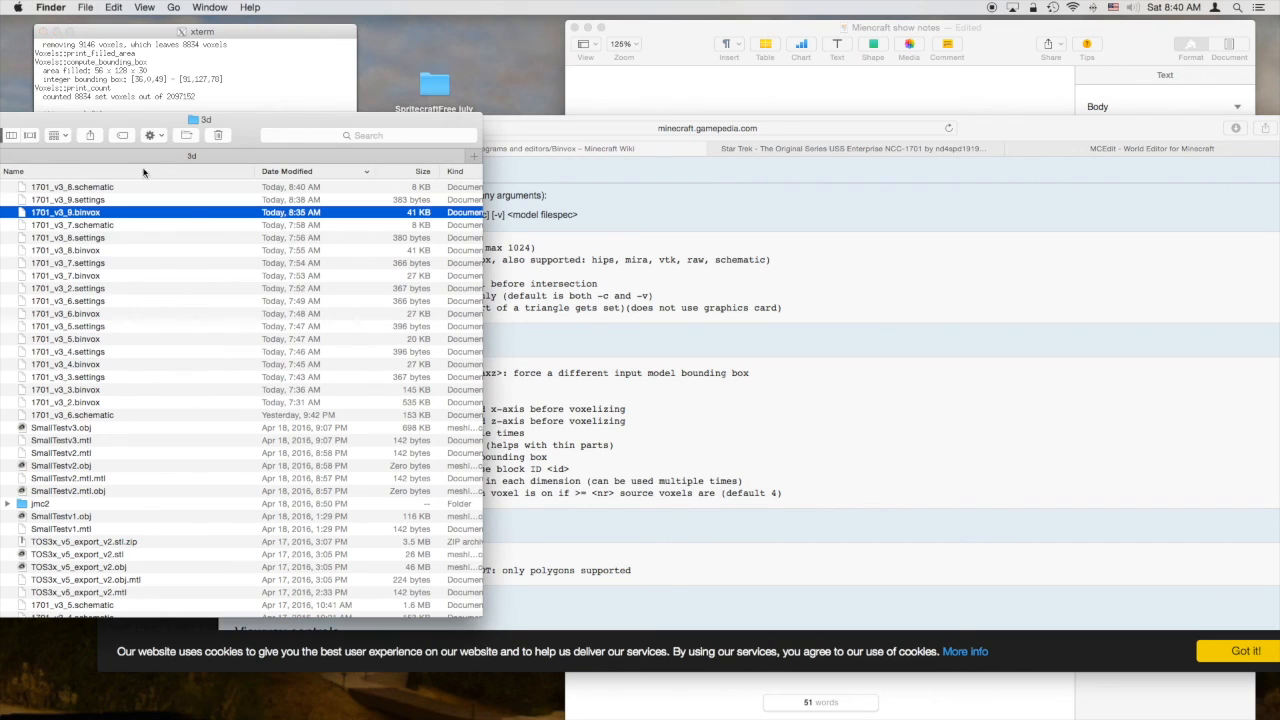
click(108, 187)
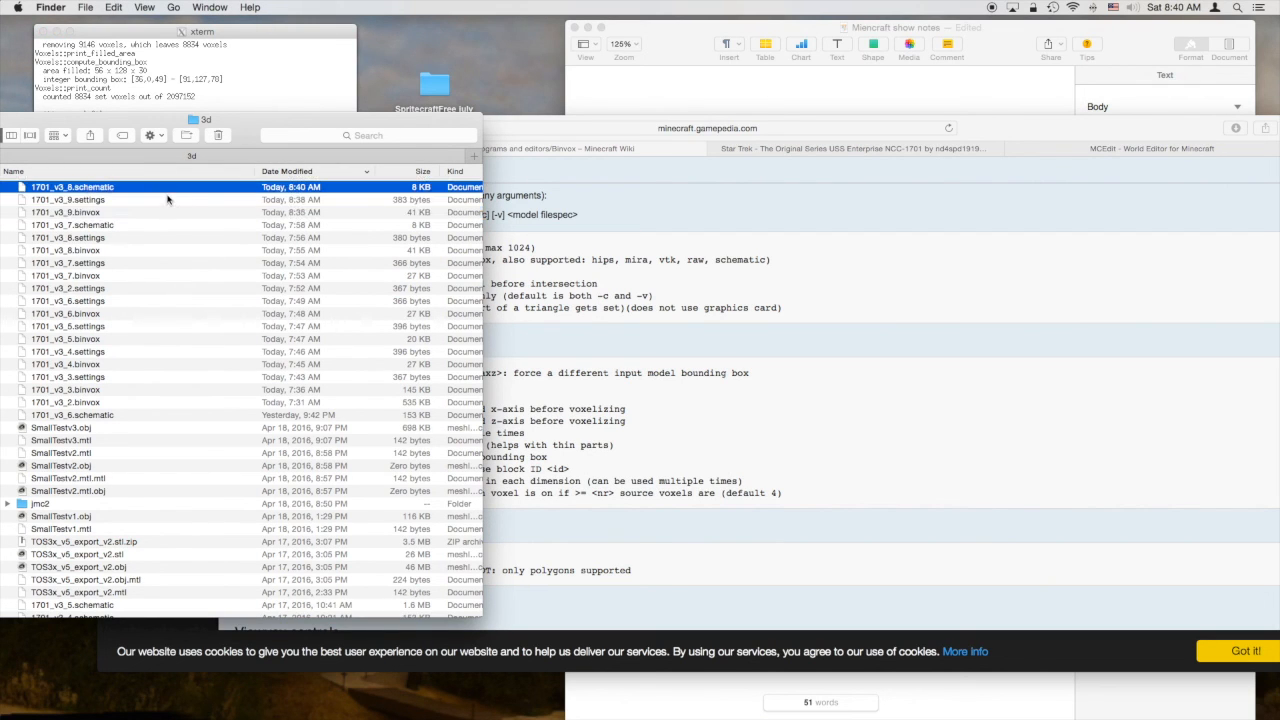
mouse_move(3, 458)
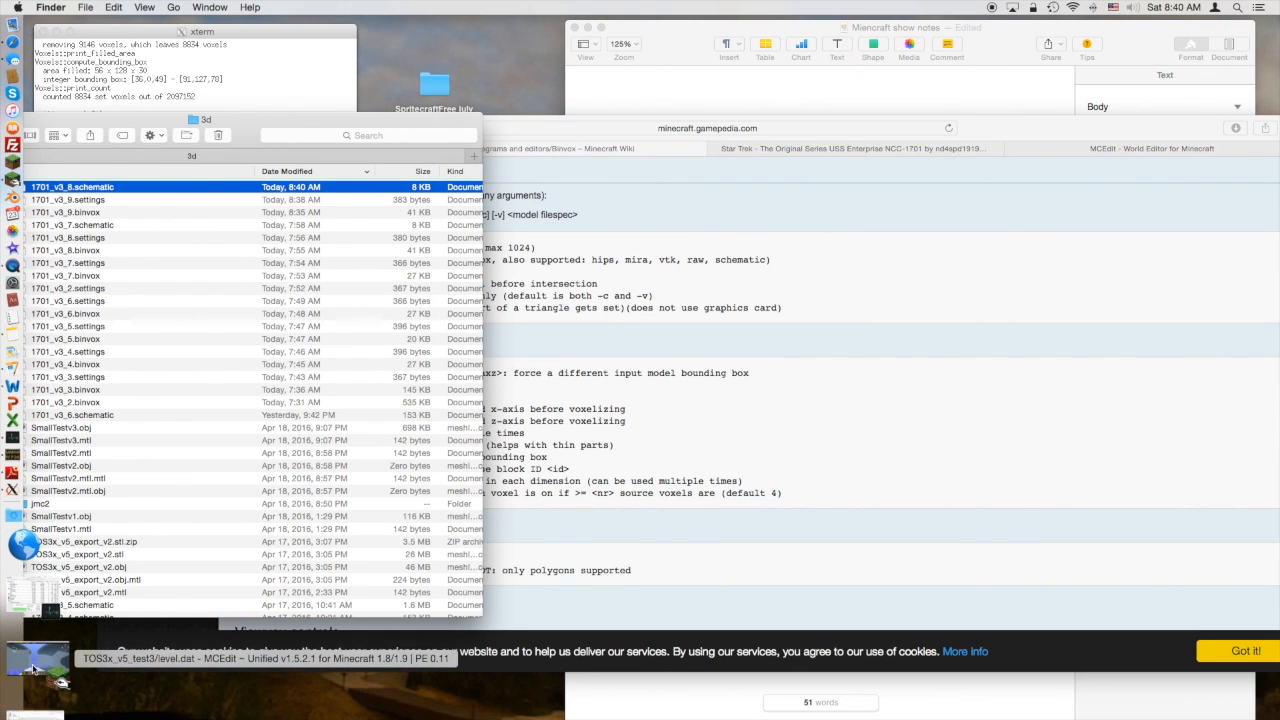
- Switch to MCEdit with the TOS3x_v5_test3 world open and clear the accidental block selection
click(33, 668)
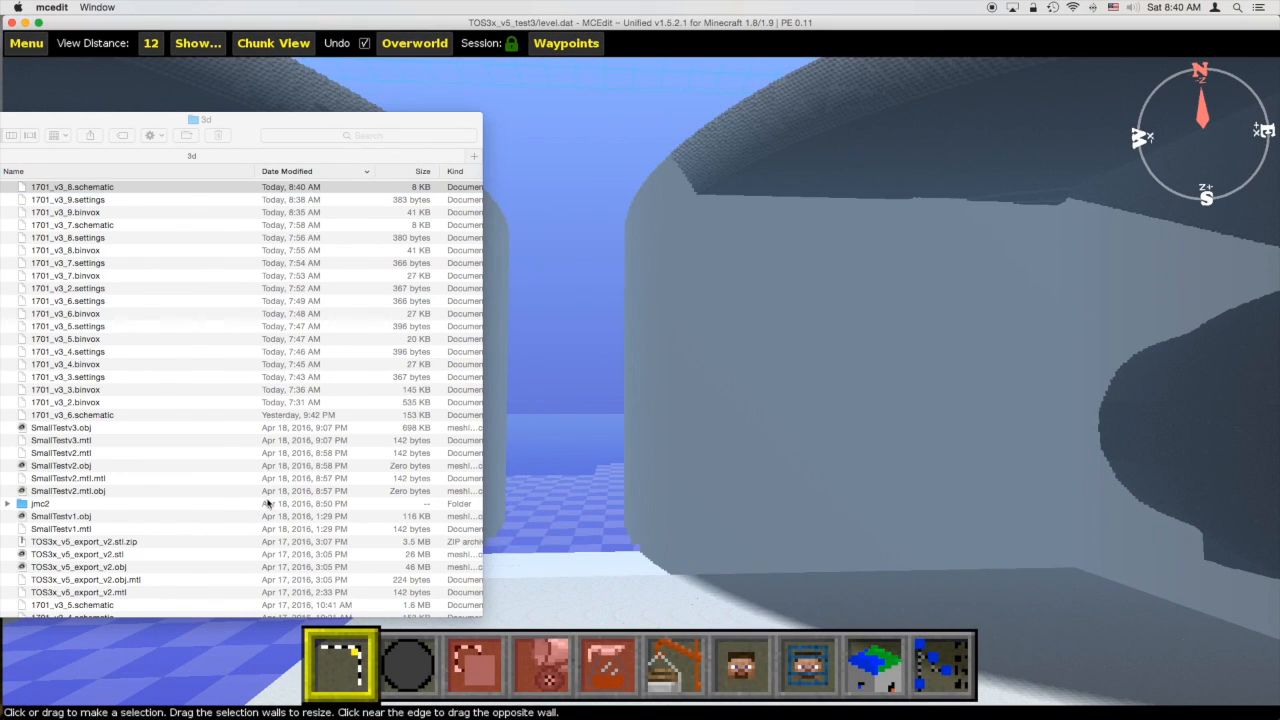
click(586, 118)
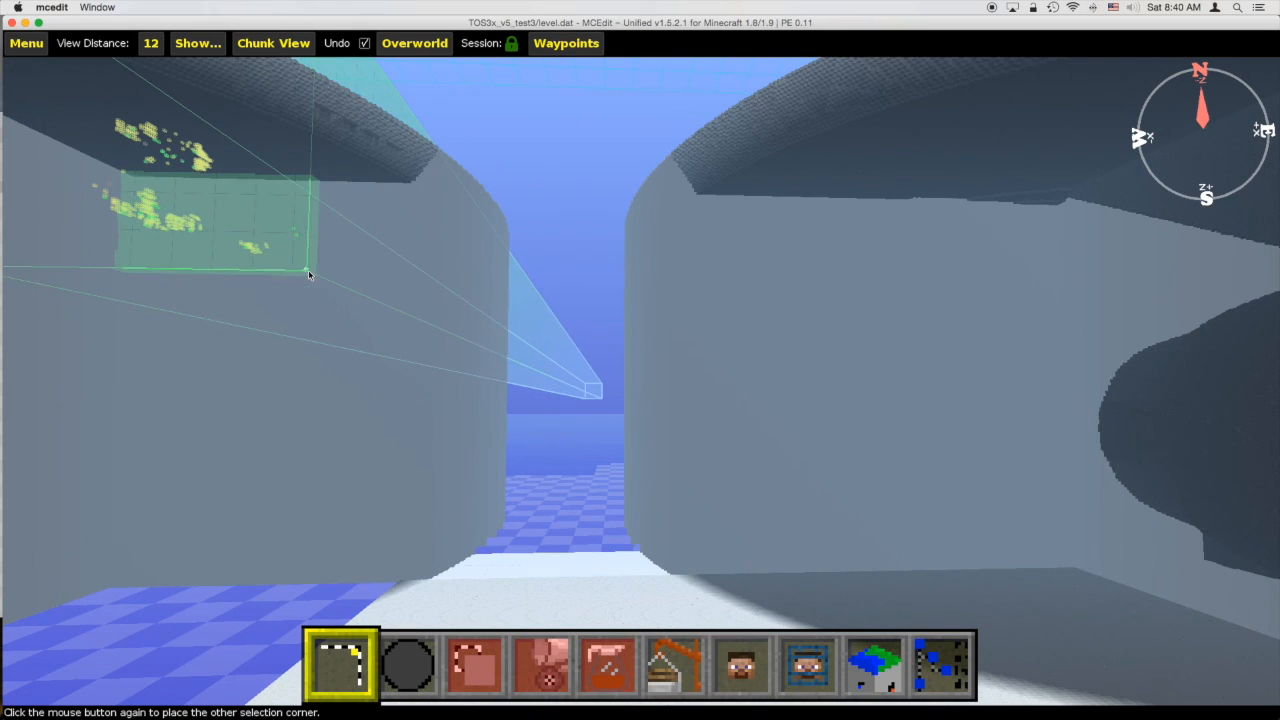
click(302, 275)
key(Escape)
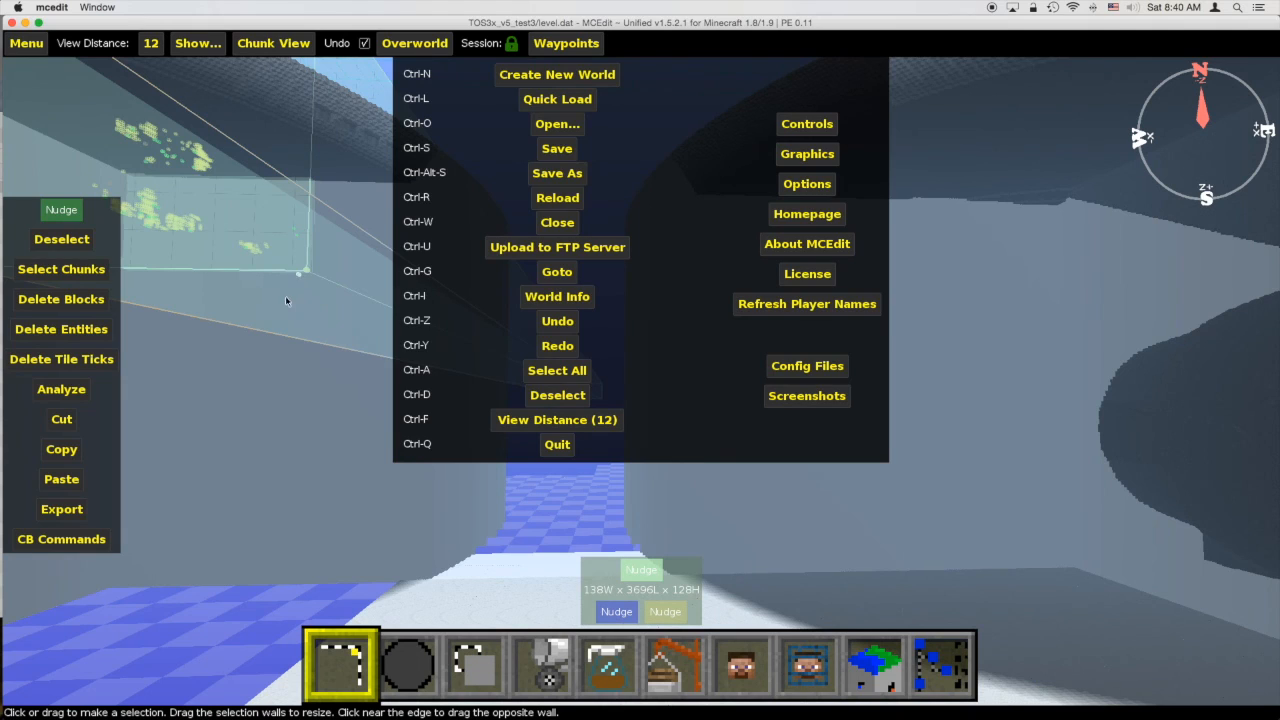
key(Escape)
click(66, 240)
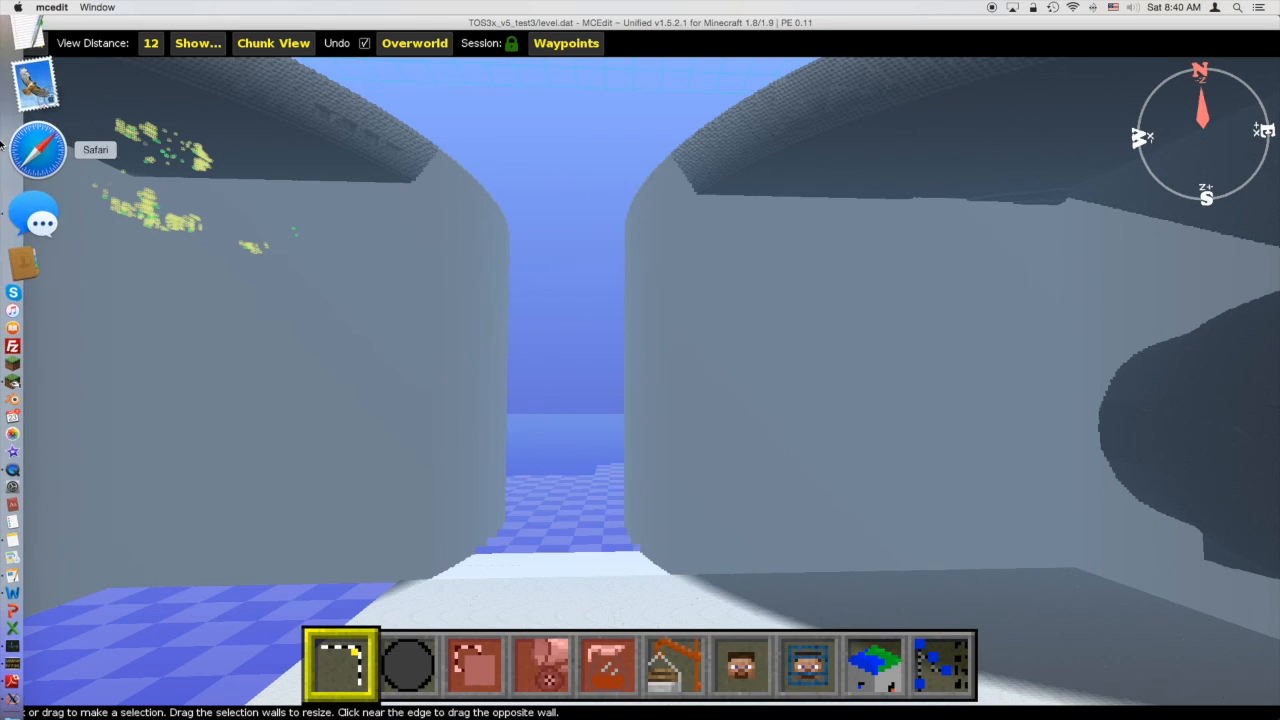
- Switch to Safari, show the MCEdit - World Editor for Minecraft page, reposition the window to view it, and minimise it
click(34, 140)
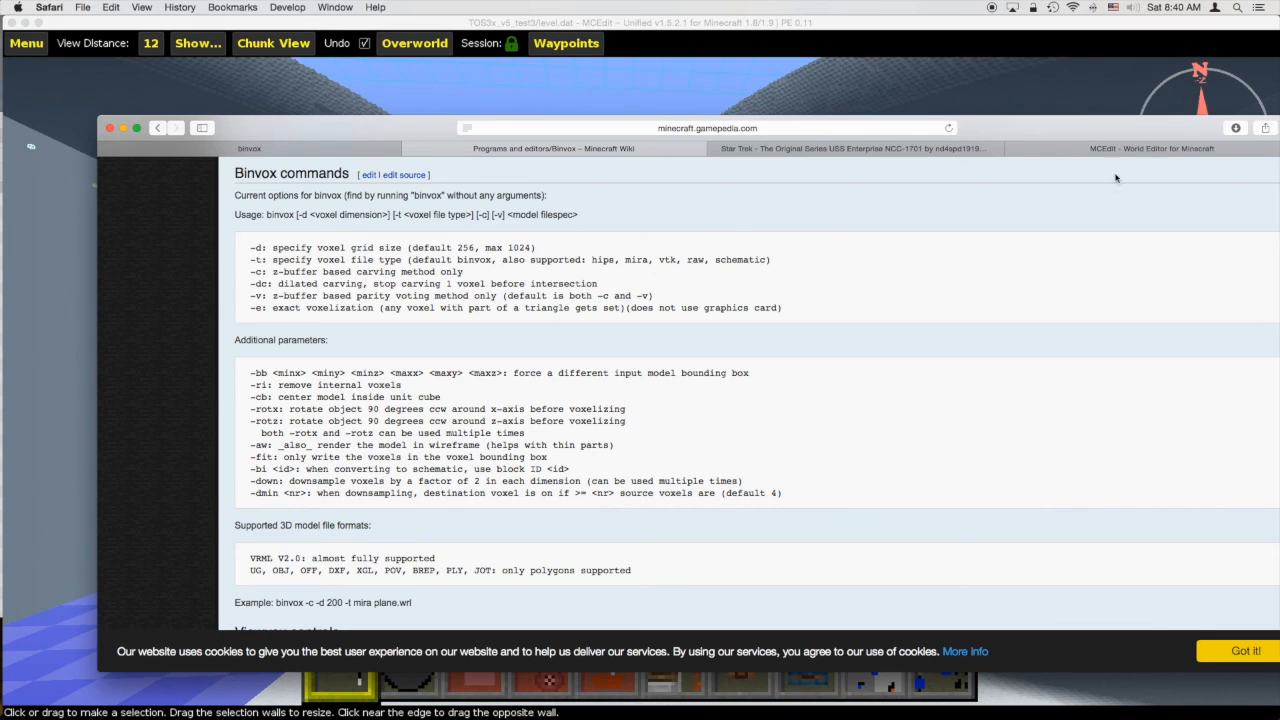
click(1119, 149)
drag(1068, 134, 954, 102)
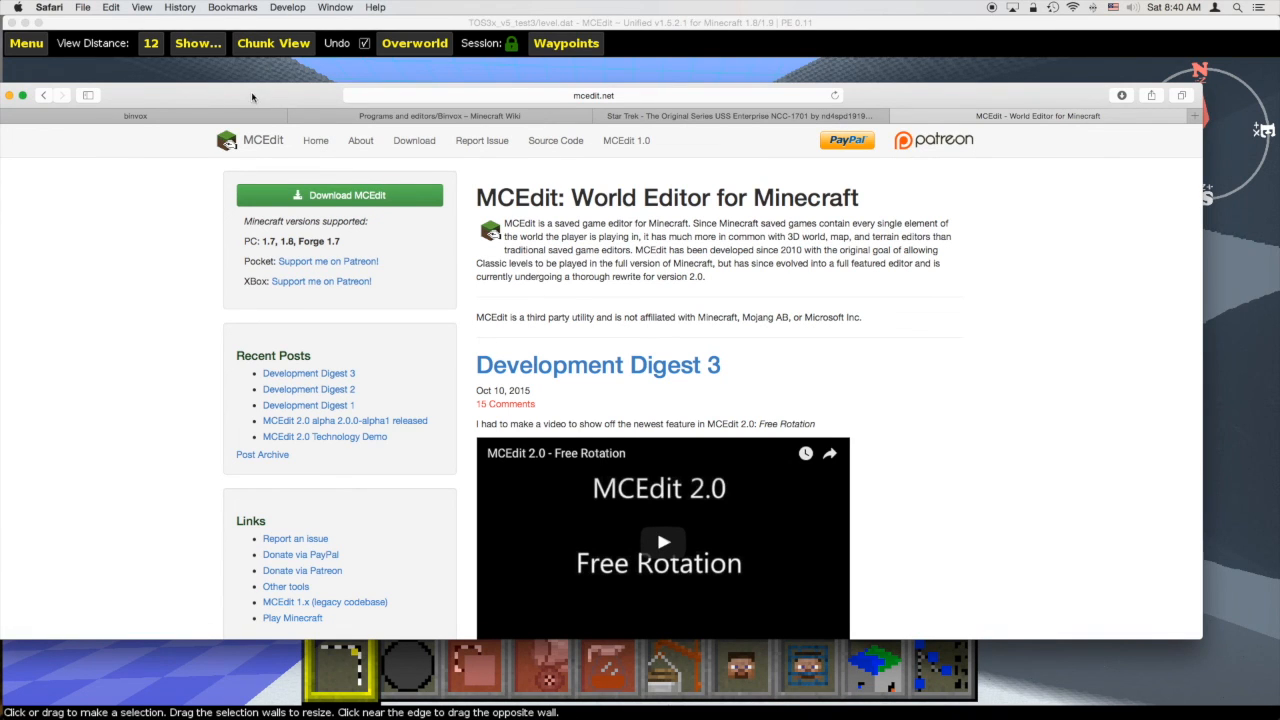
drag(238, 93, 290, 109)
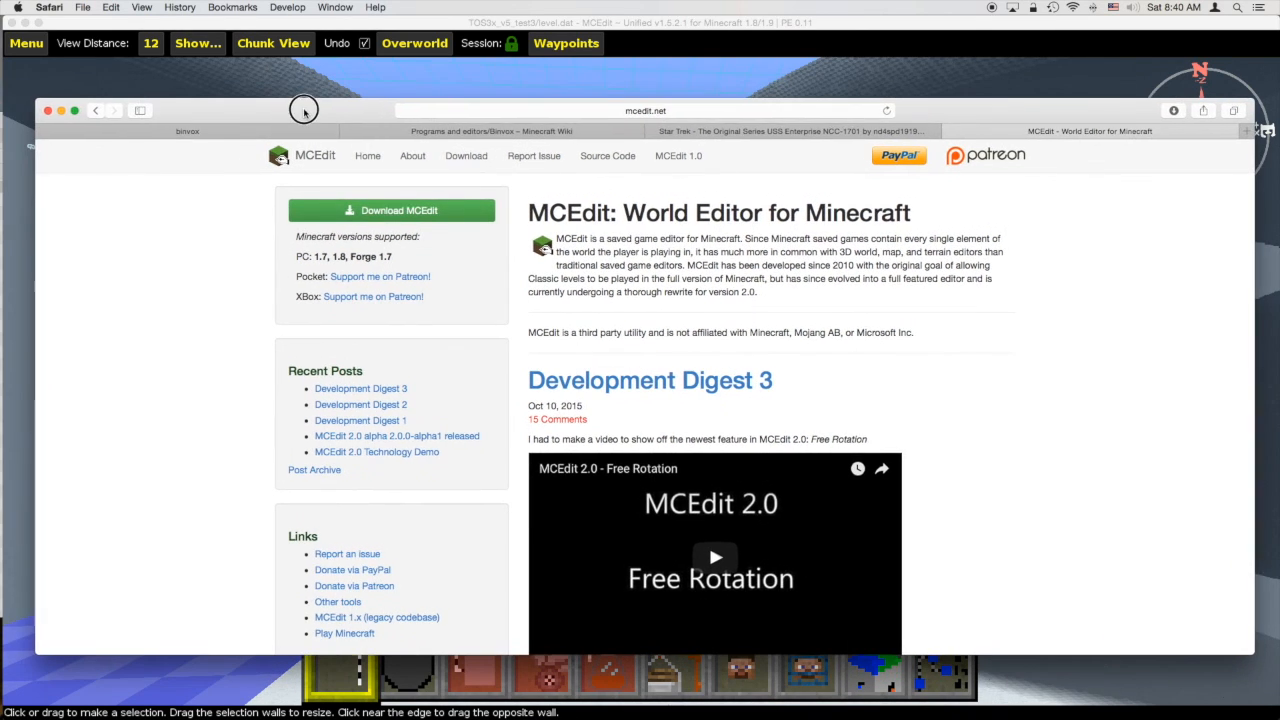
click(60, 111)
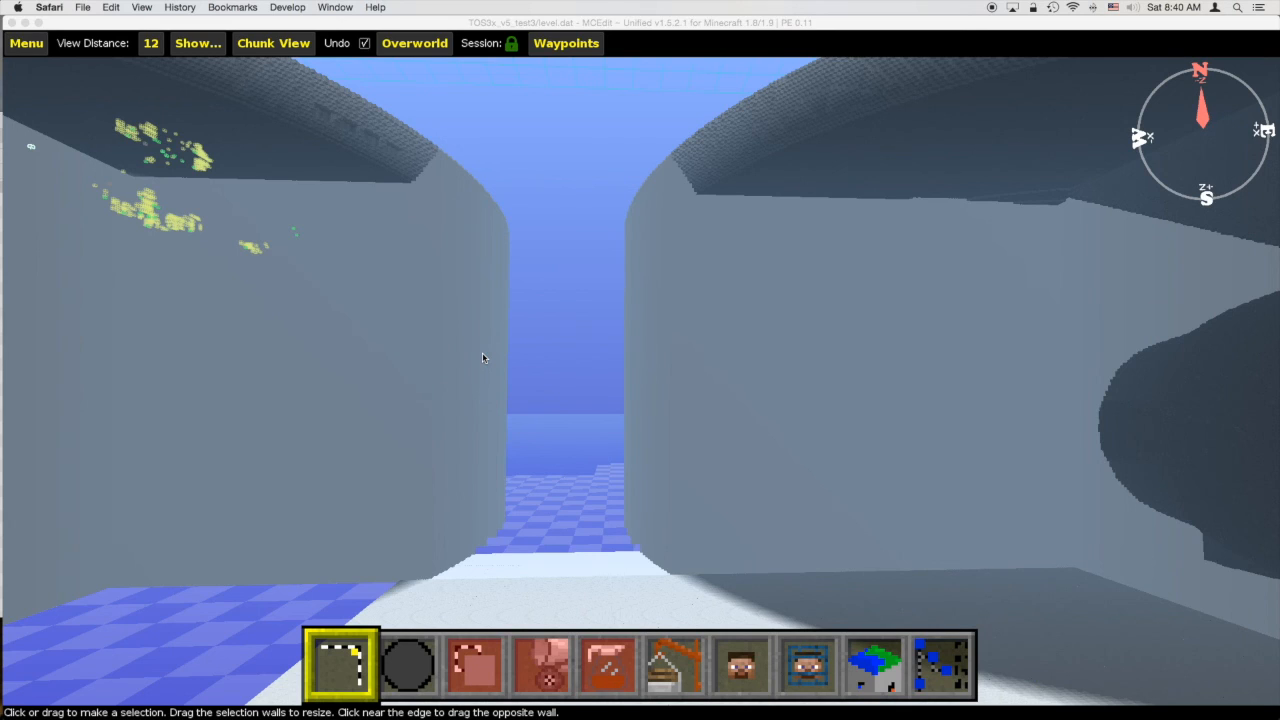
- Return to MCEdit and look around the large ship model already in the world, ending with a view of the white ground
click(541, 25)
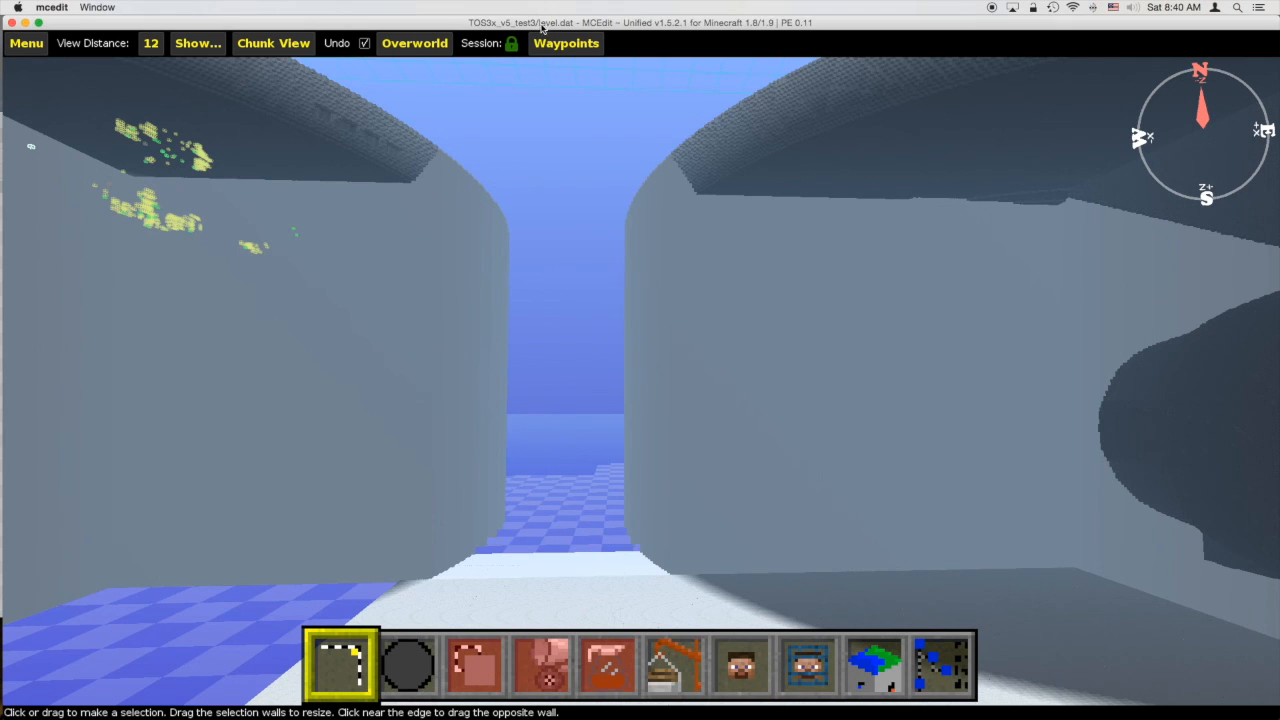
key(l)
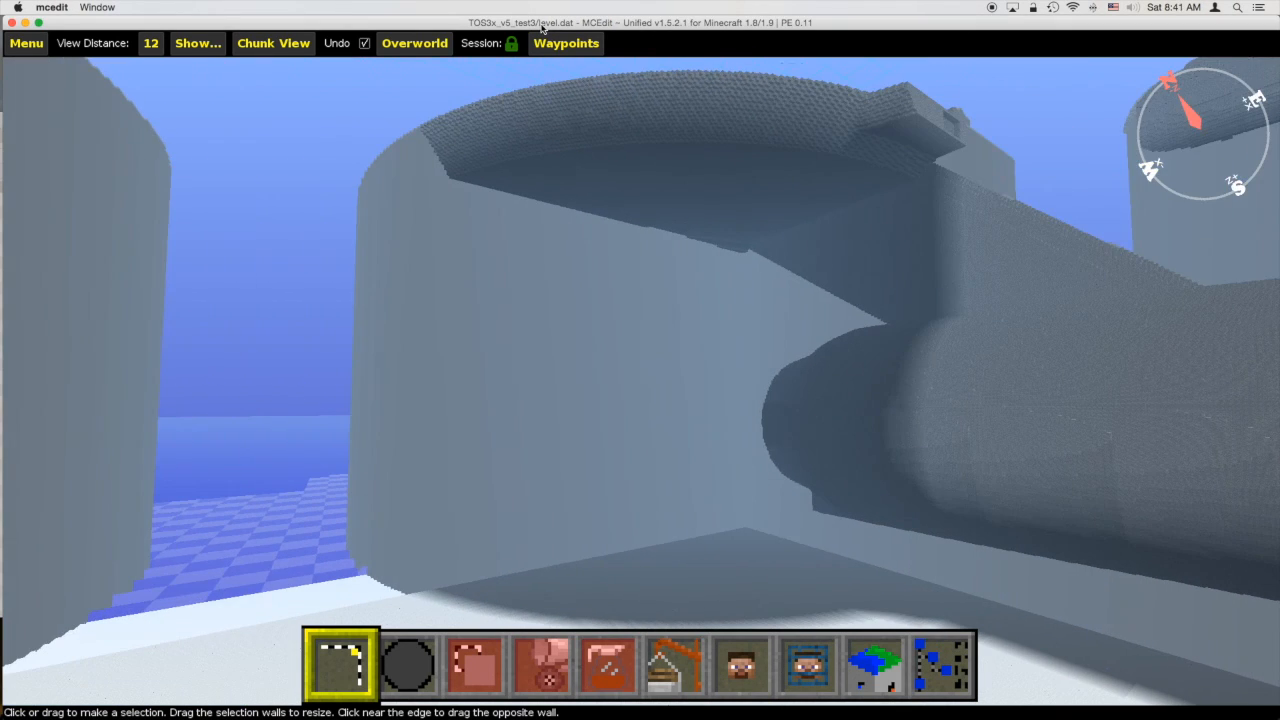
key(j)
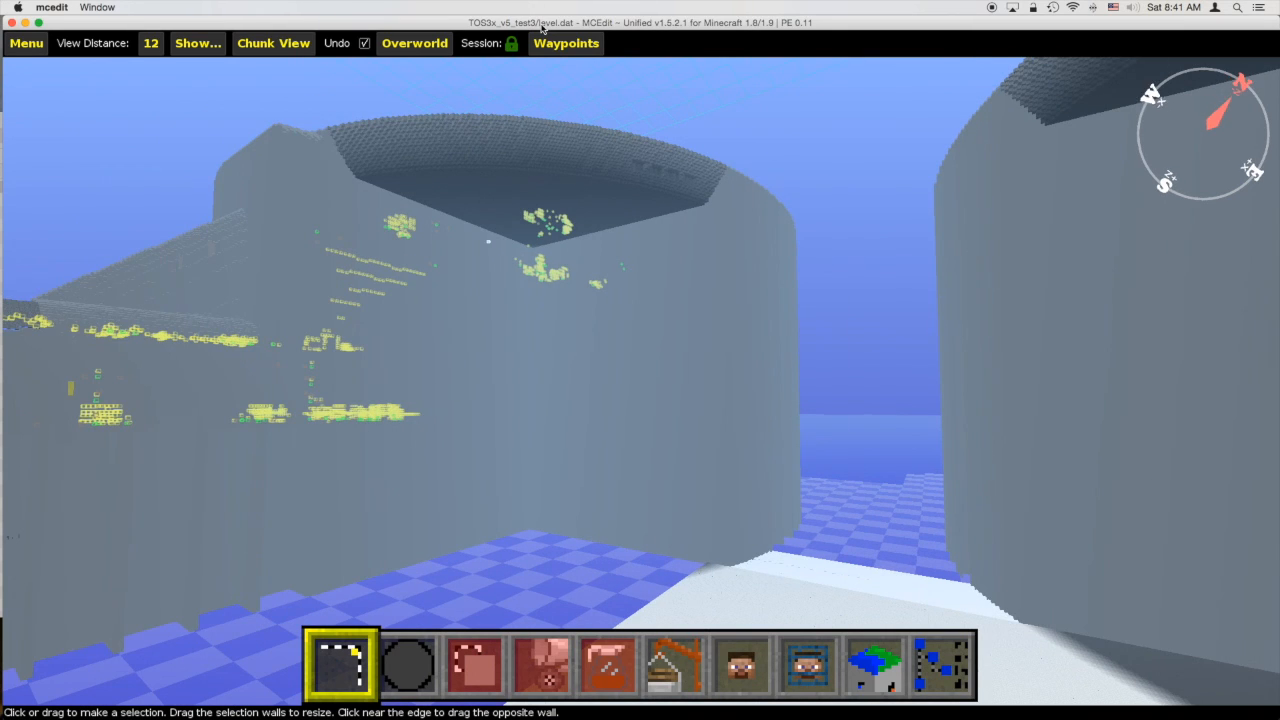
key(j)
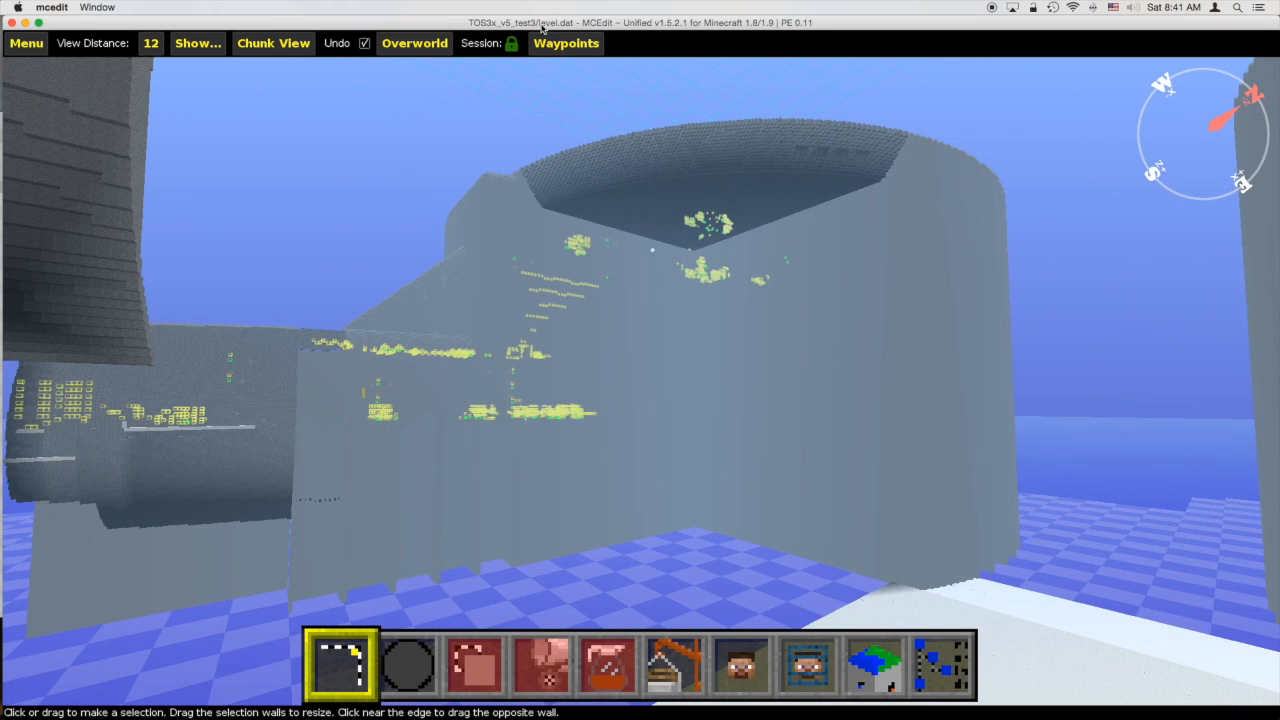
key(w)
key(l)
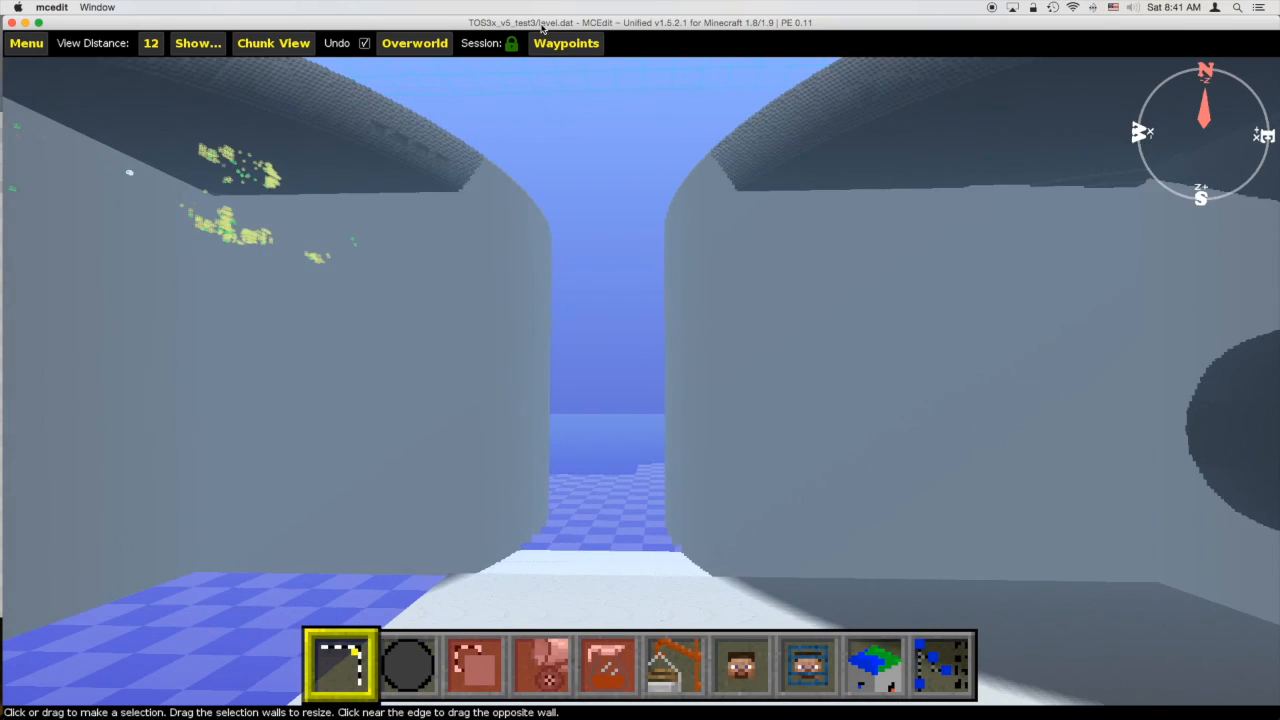
key(k)
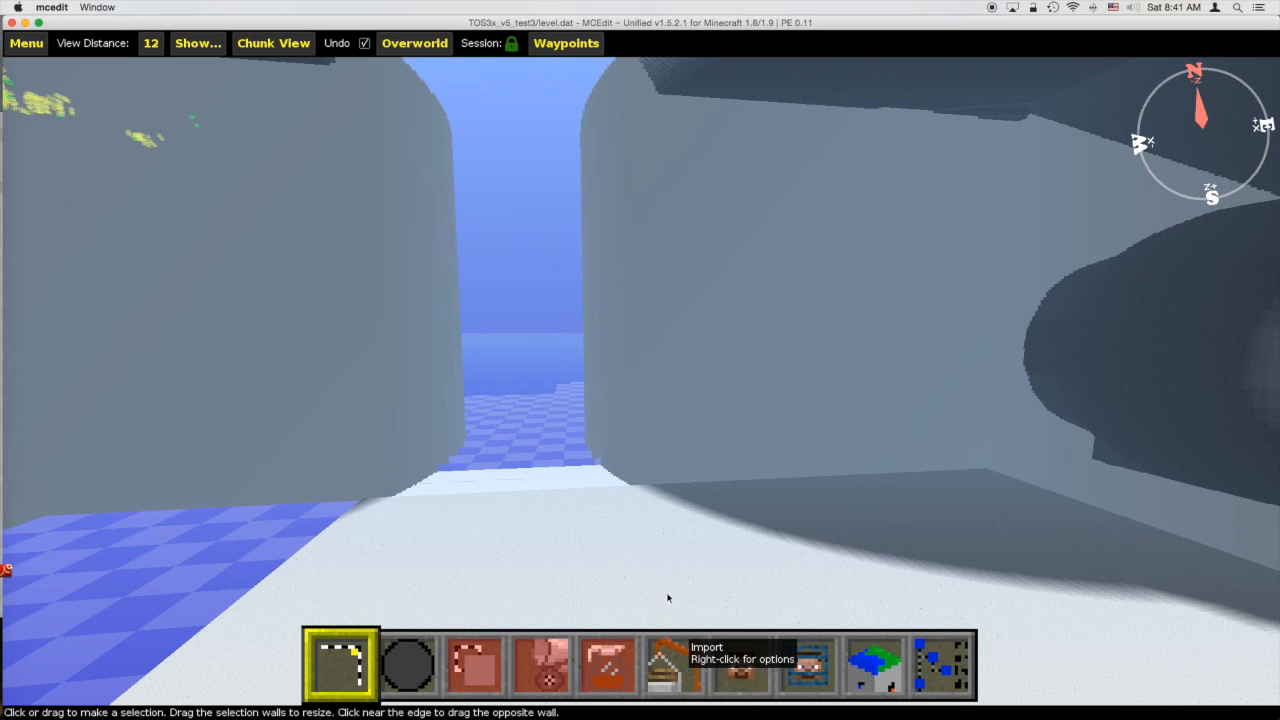
- Import the newly created 1701 schematic from the Documents/3d folder and place it on the white ground between the large hull walls
click(670, 662)
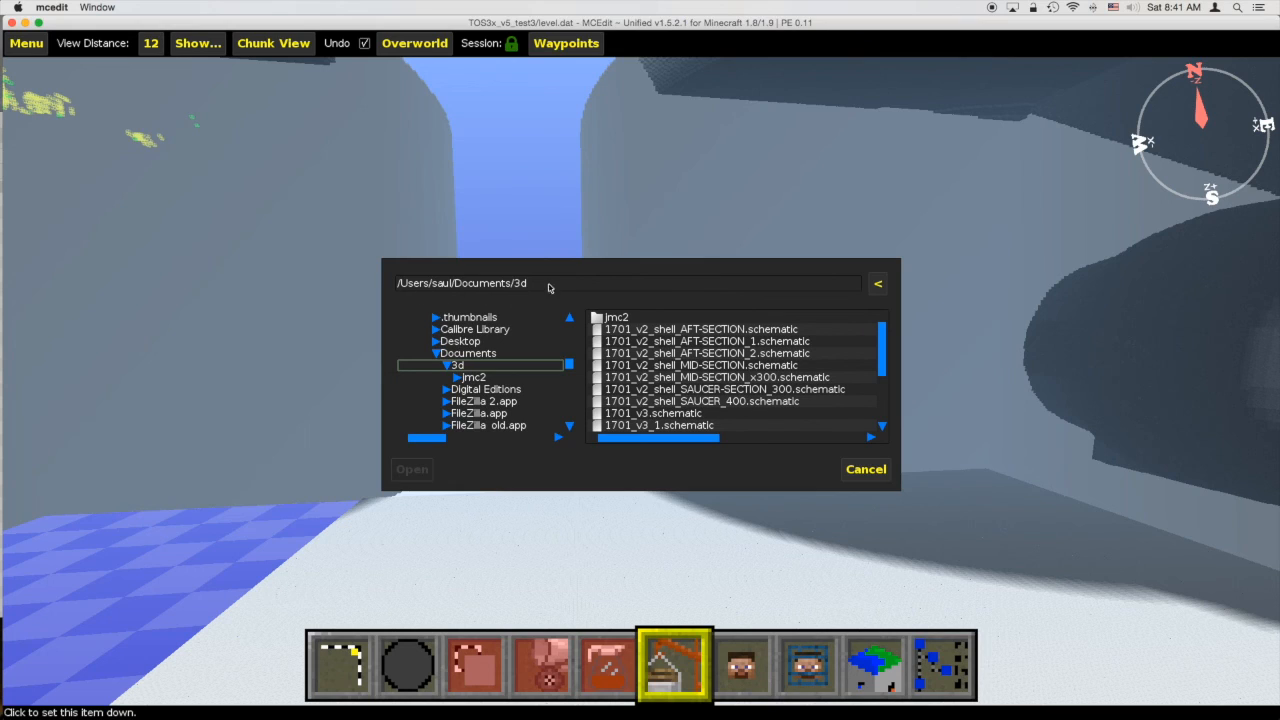
drag(881, 347, 872, 425)
click(640, 413)
click(413, 469)
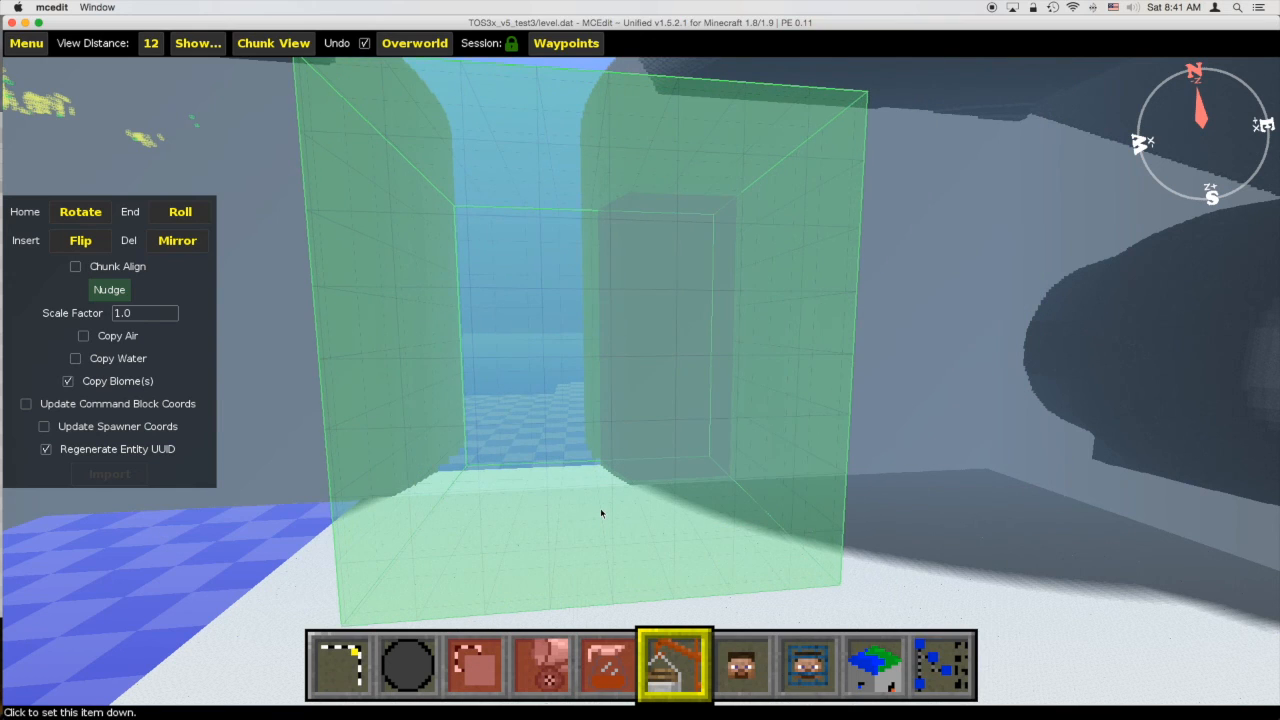
click(600, 512)
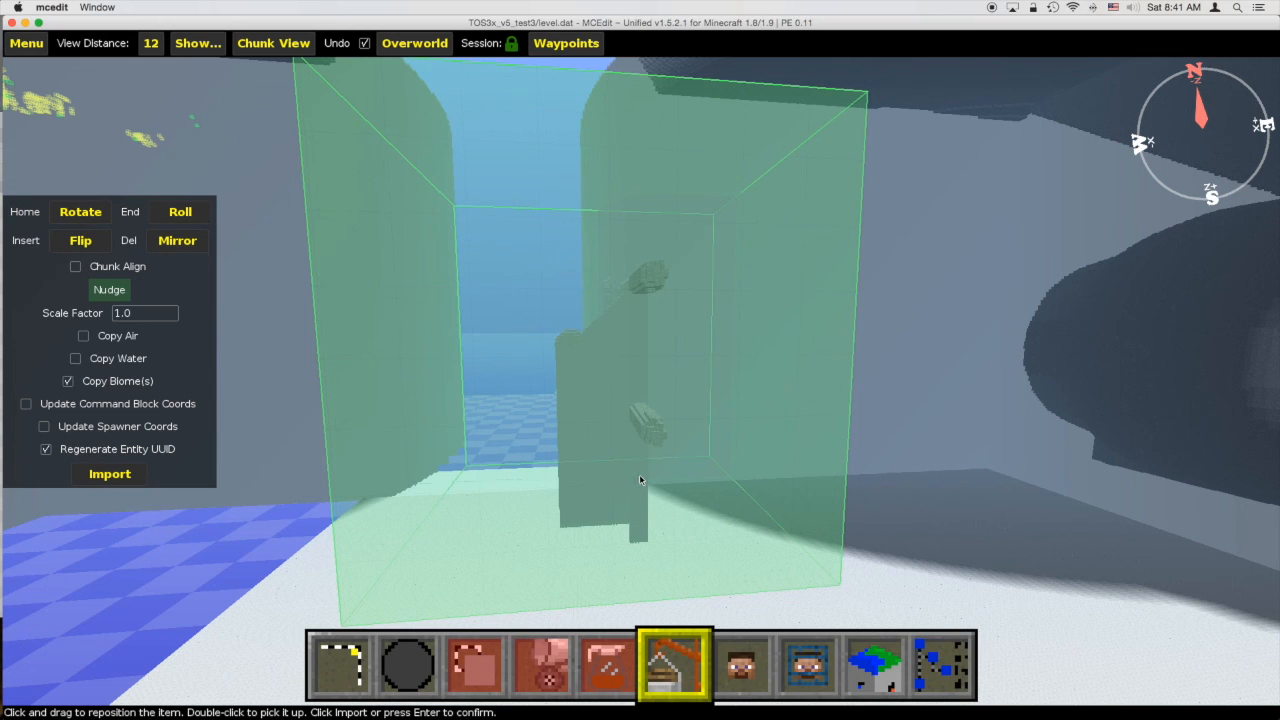
- Roll the placed schematic so the small ship sits upright, with its saucer horizontal
key(w)
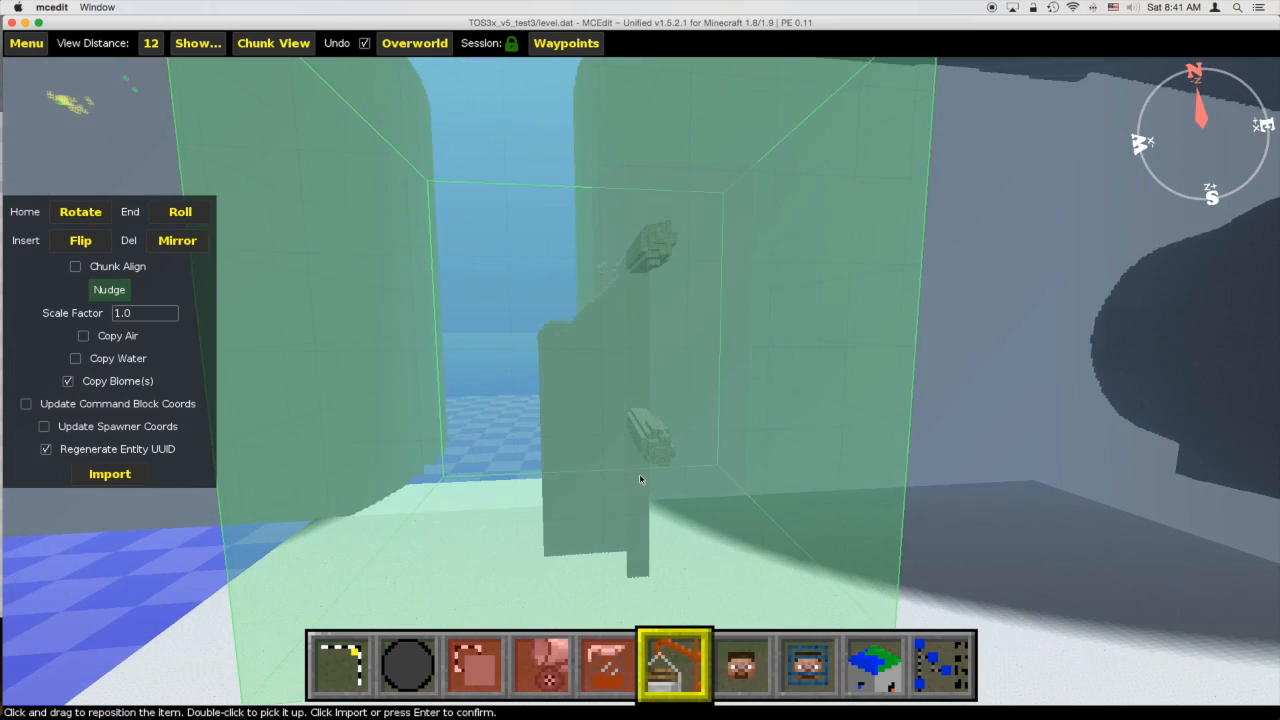
key(w)
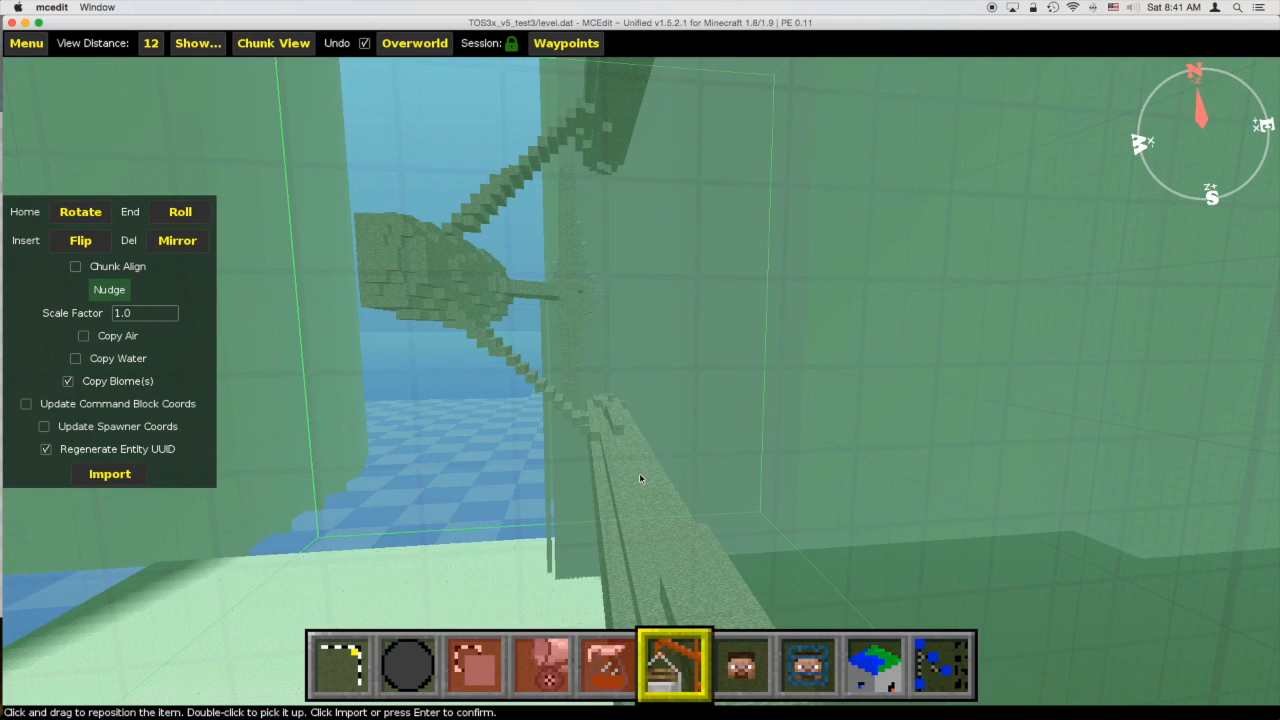
key(w)
key(w)
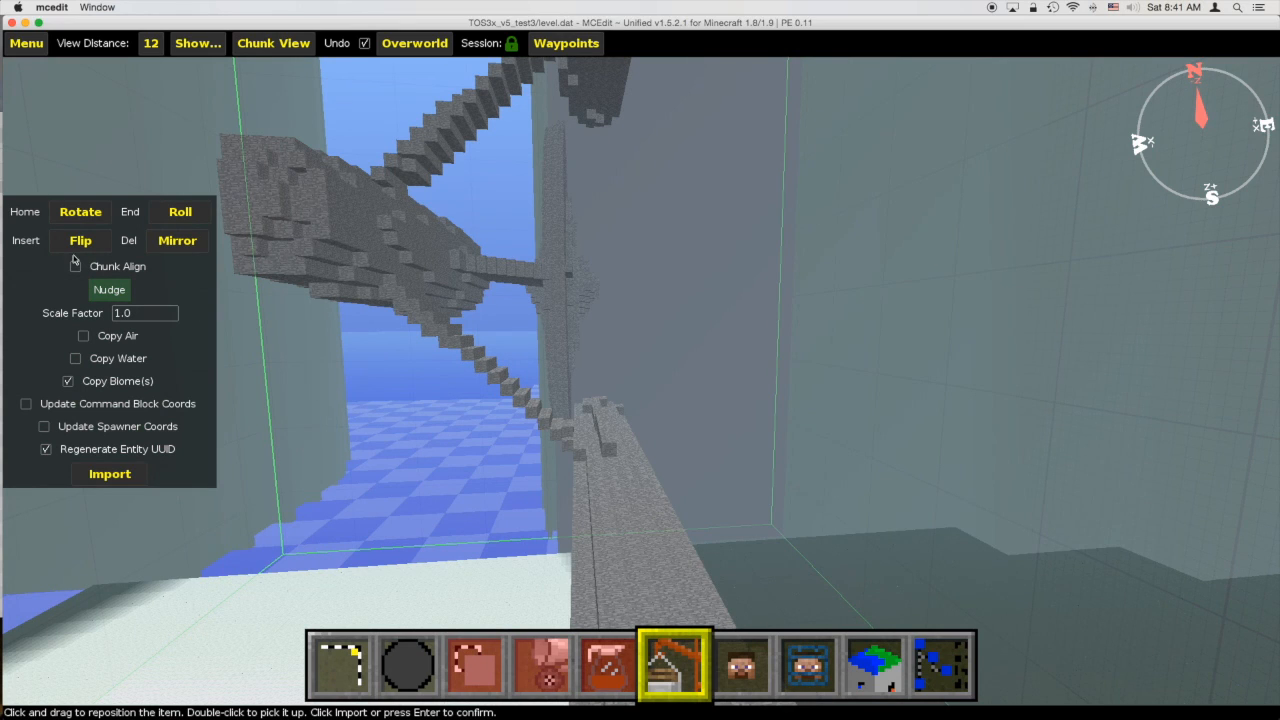
click(184, 213)
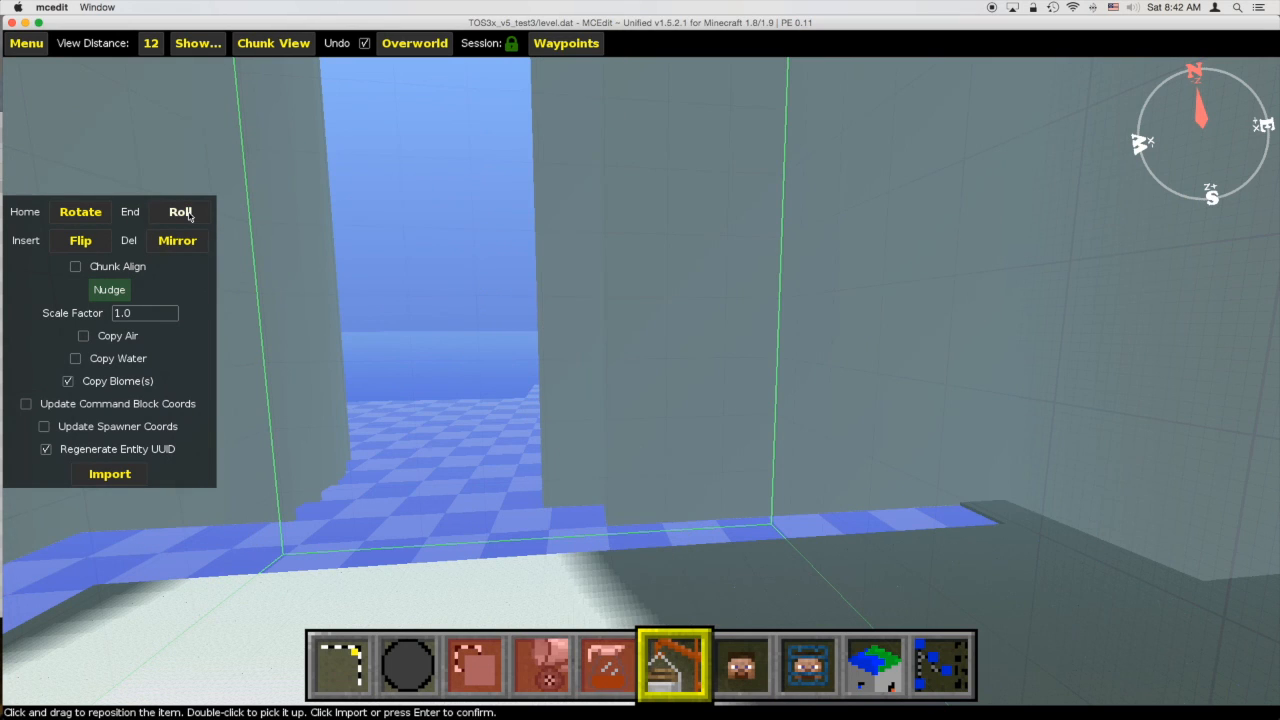
- Inspect the rolled small ship from the side and close up, including its saucer, hull and nacelles
right_click(251, 273)
key(d)
key(d)
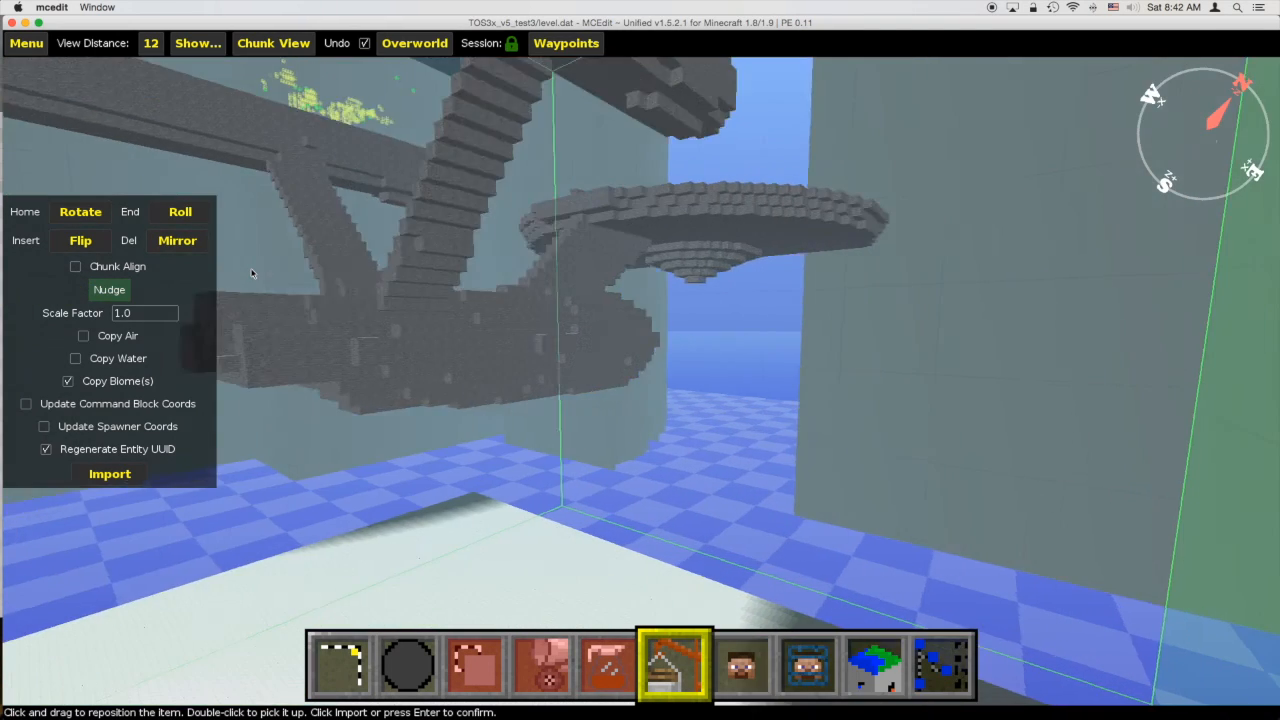
key(d)
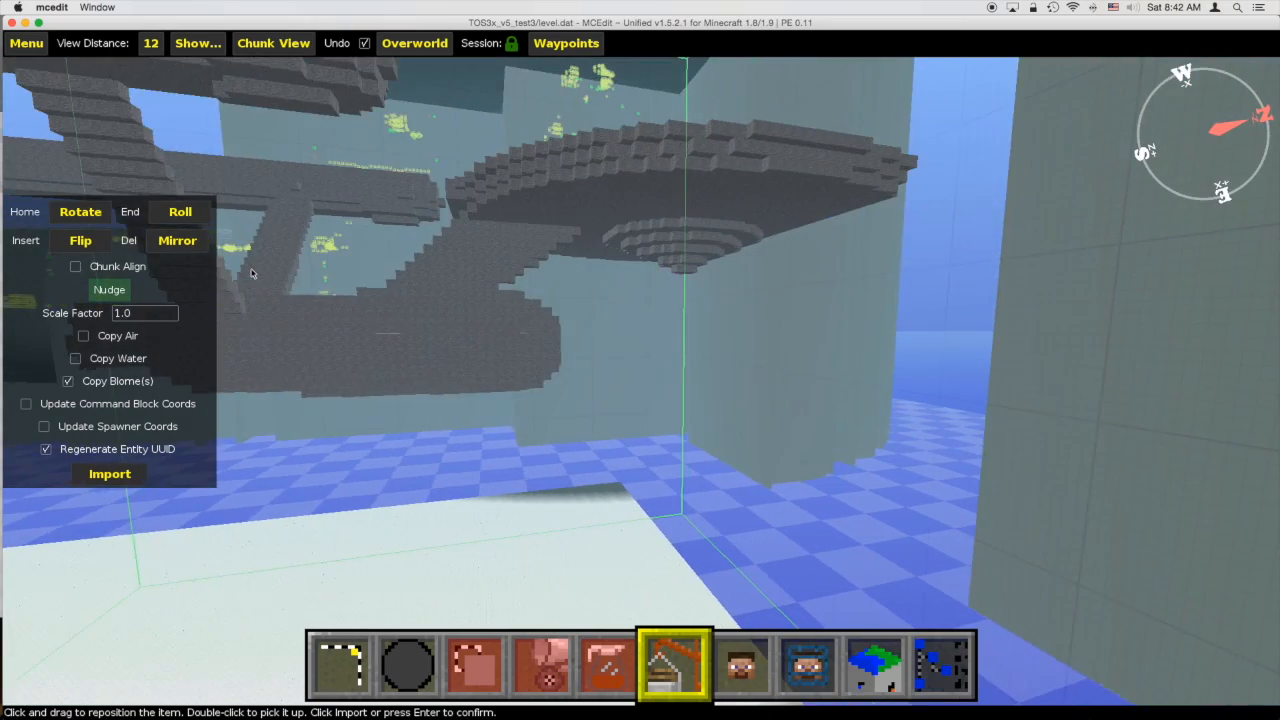
key(a)
key(w)
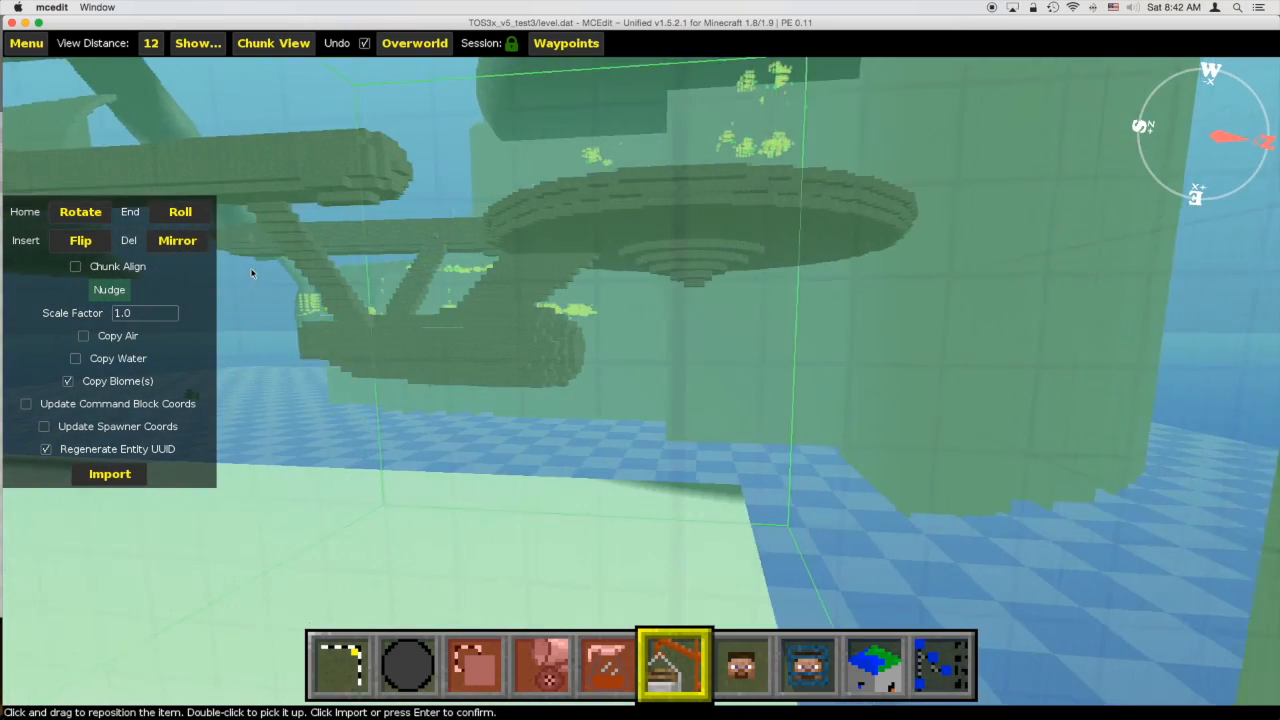
key(a)
key(w)
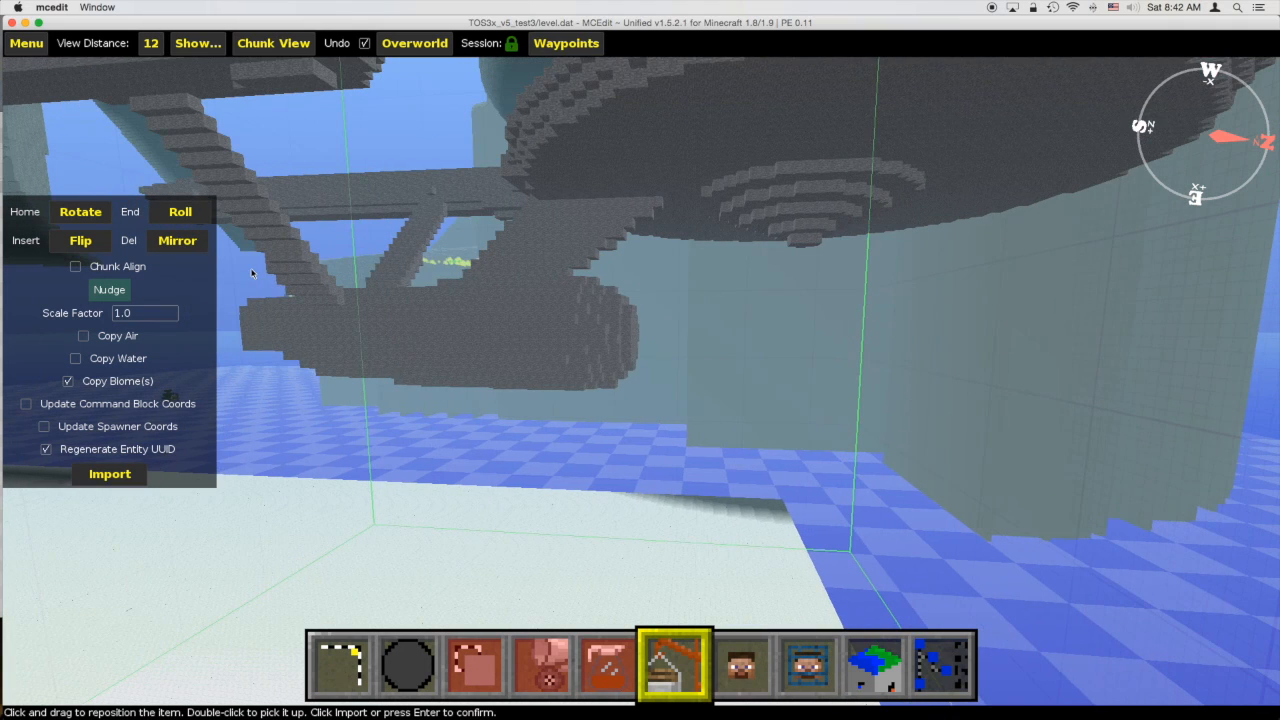
key(w)
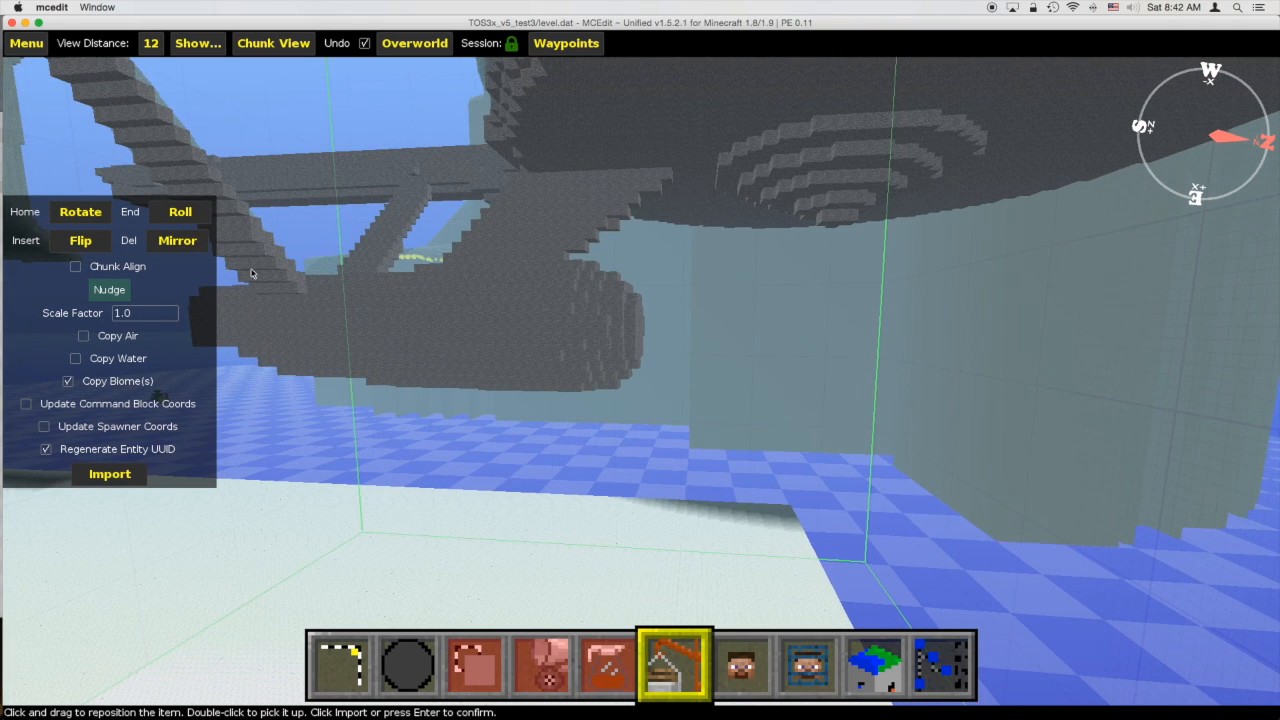
- Fly around the large existing ship to compare its scale, examining its lower hull, pylons and upper nacelle
key(l)
key(l)
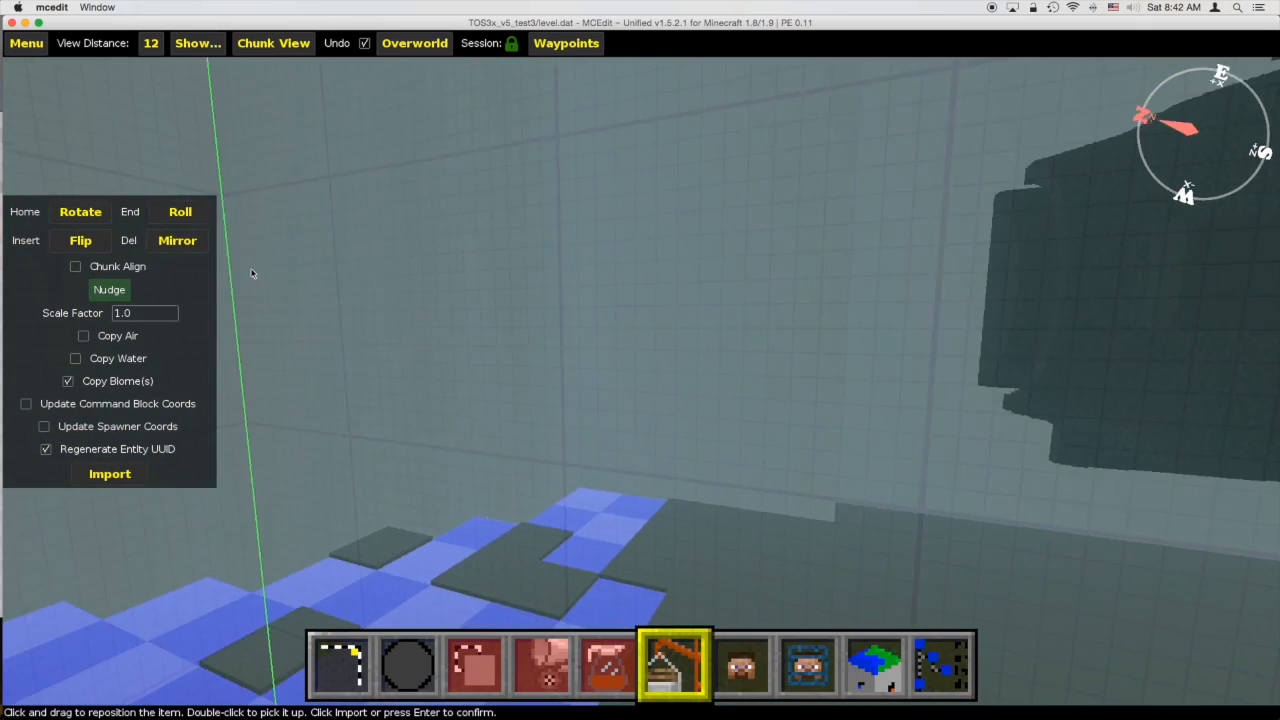
key(l)
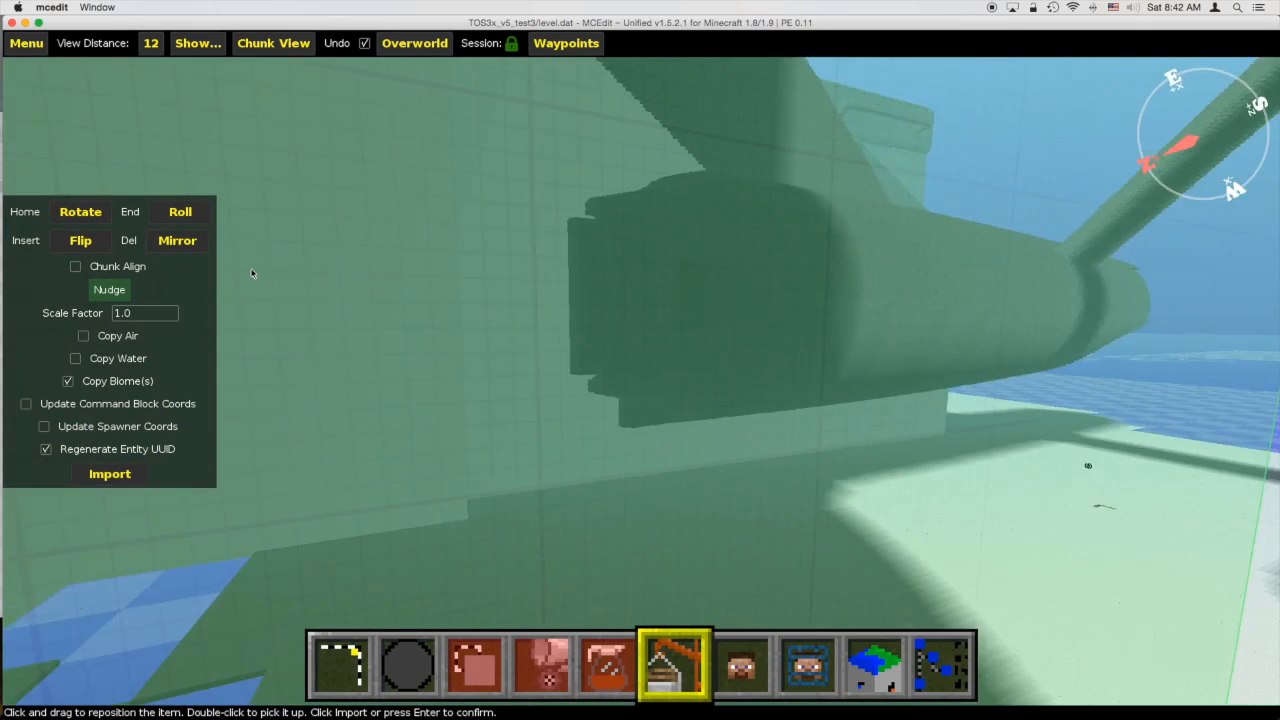
key(l)
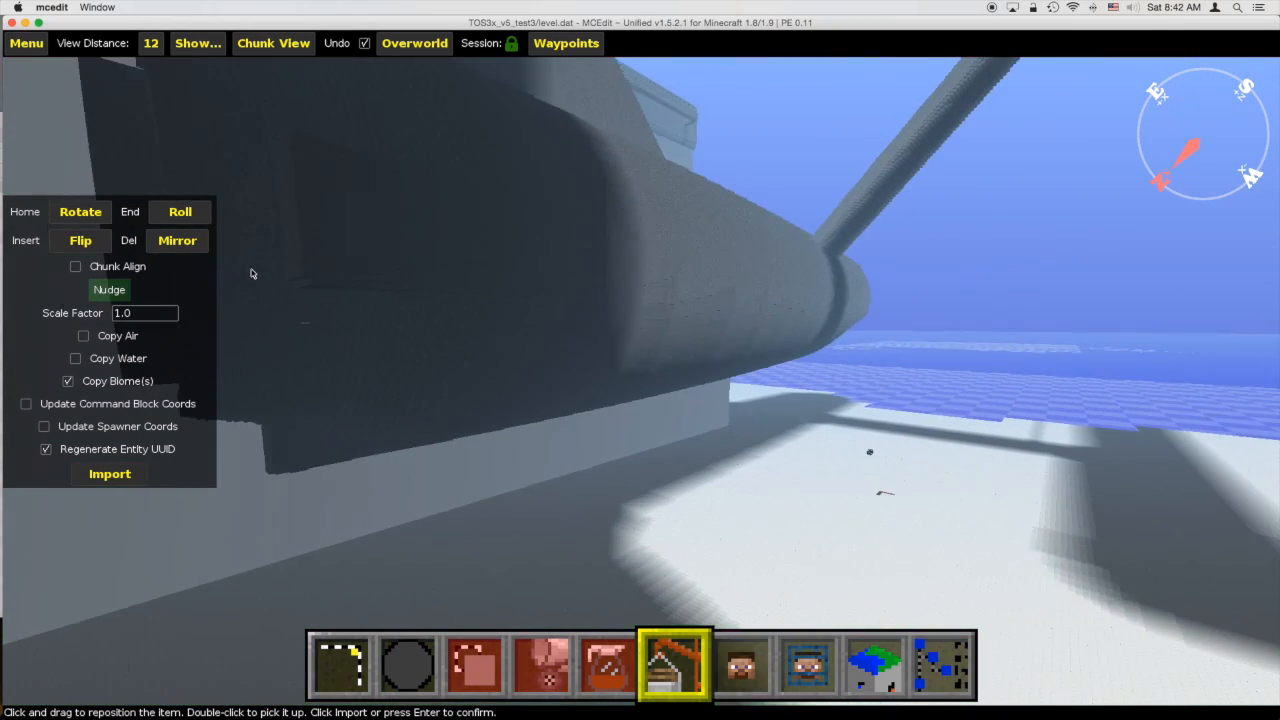
key(w)
key(space)
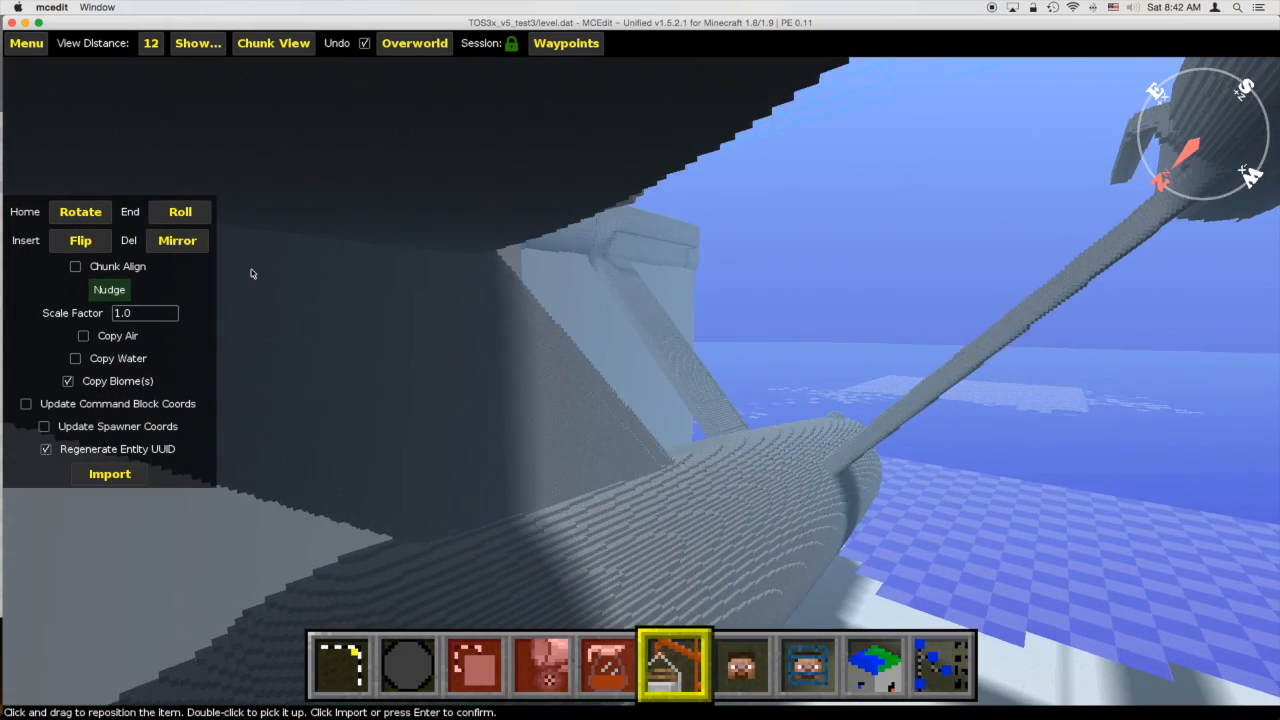
key(space)
key(d)
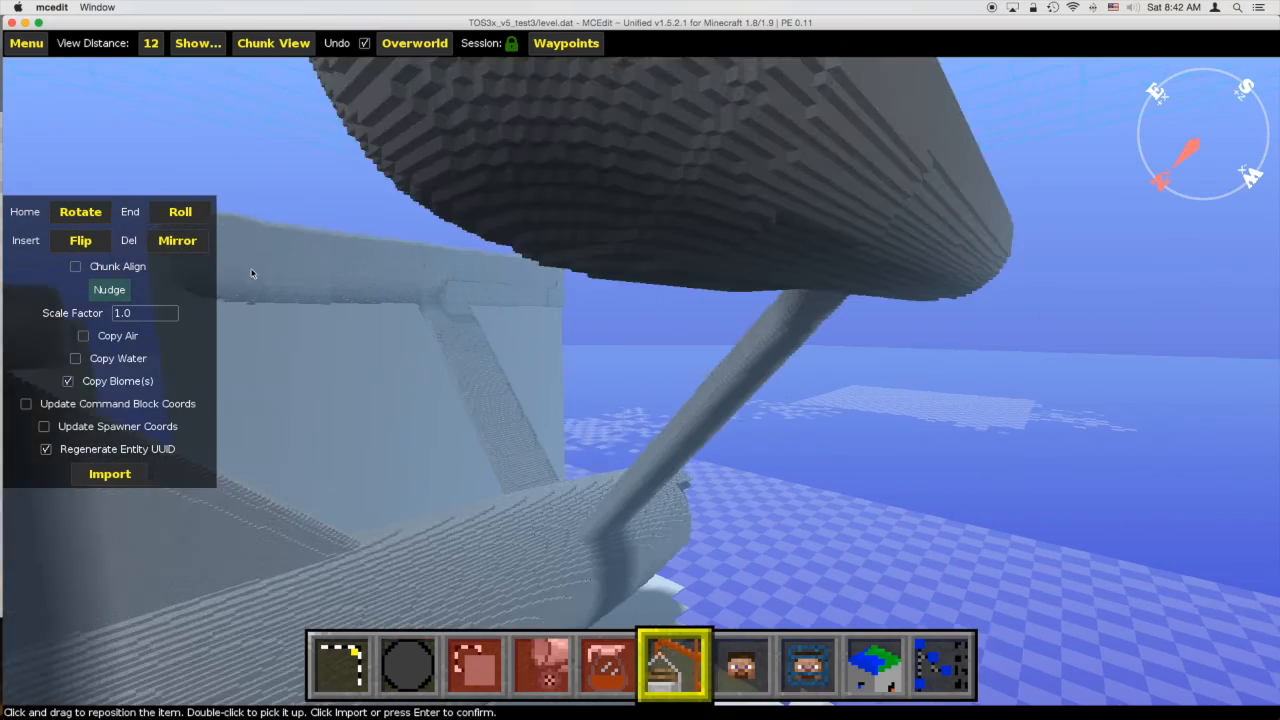
key(d)
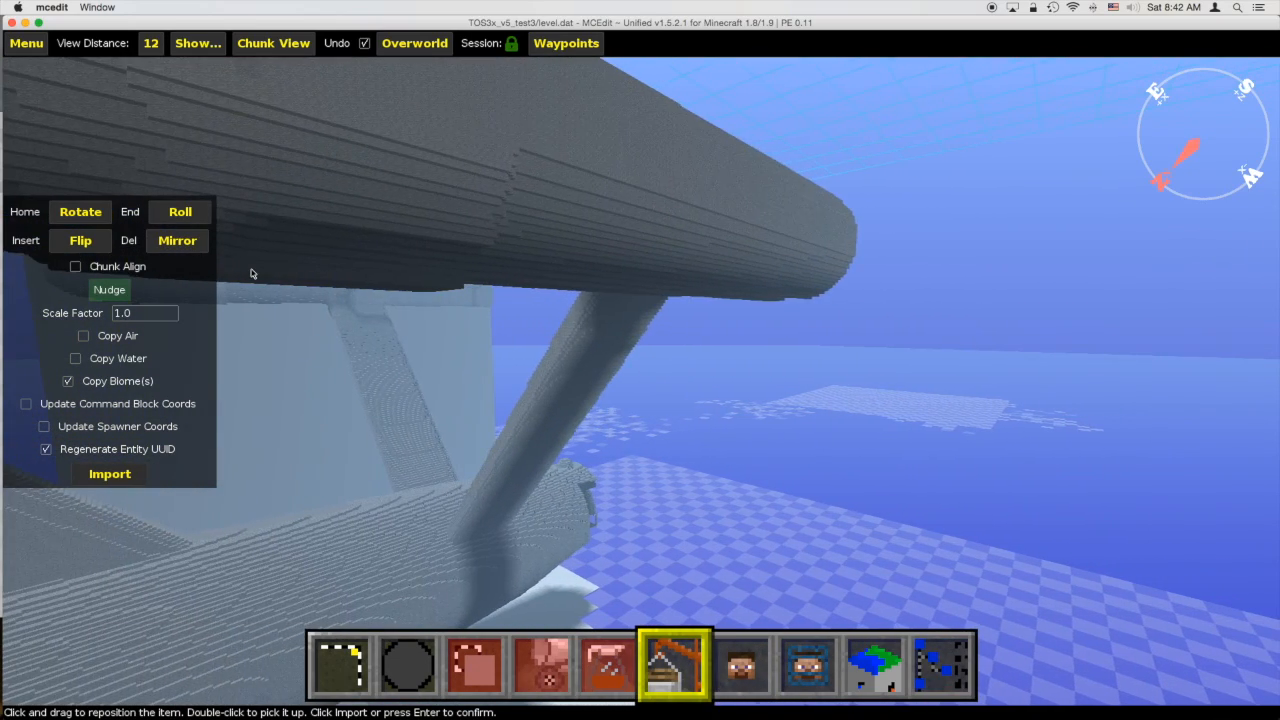
key(space)
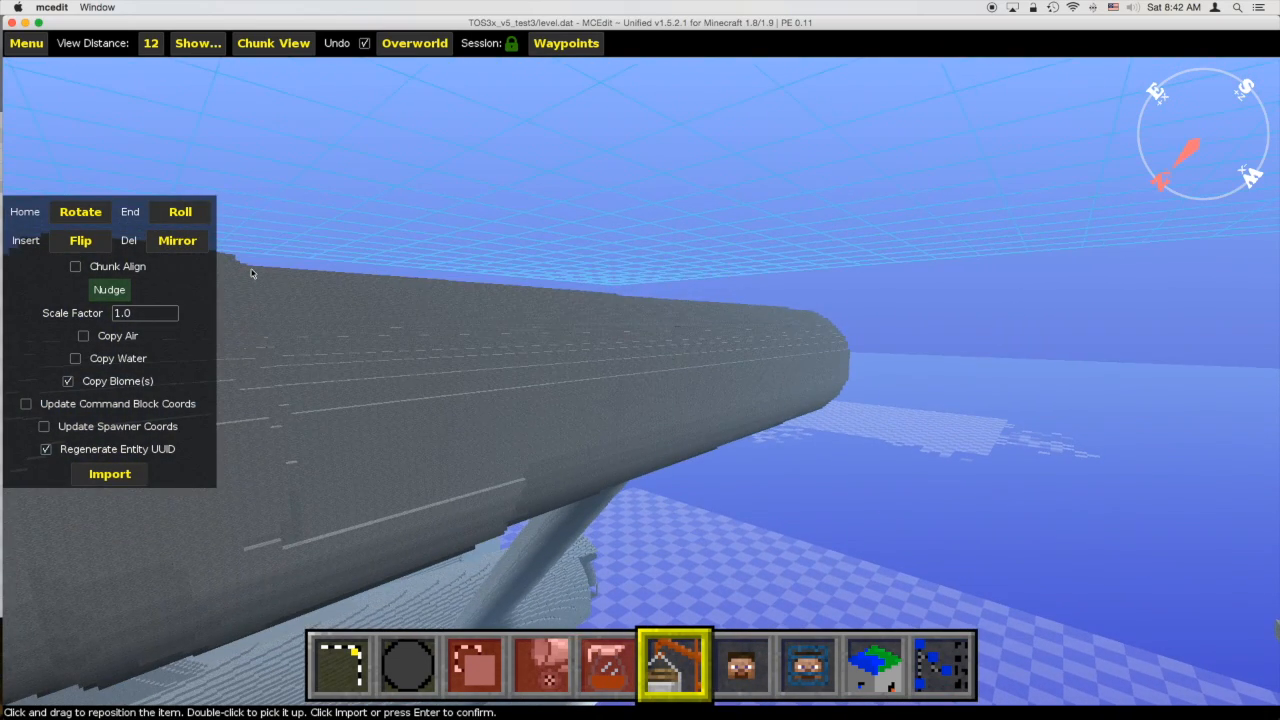
key(d)
key(w)
key(d)
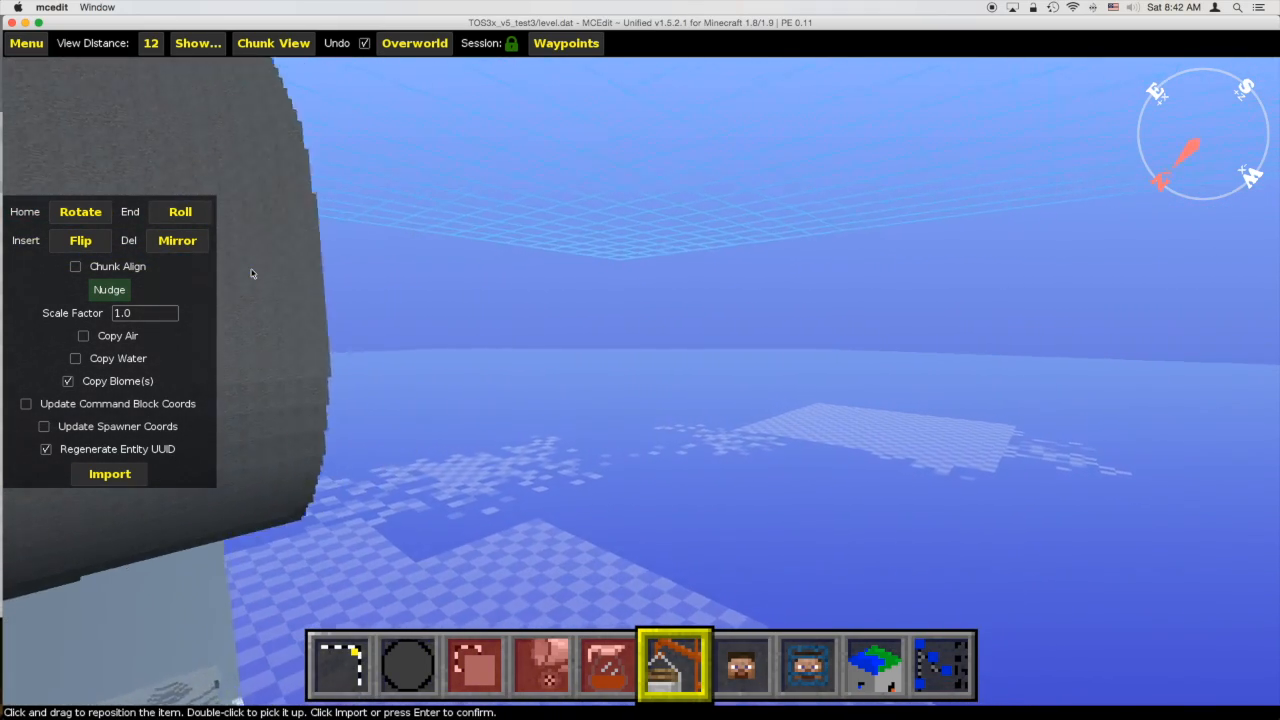
key(j)
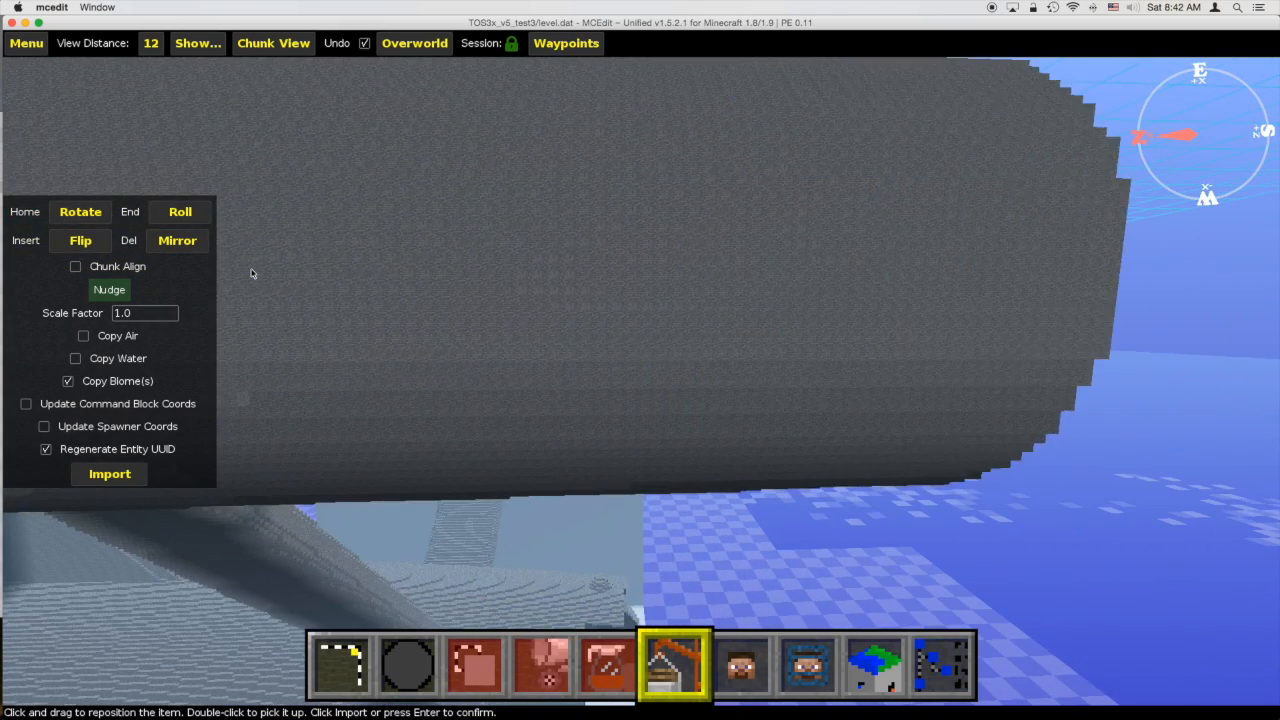
- Examine the large ship from below its dark nacelle, including the engineering hull, the far nacelle, its ridged pylon and the solid walls beneath
key(shift)
key(shift)
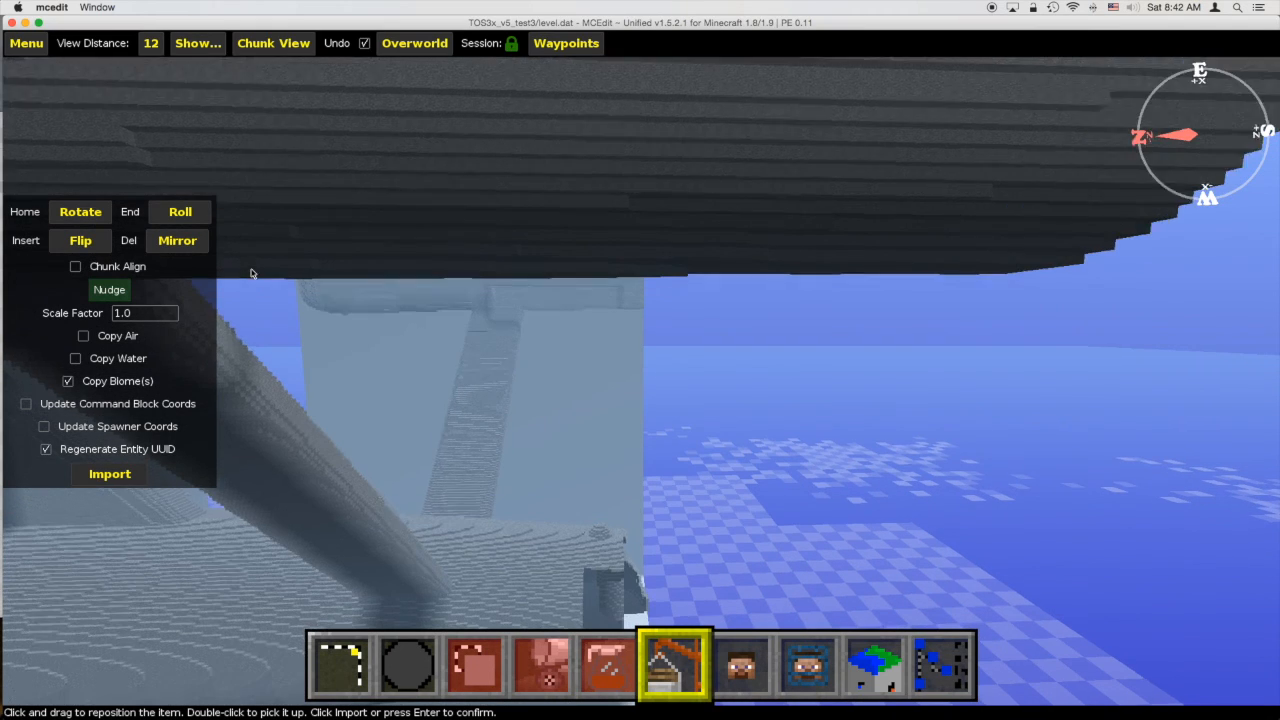
key(w)
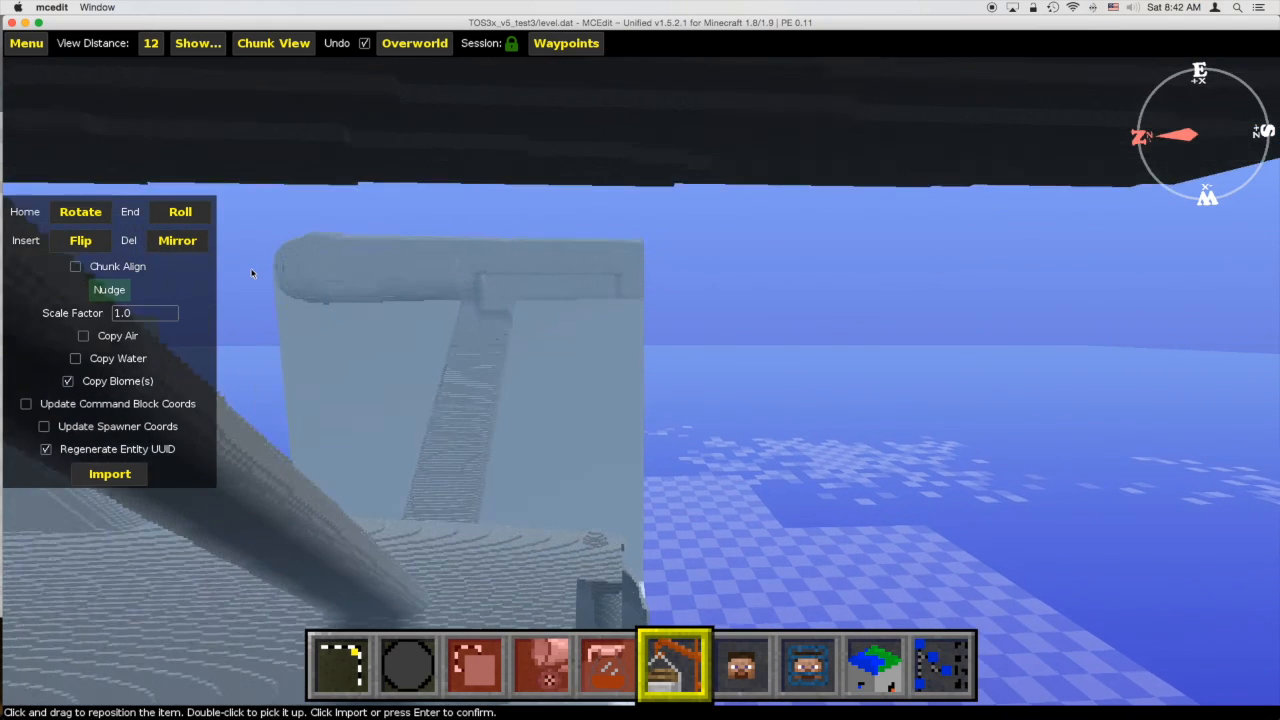
key(w)
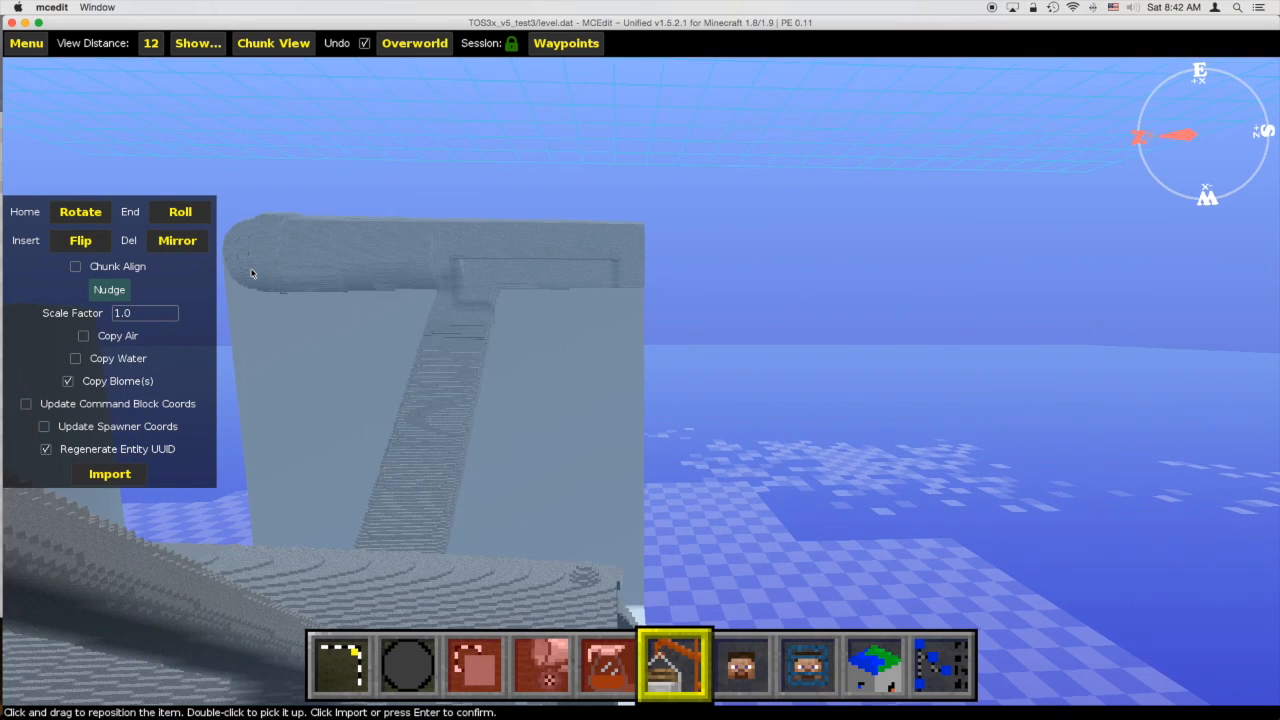
key(w)
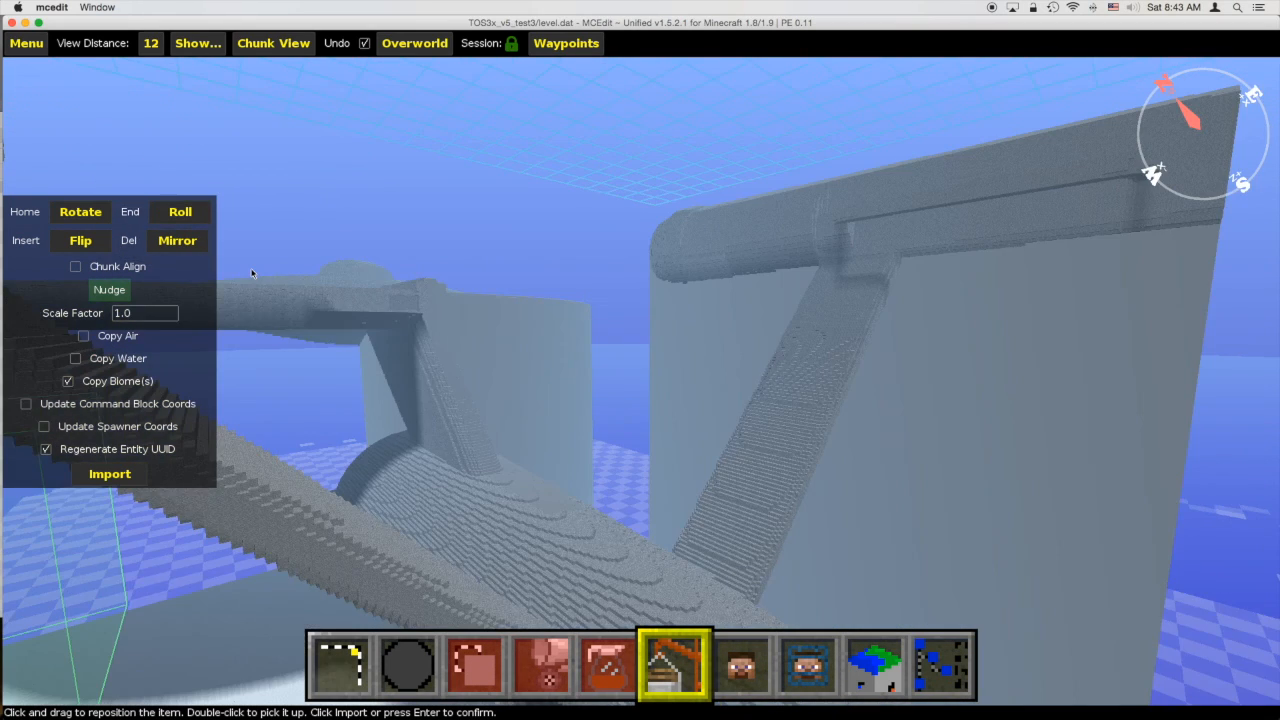
key(j)
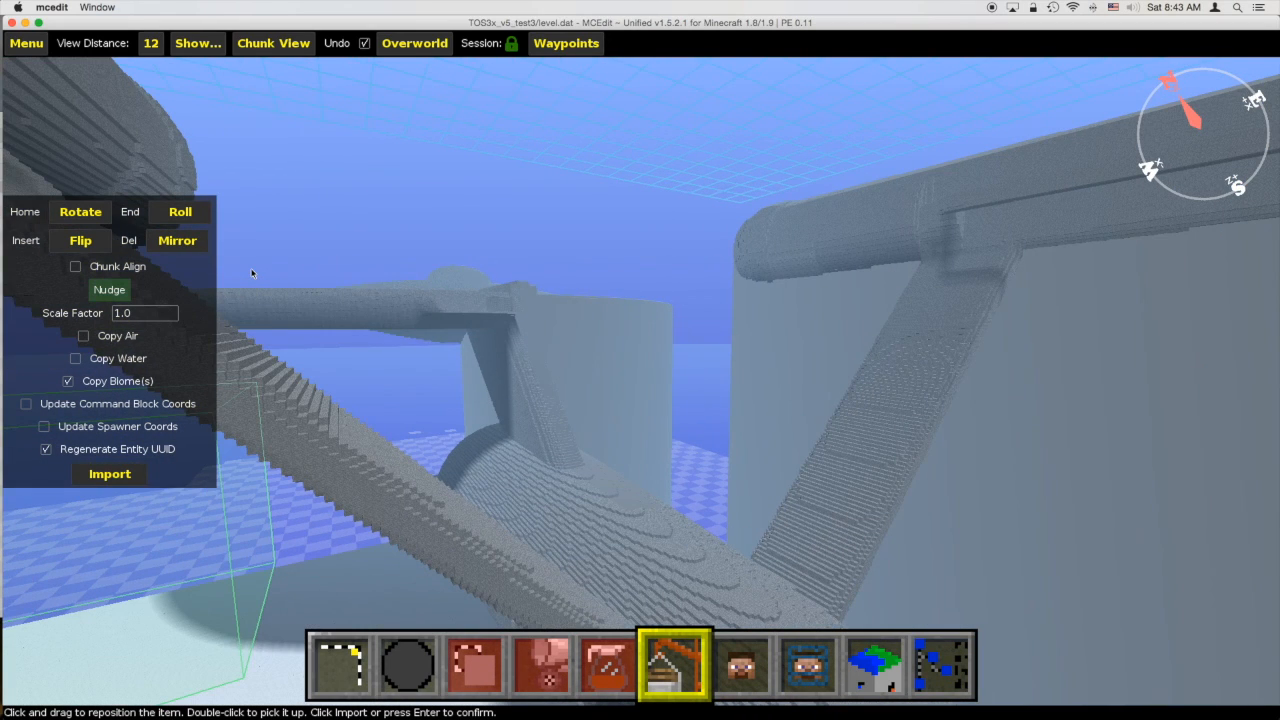
key(w)
key(l)
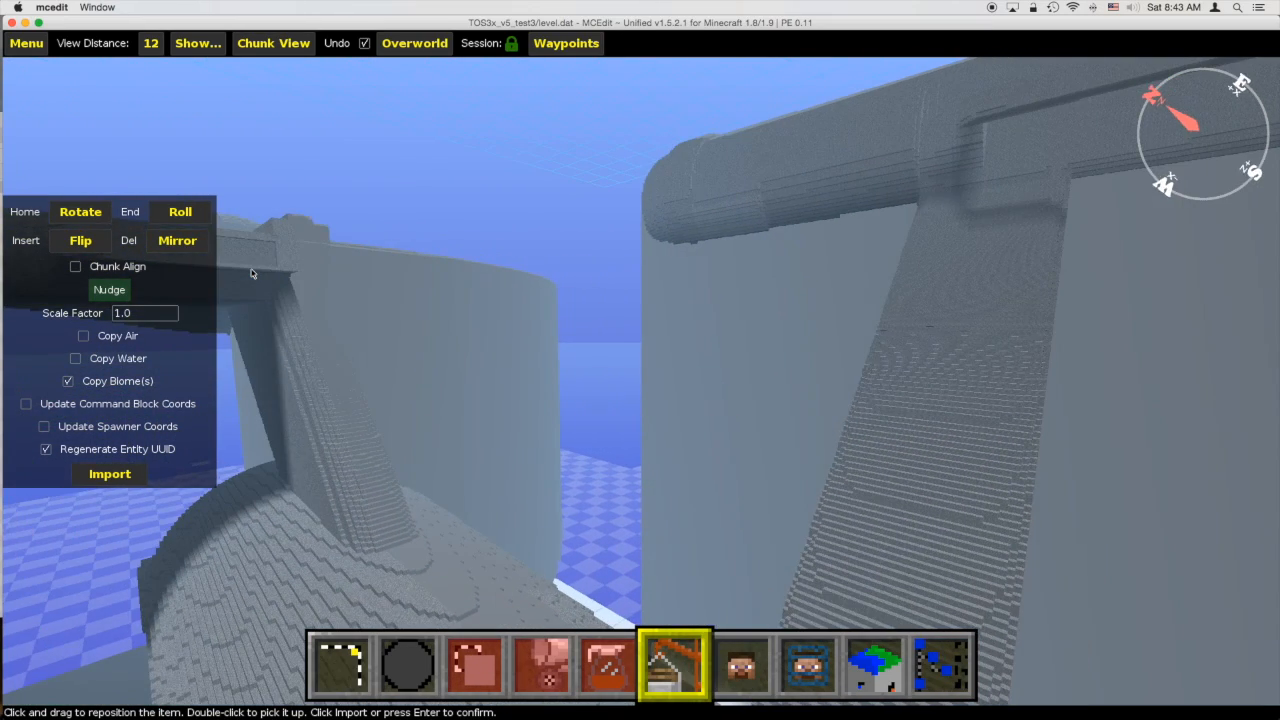
key(l)
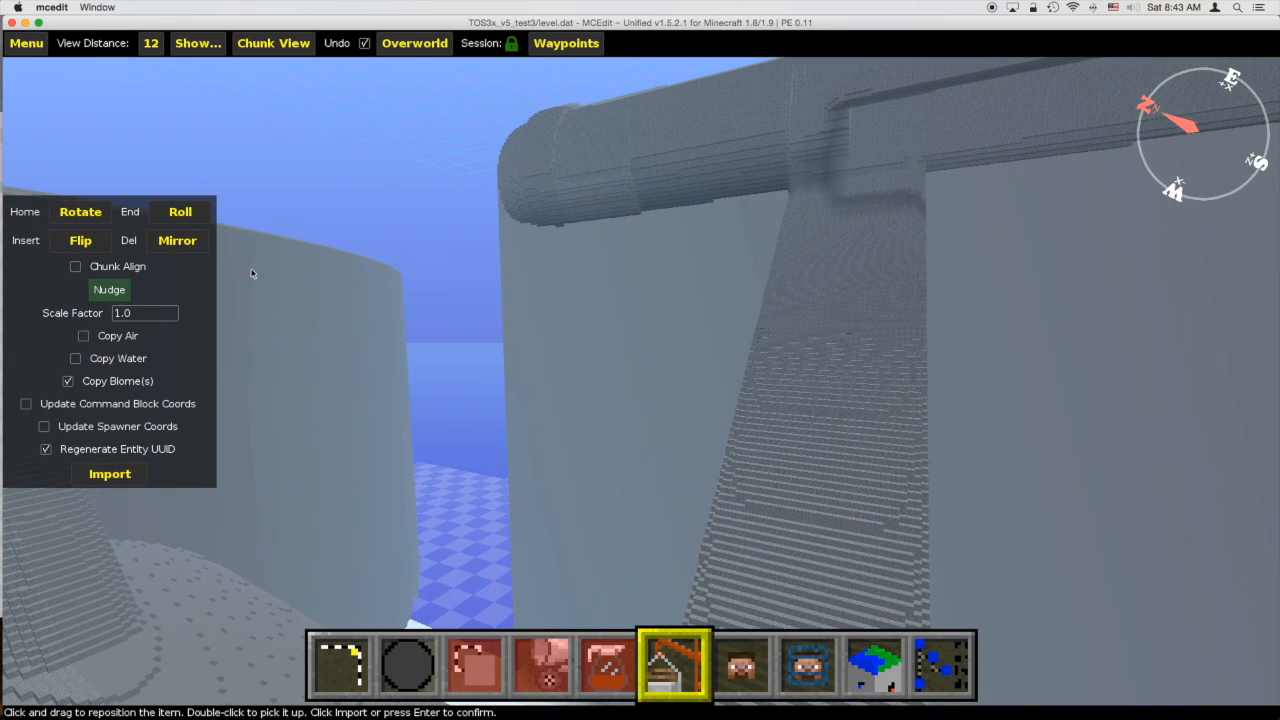